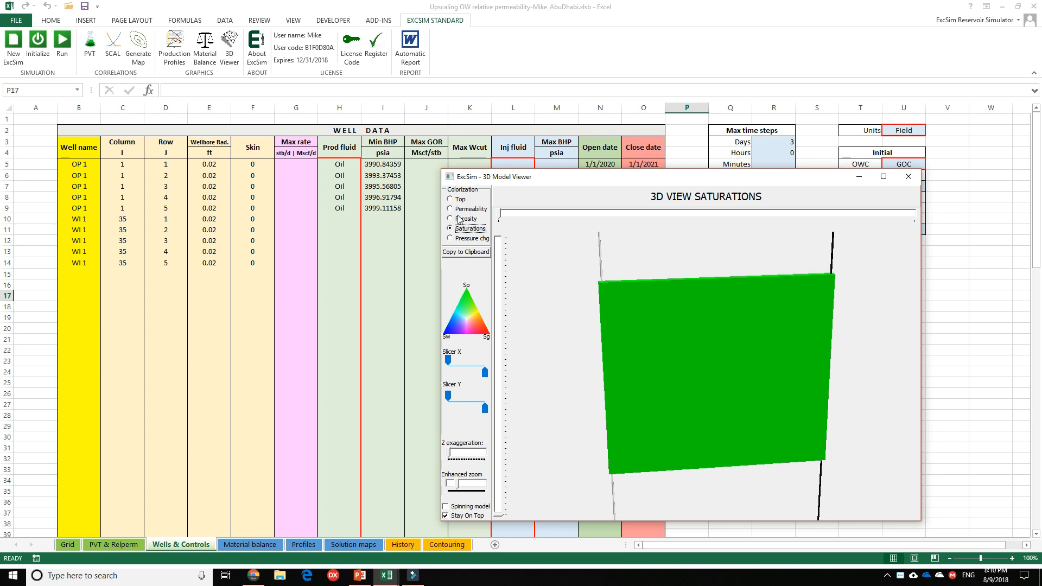
Examine the 3D model coloured by top structure, permeability, porosity and saturations, and close the viewer.
{"action": "left_click", "coordinate": [450, 199]}
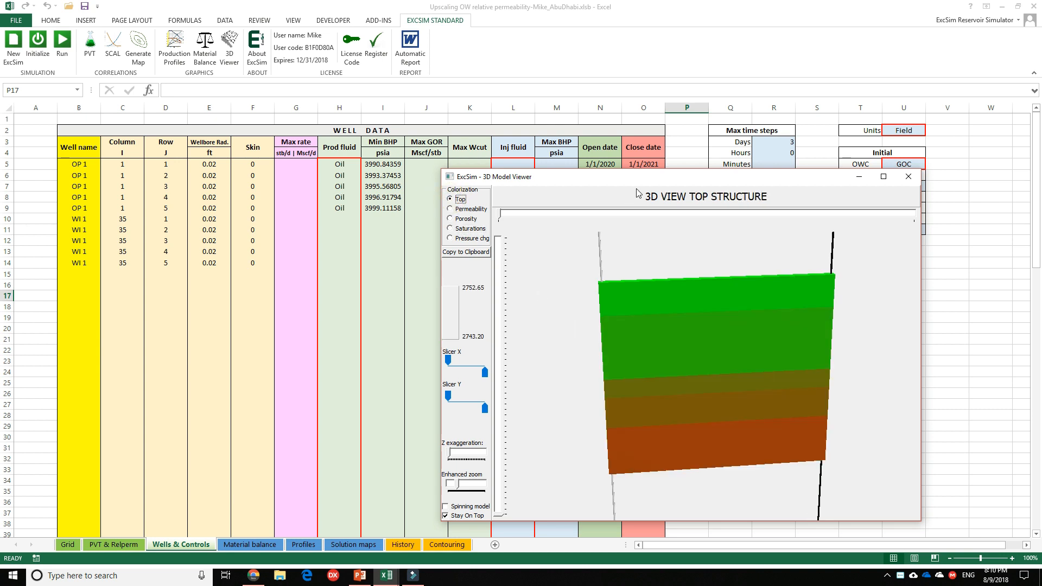
{"action": "left_click_drag", "start_coordinate": [633, 184], "coordinate": [394, 126]}
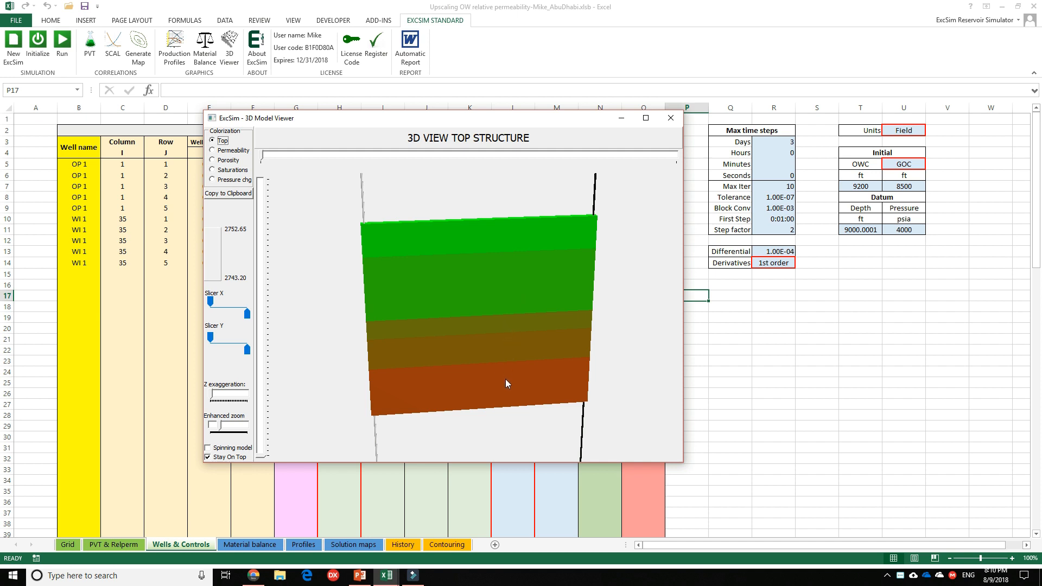
{"action": "left_click", "coordinate": [212, 152]}
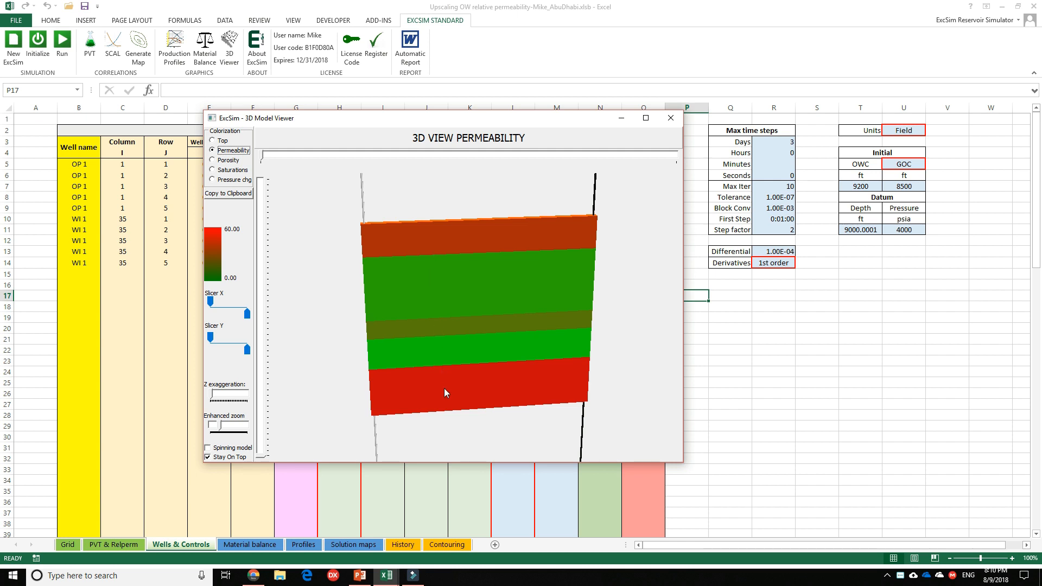
{"action": "left_click", "coordinate": [213, 162]}
{"action": "left_click", "coordinate": [212, 171]}
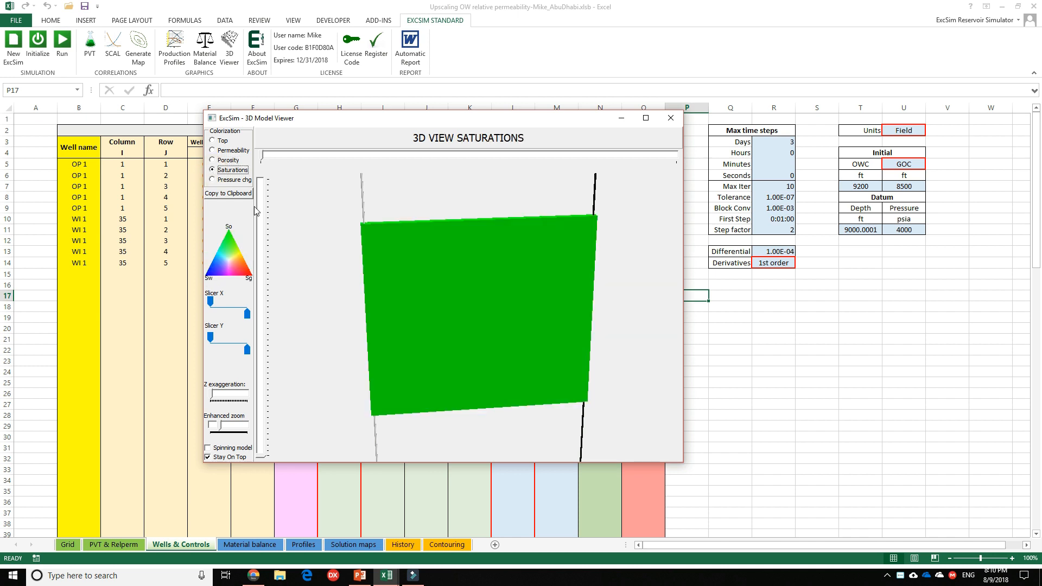
{"action": "left_click_drag", "start_coordinate": [419, 125], "coordinate": [639, 182]}
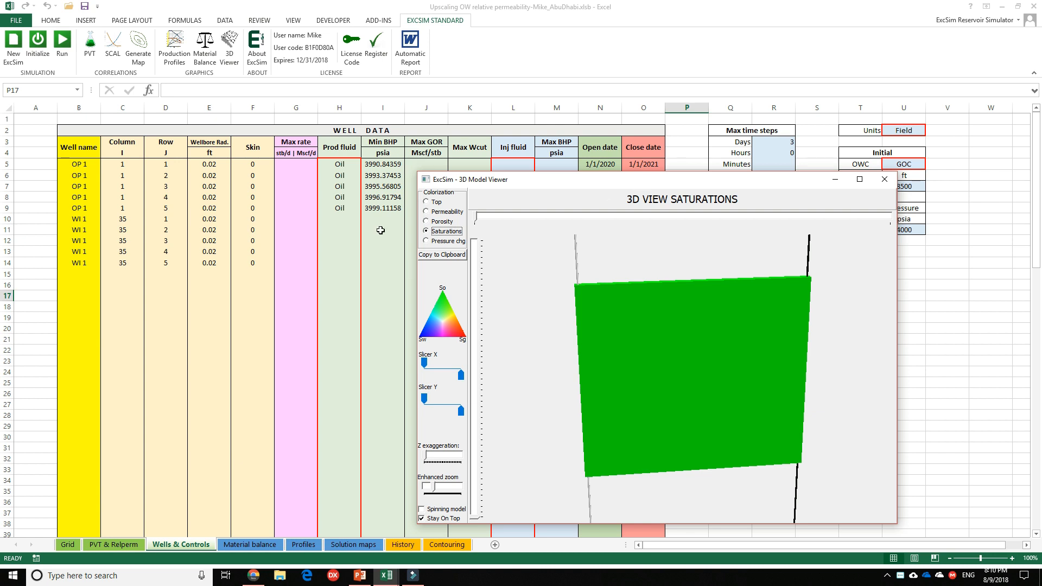
{"action": "left_click_drag", "start_coordinate": [586, 190], "coordinate": [384, 174]}
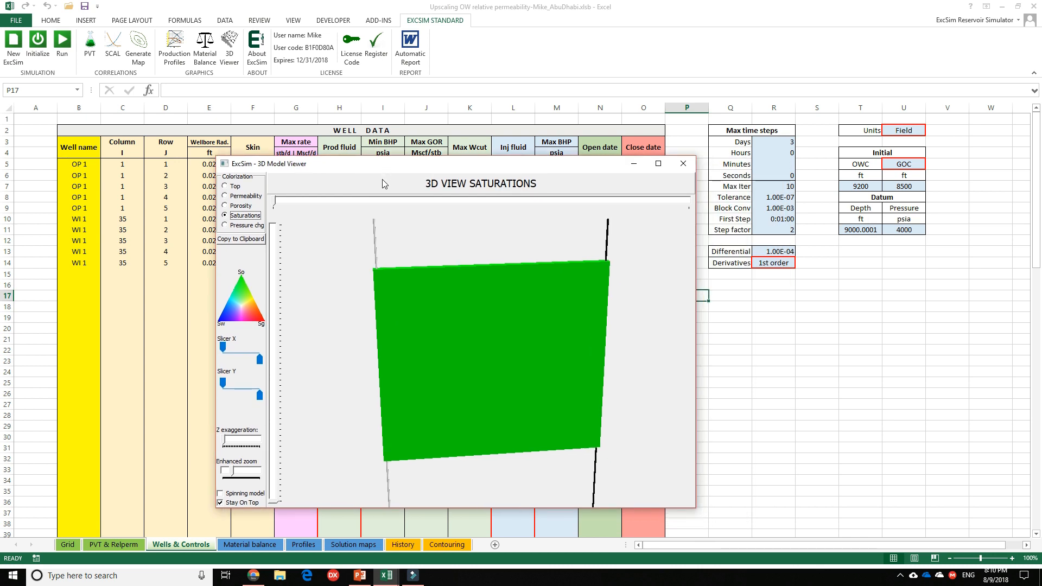
{"action": "left_click", "coordinate": [683, 164]}
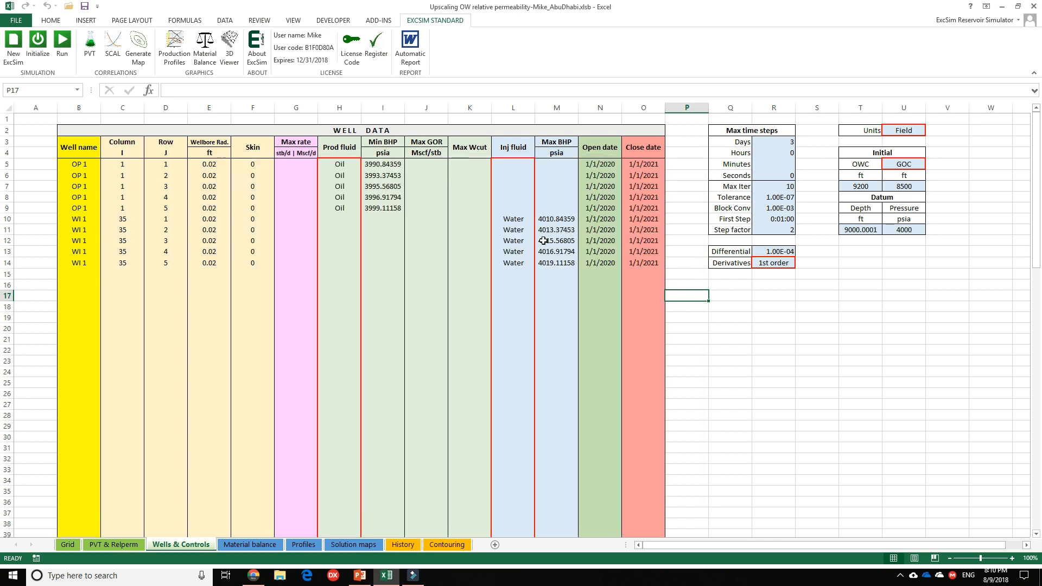
Copy the oil/water relperm table N6:Q15 on the PVT & Relperm sheet and paste its values at N19 as a backup.
{"action": "left_click", "coordinate": [114, 543]}
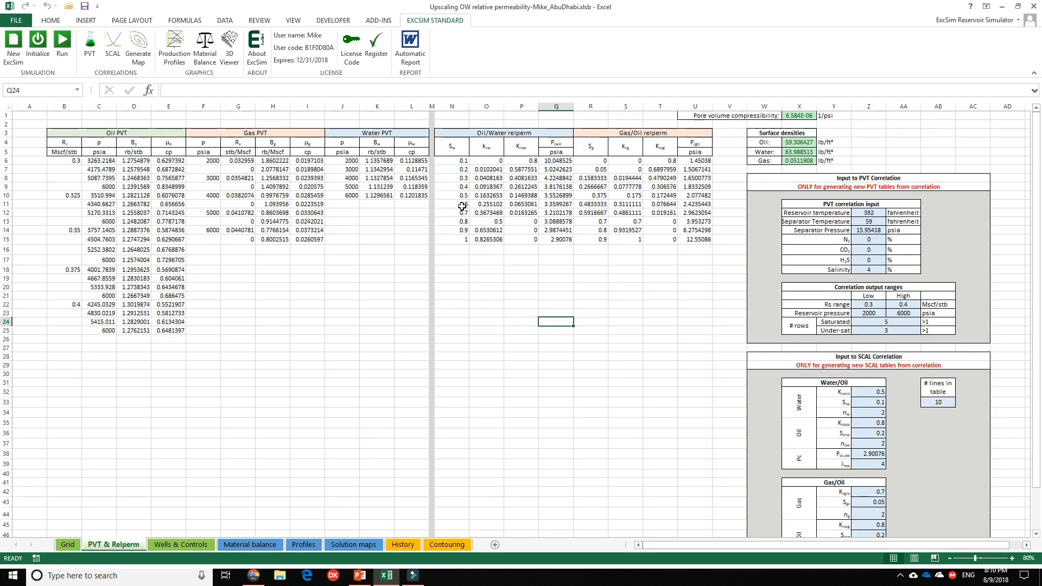
{"action": "left_click_drag", "start_coordinate": [457, 161], "coordinate": [566, 244]}
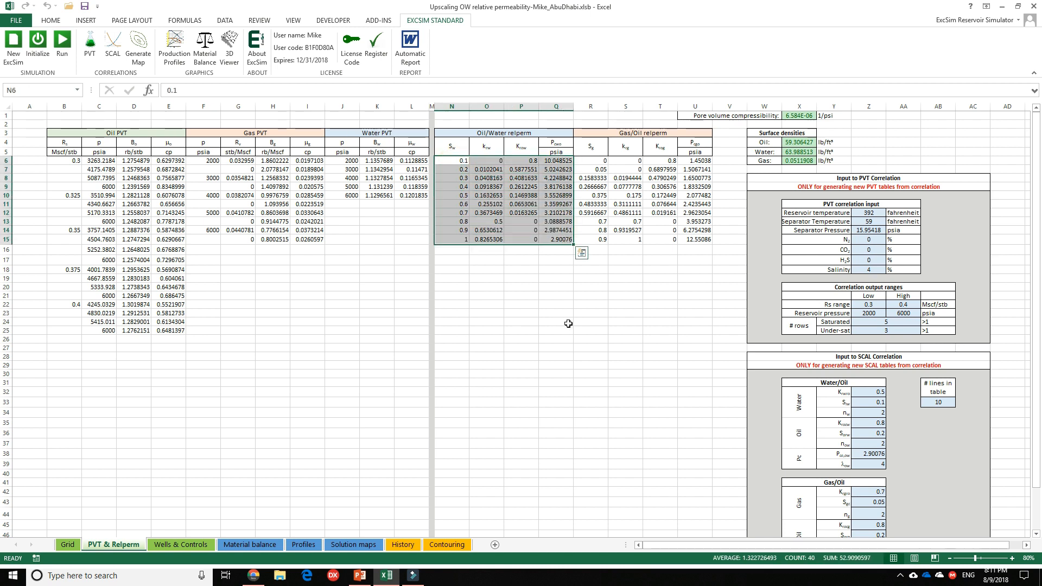
{"action": "key", "text": "ctrl+c"}
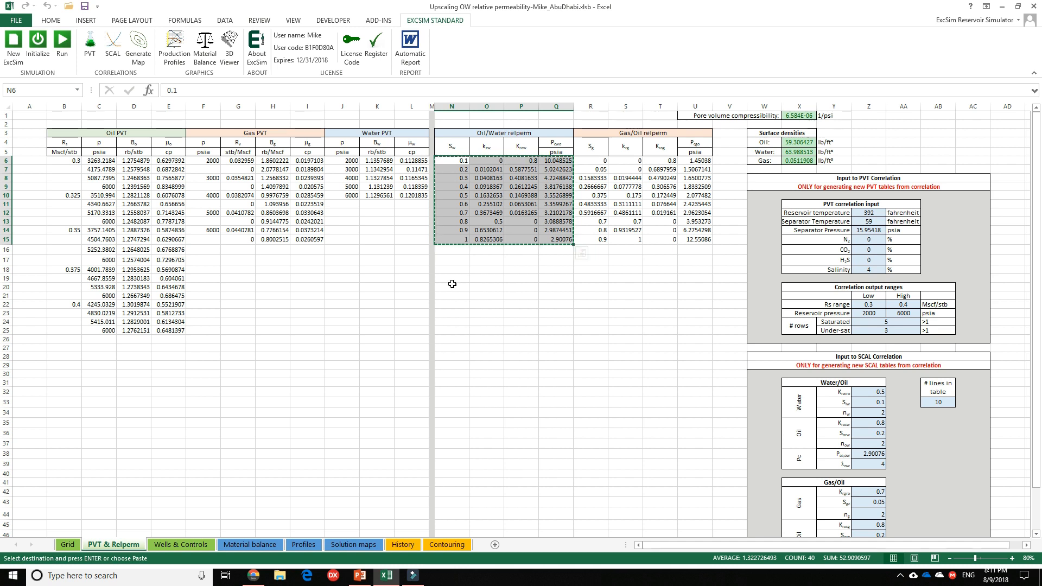
{"action": "left_click", "coordinate": [453, 279]}
{"action": "right_click", "coordinate": [454, 279]}
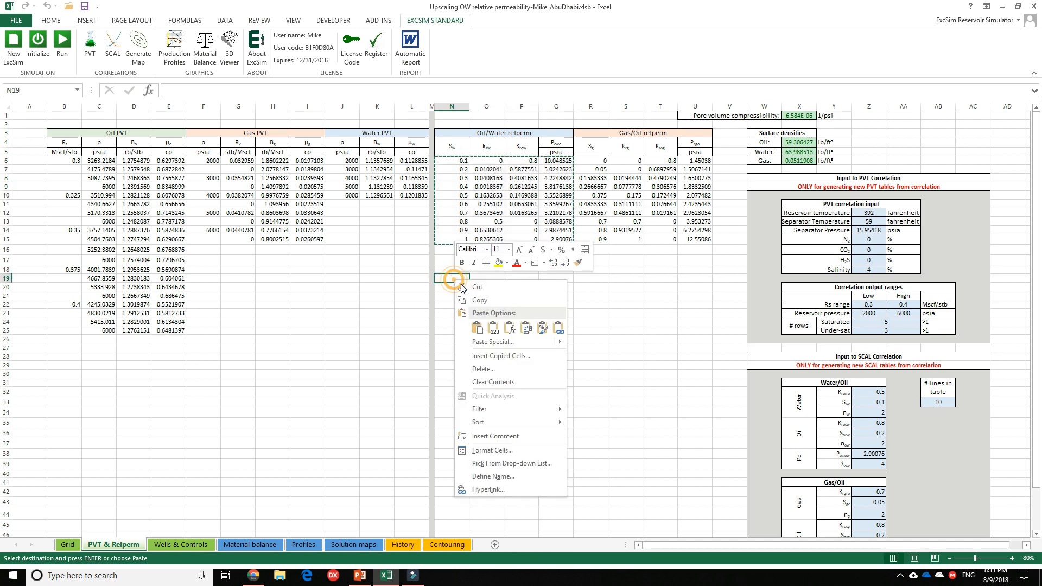
{"action": "left_click", "coordinate": [493, 329]}
{"action": "left_click", "coordinate": [502, 305]}
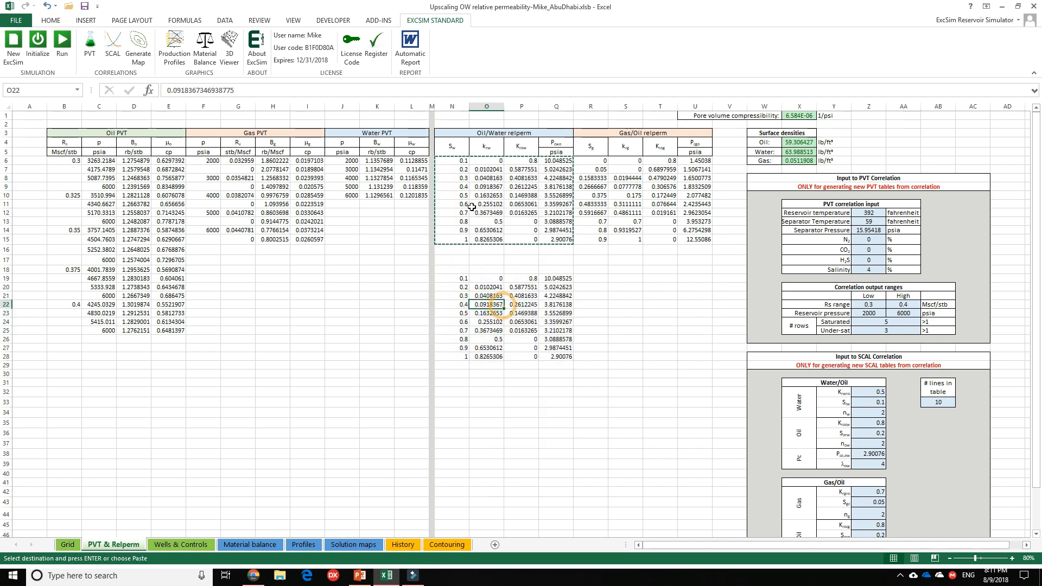
Set the water relative permeability to 1 for every saturation in the oil/water relperm table, O6:O15.
{"action": "left_click", "coordinate": [496, 162]}
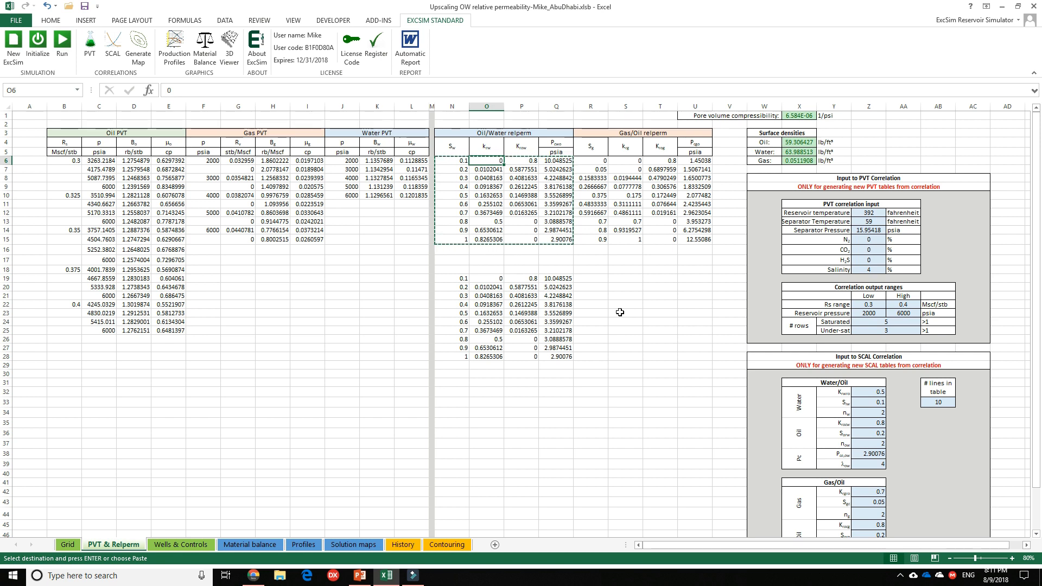
{"action": "type", "text": "1"}
{"action": "key", "text": "Return"}
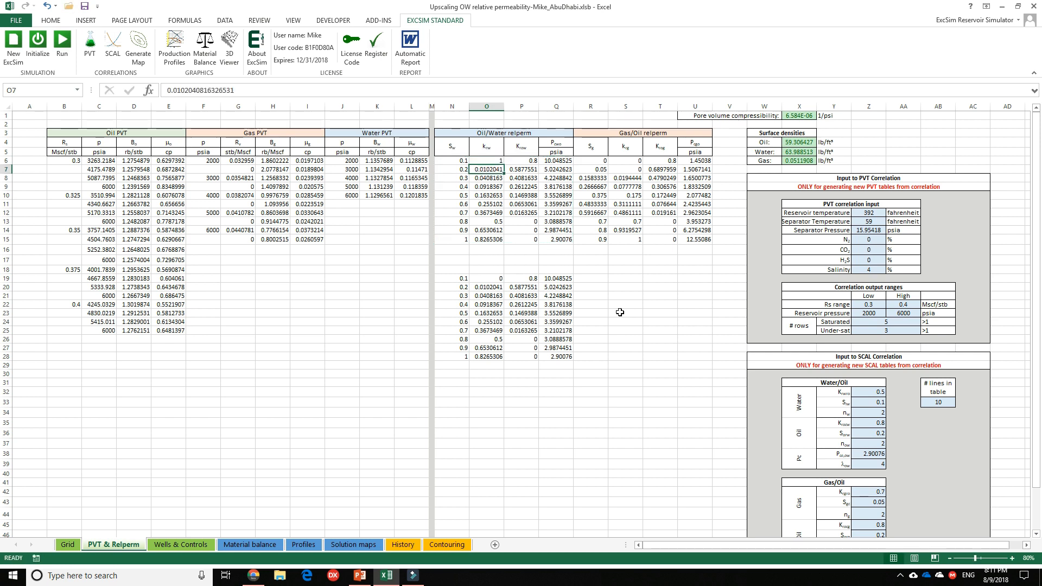
{"action": "key", "text": "Up"}
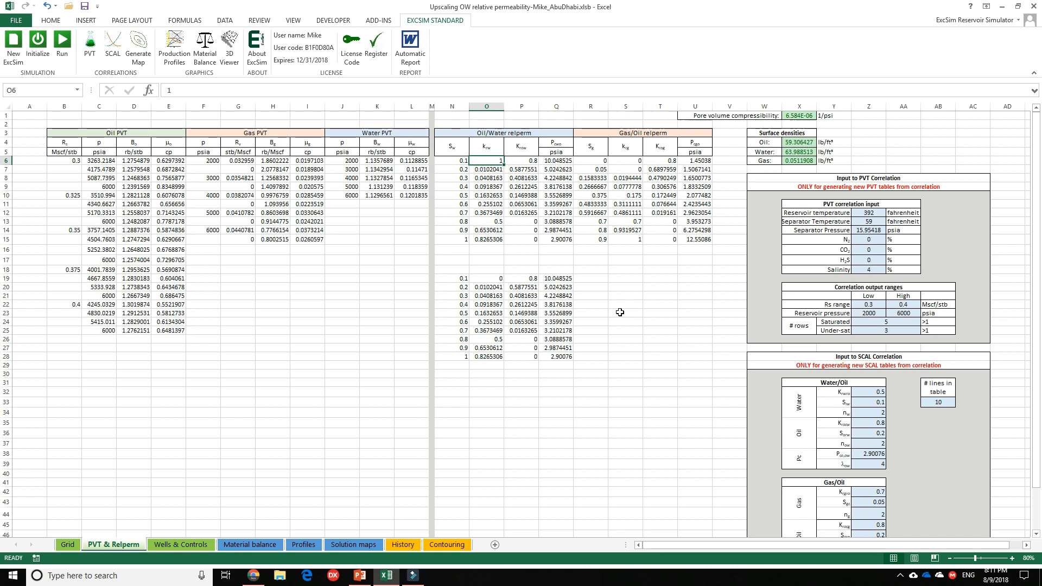
{"action": "key", "text": "ctrl+shift+Down"}
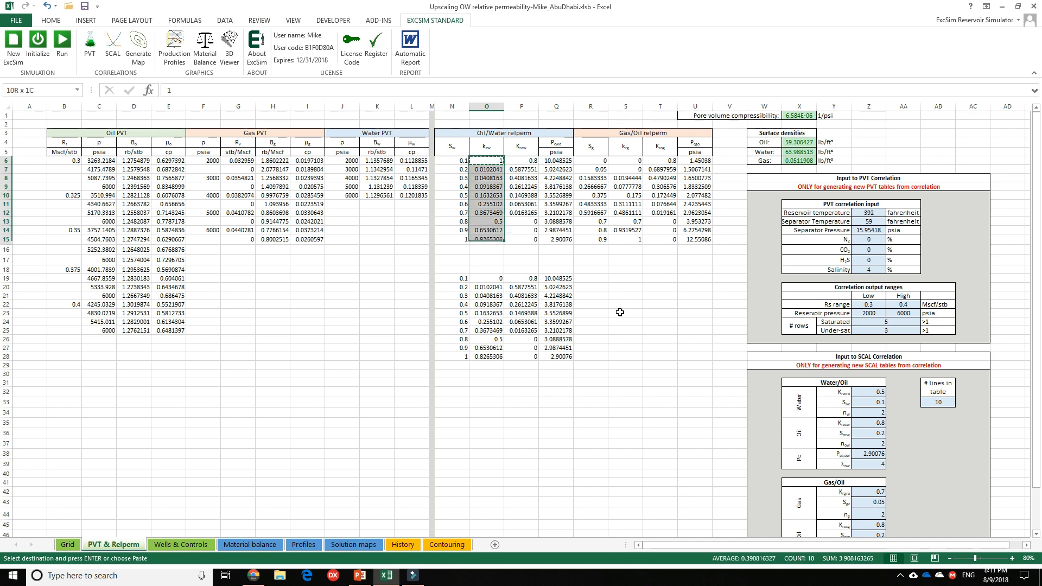
{"action": "key", "text": "ctrl+v"}
{"action": "key", "text": "Escape"}
Set the oil relative permeability to 0 for every saturation in the oil/water relperm table, P6:P15.
{"action": "key", "text": "Right"}
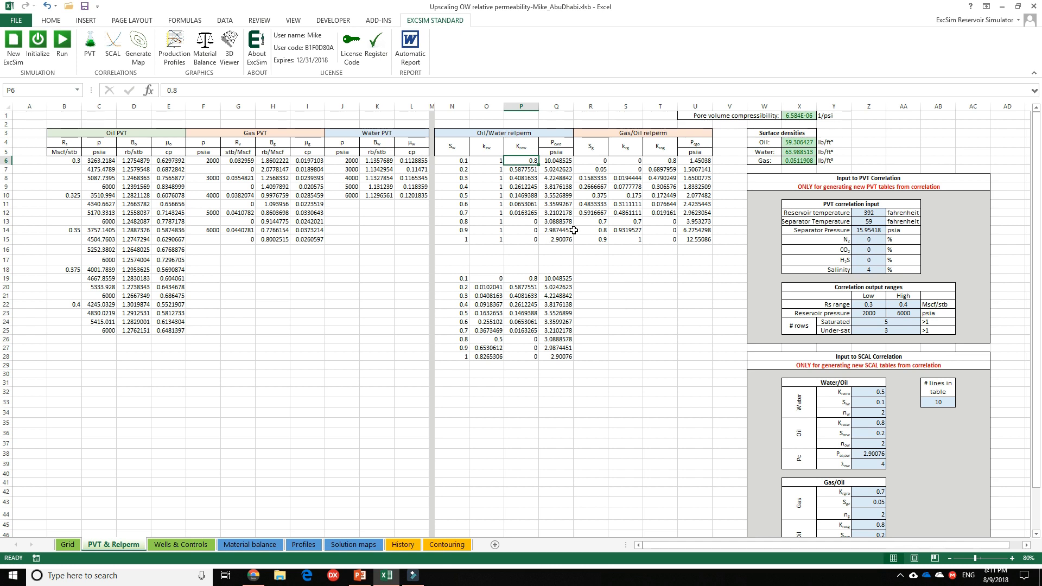
{"action": "type", "text": "0"}
{"action": "key", "text": "ctrl+Return"}
{"action": "key", "text": "ctrl+c"}
{"action": "key", "text": "ctrl+shift+Down"}
{"action": "key", "text": "ctrl+v"}
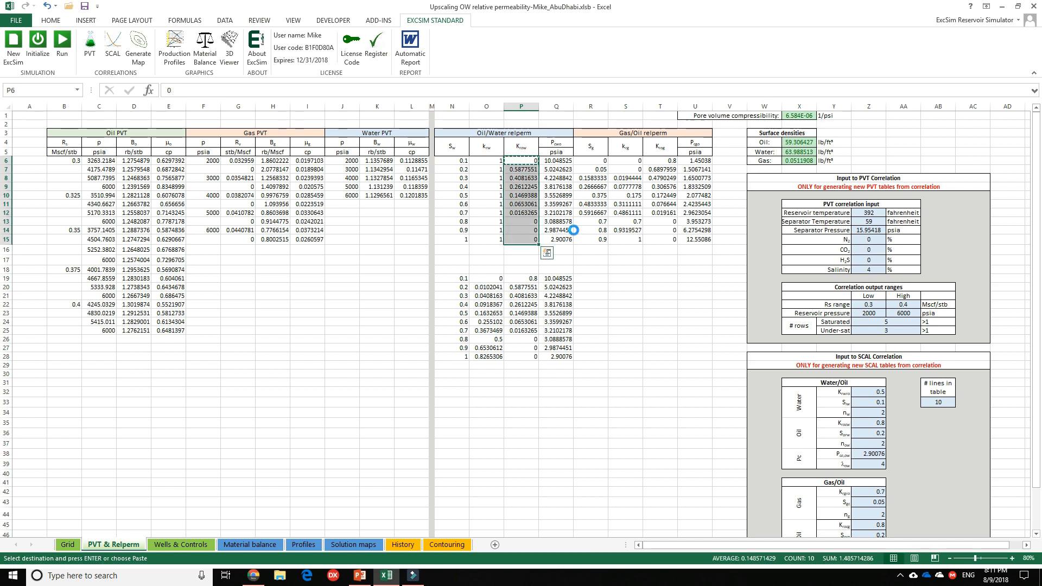
{"action": "left_click", "coordinate": [680, 324]}
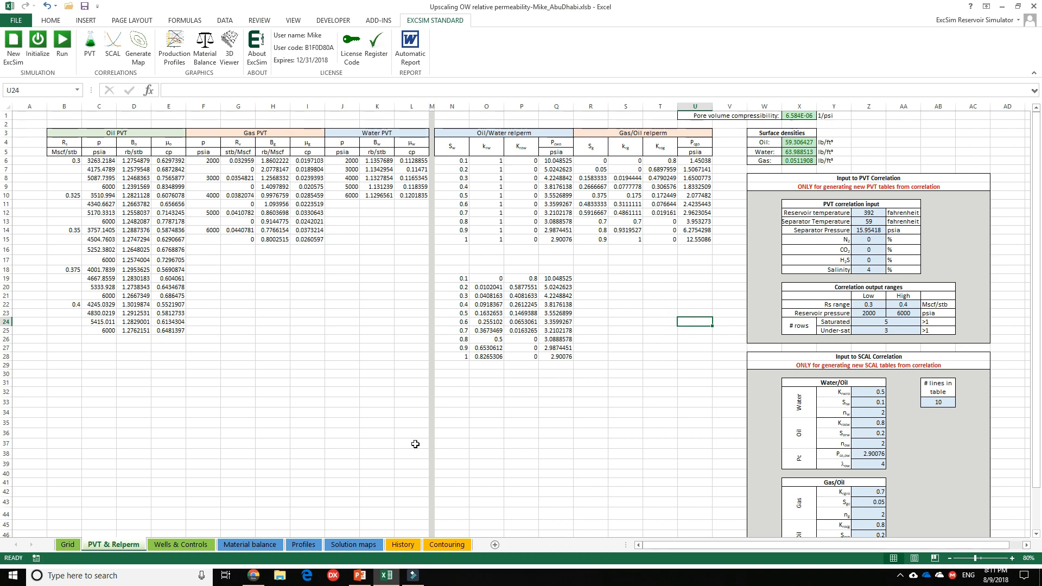
Delete the leftover untitled chart from the Profiles sheet.
{"action": "left_click", "coordinate": [317, 546]}
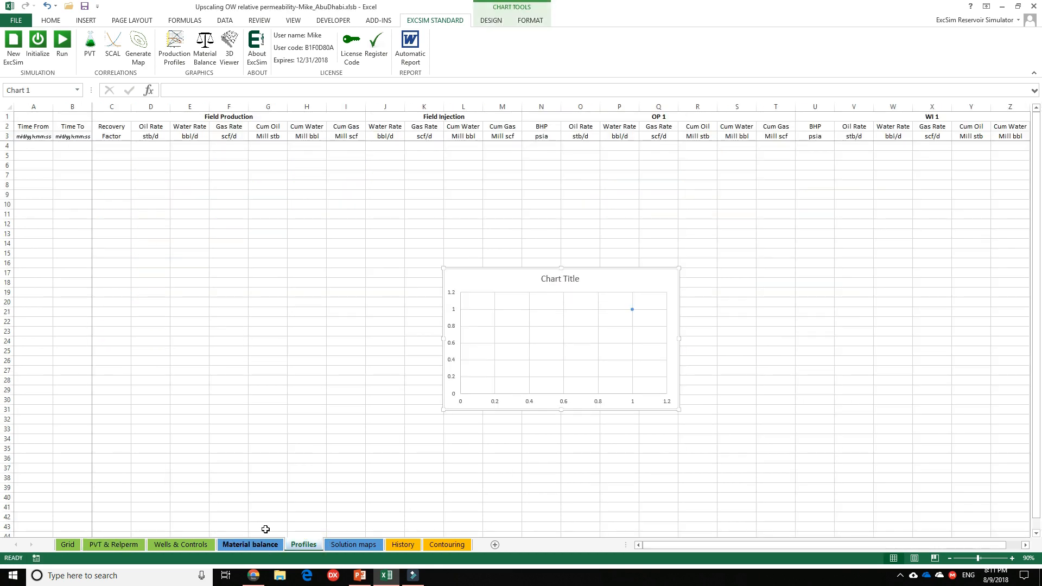
{"action": "left_click", "coordinate": [490, 277]}
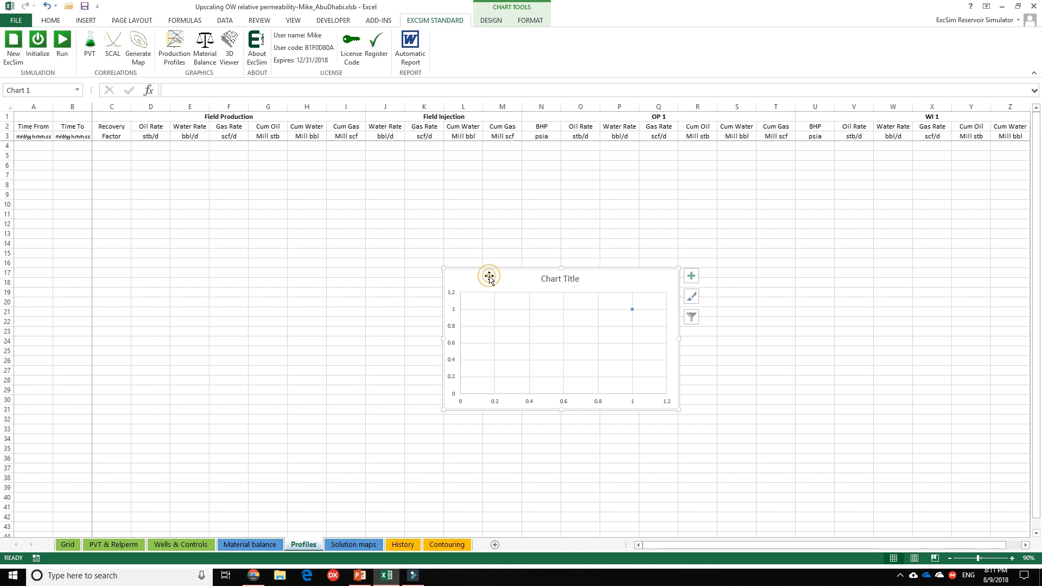
{"action": "key", "text": "Delete"}
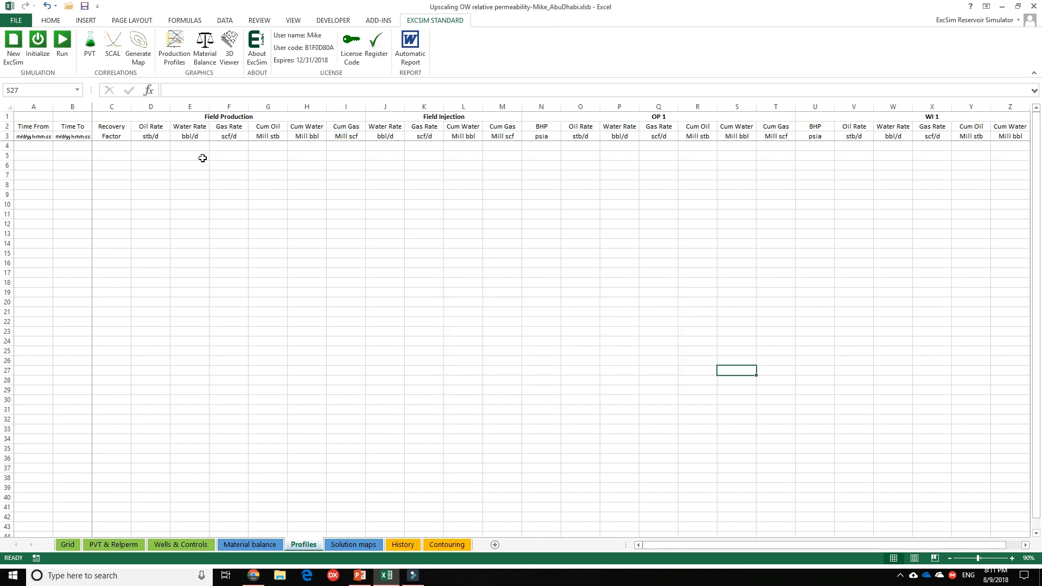
Run the simulation, stop it once the field water rate is constant, and dismiss the termination notice.
{"action": "left_click_drag", "start_coordinate": [201, 148], "coordinate": [184, 283]}
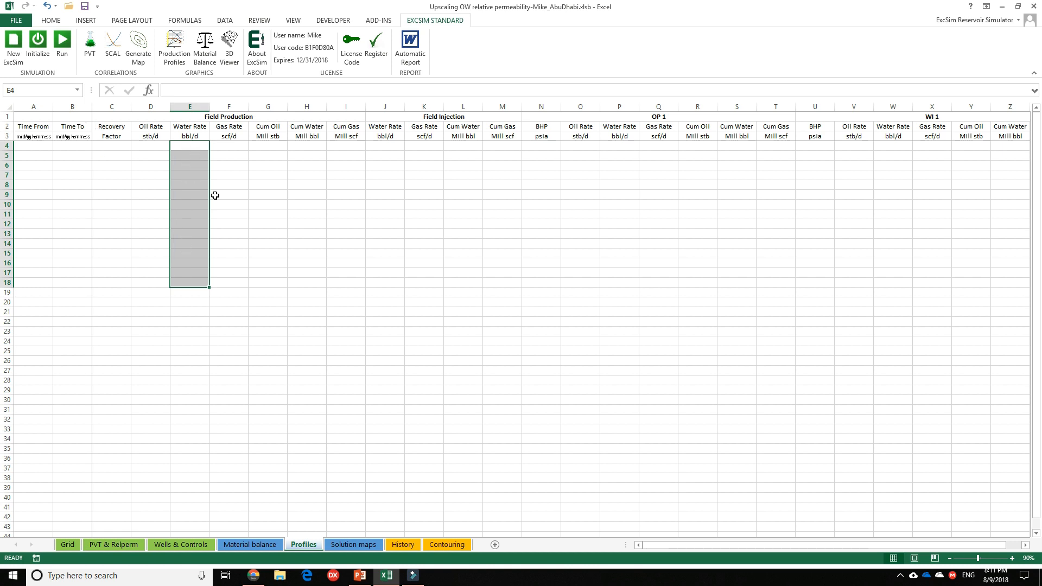
{"action": "left_click", "coordinate": [259, 212]}
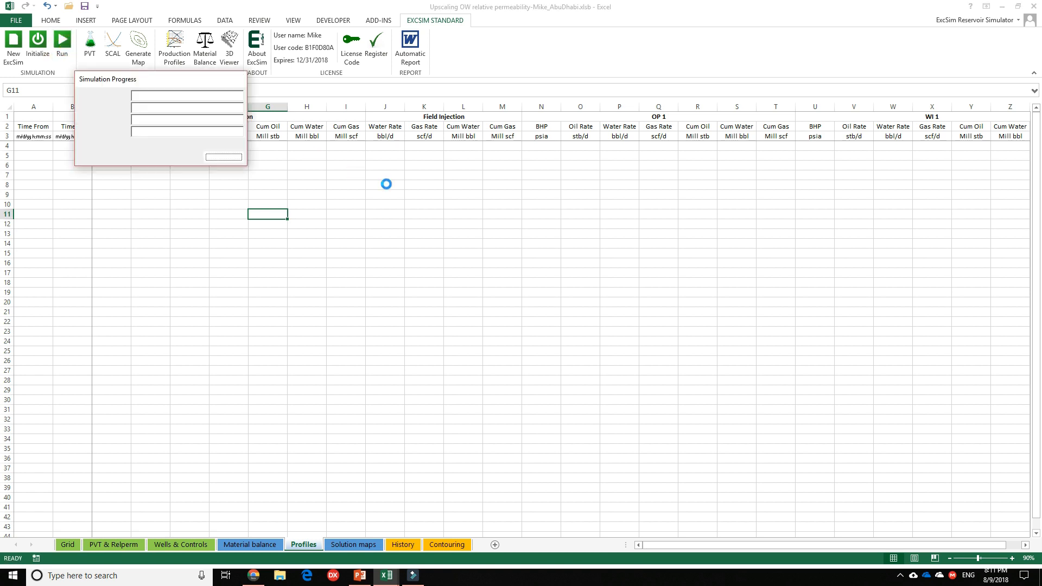
{"action": "left_click_drag", "start_coordinate": [156, 79], "coordinate": [437, 88]}
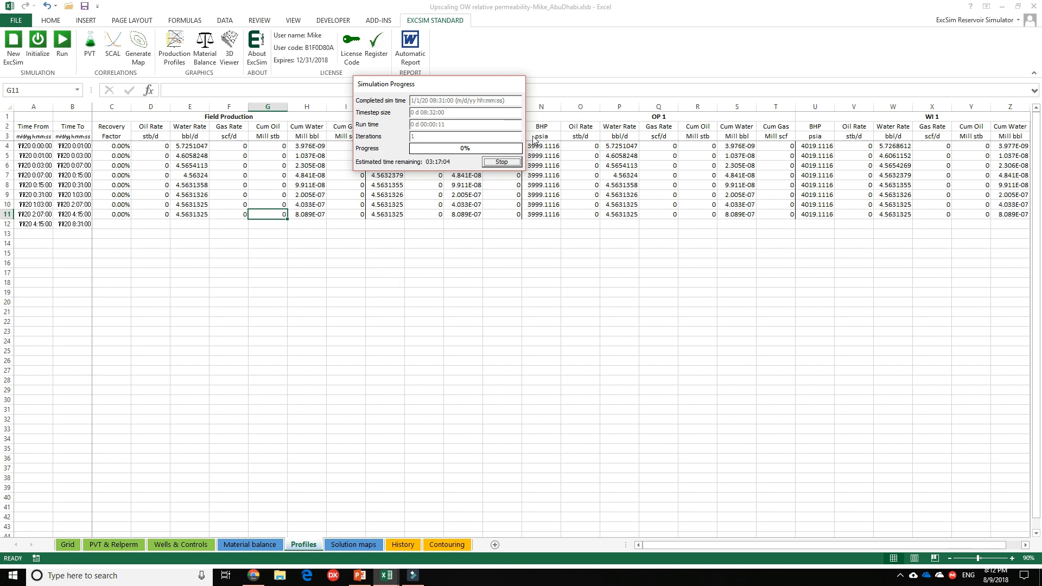
{"action": "left_click", "coordinate": [501, 162]}
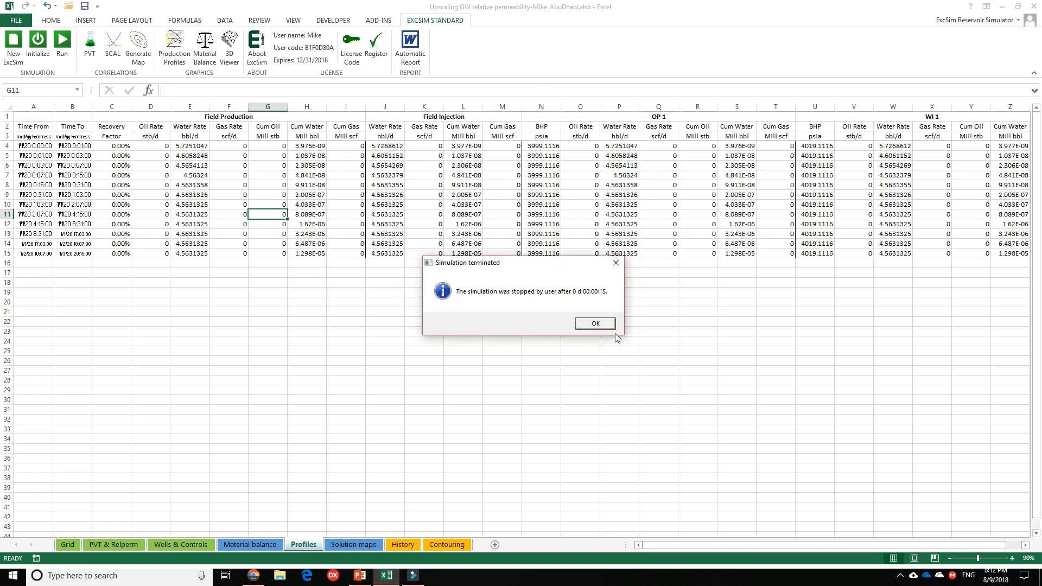
{"action": "left_click", "coordinate": [599, 323]}
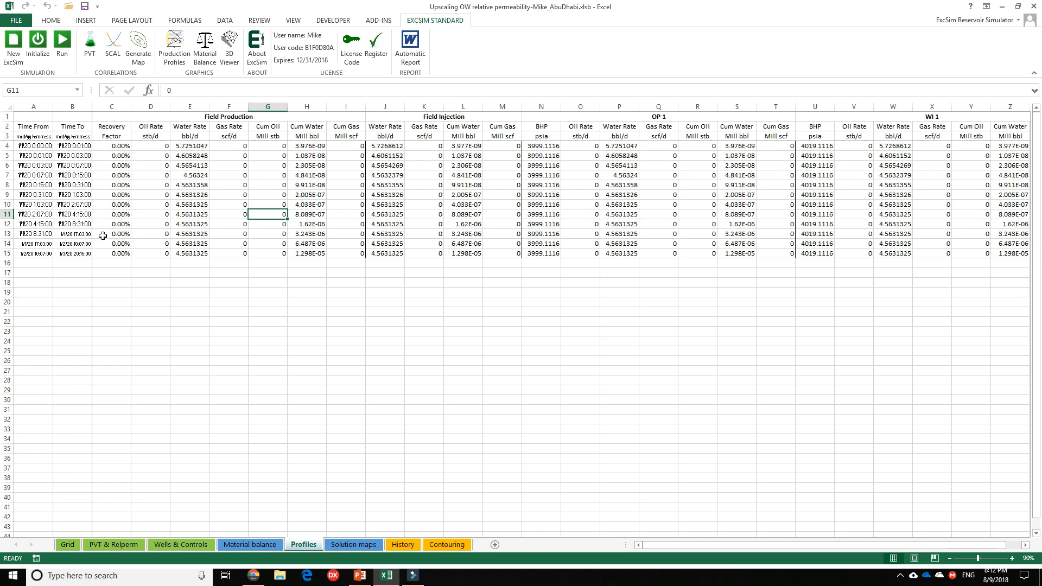
Copy the constant field water rate from E12 on Profiles into the Water reference rate cell S31 on Material balance.
{"action": "left_click", "coordinate": [195, 253]}
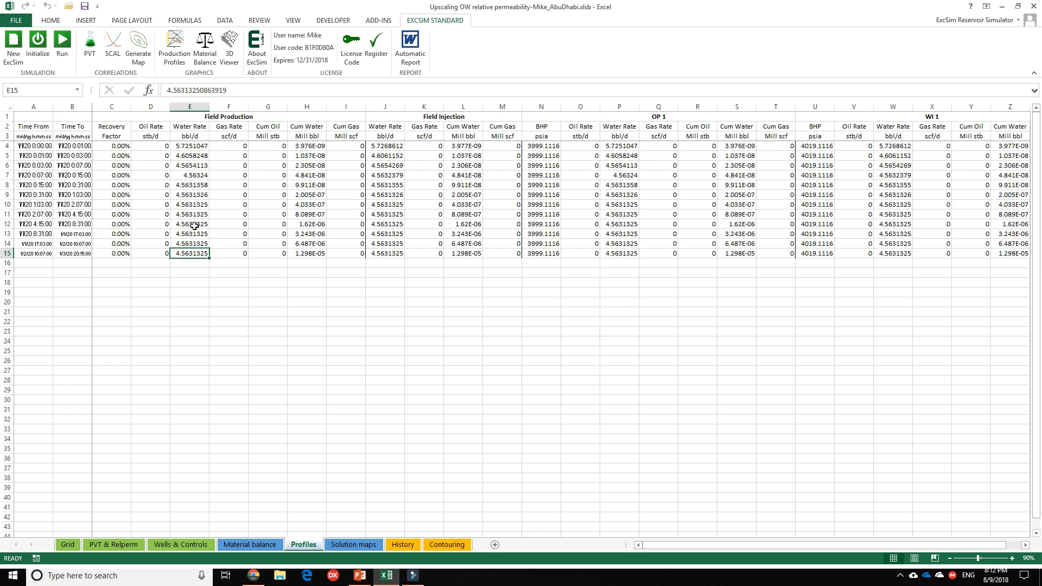
{"action": "left_click", "coordinate": [194, 225]}
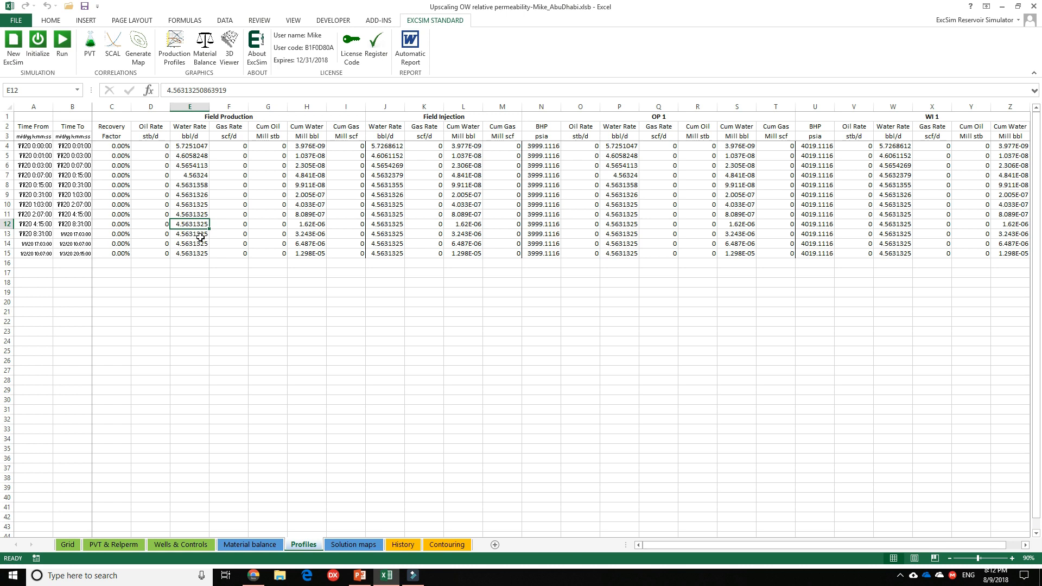
{"action": "key", "text": "ctrl+c"}
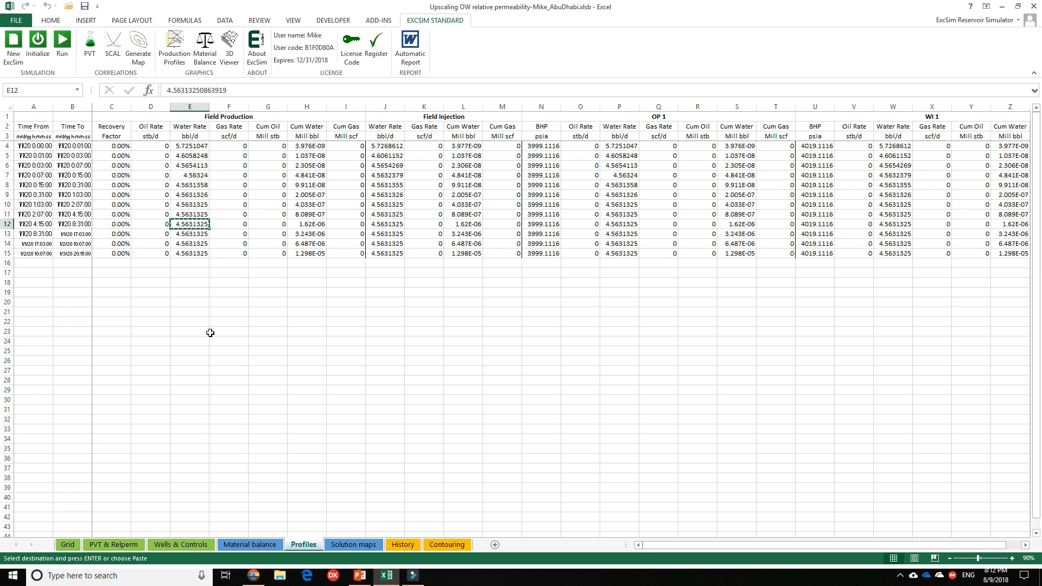
{"action": "left_click", "coordinate": [246, 545]}
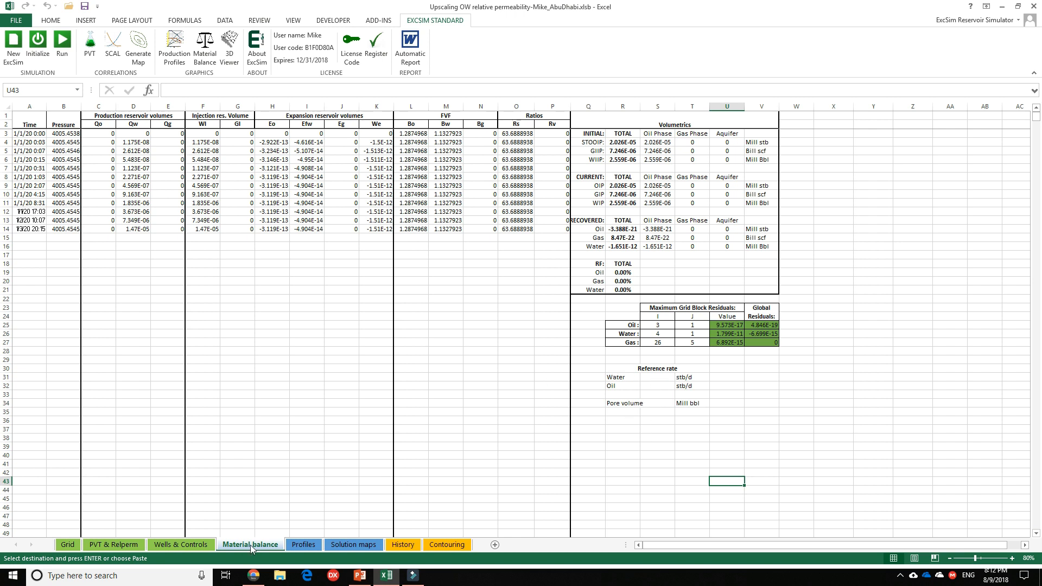
{"action": "left_click", "coordinate": [655, 376]}
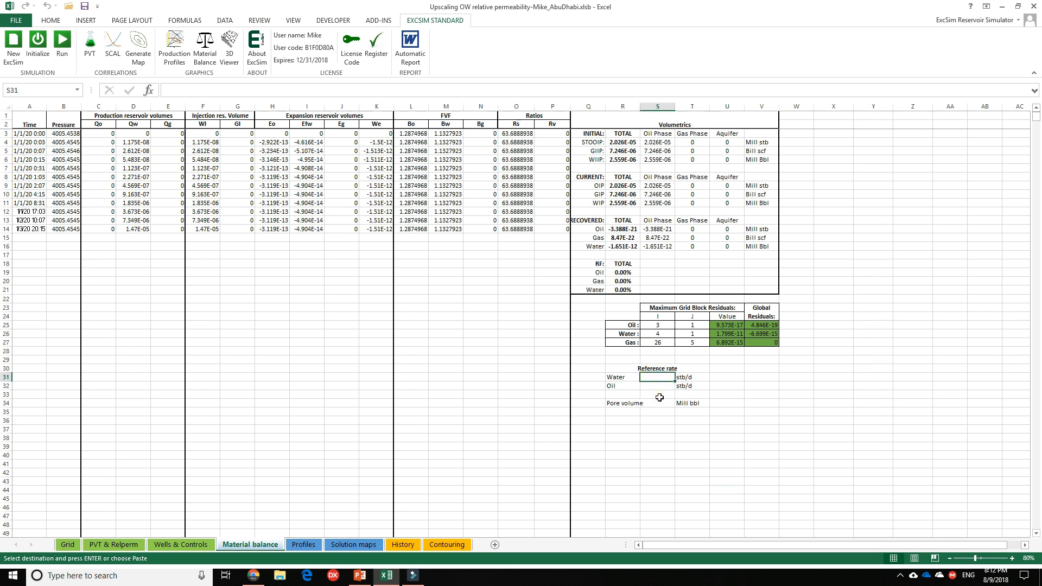
{"action": "key", "text": "ctrl+v"}
{"action": "left_click", "coordinate": [727, 403]}
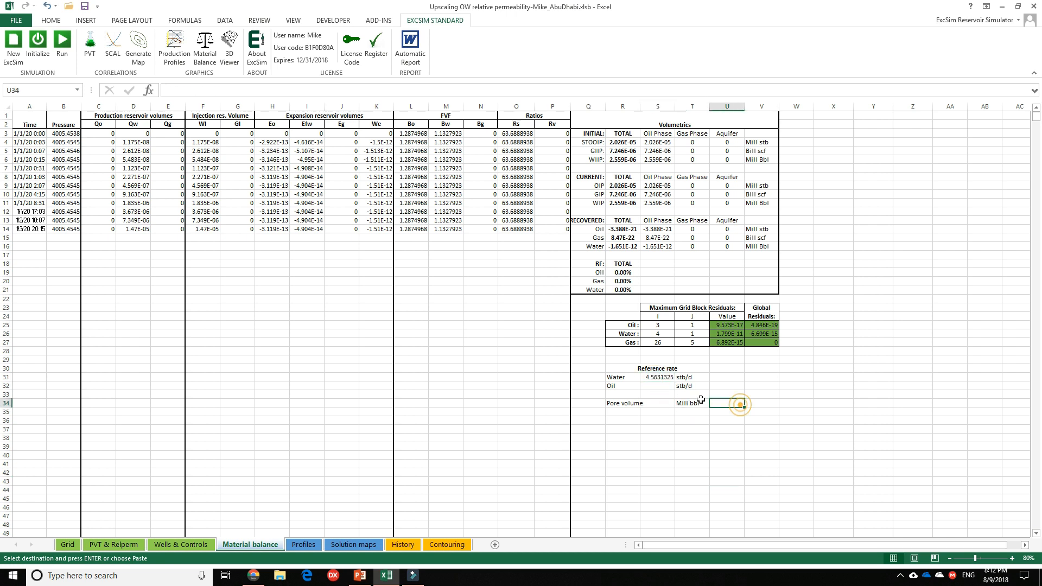
{"action": "left_click", "coordinate": [664, 379]}
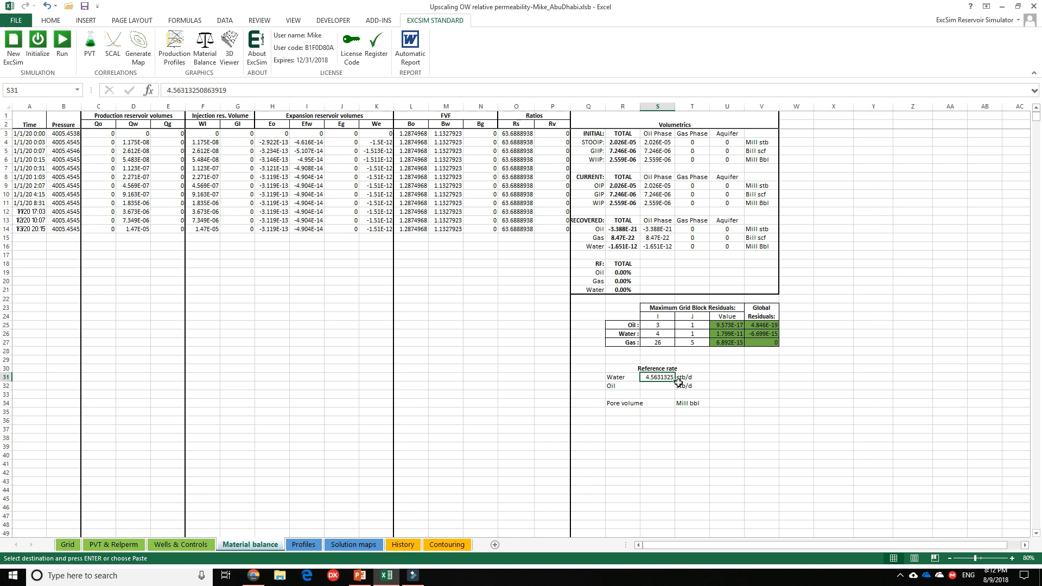
In the first row of the oil/water relperm table on PVT & Relperm, set water relative permeability O6 to 0 and oil P6 to 1.
{"action": "left_click", "coordinate": [195, 549]}
{"action": "left_click", "coordinate": [130, 548]}
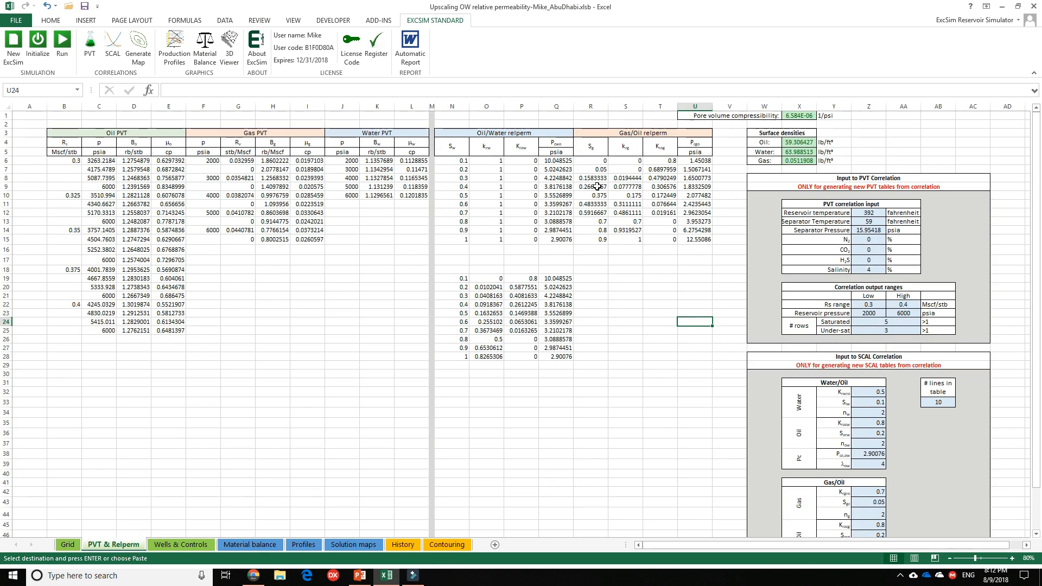
{"action": "left_click", "coordinate": [494, 163]}
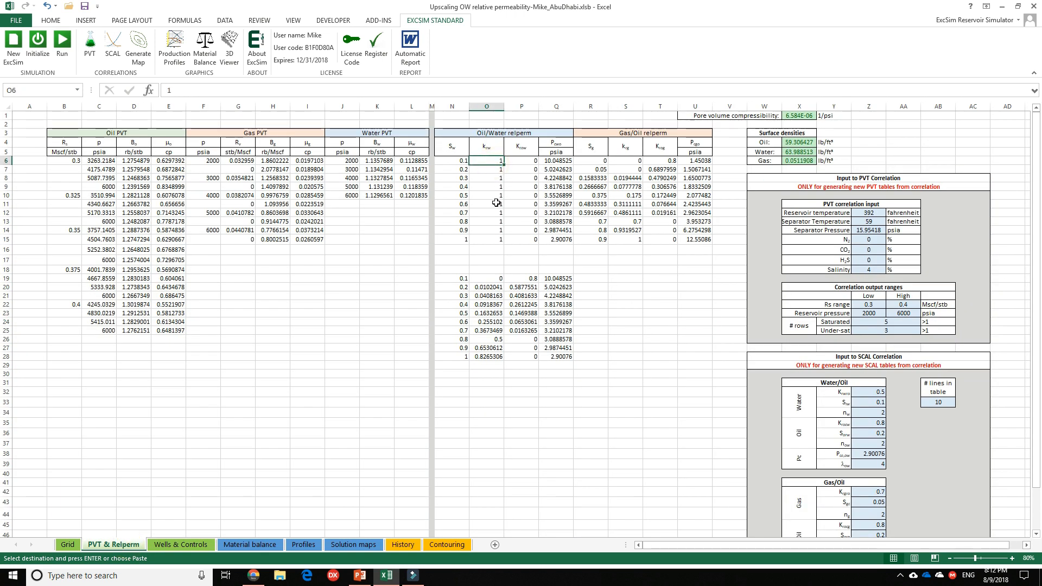
{"action": "type", "text": "0"}
{"action": "key", "text": "Tab"}
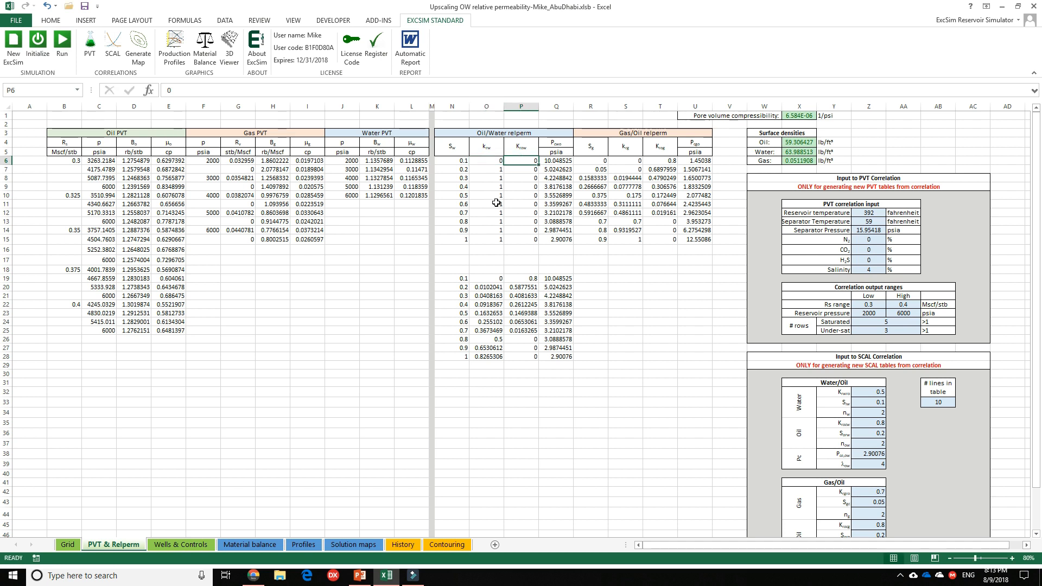
{"action": "type", "text": "1"}
{"action": "key", "text": "shift+Tab"}
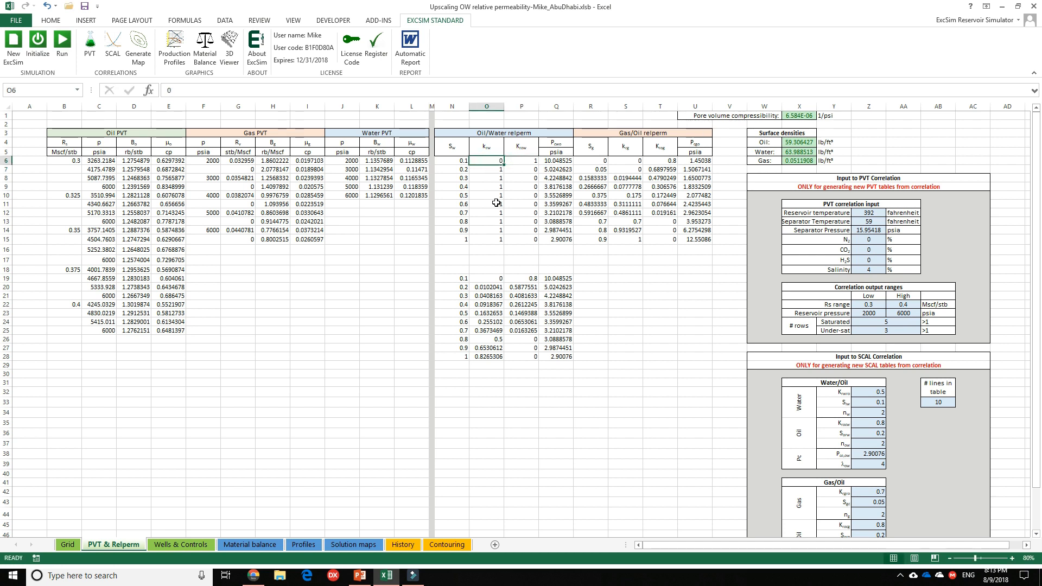
Copy the first row's water and oil relative permeabilities, O6:P6, down through row 15 for every saturation.
{"action": "key", "text": "shift+Right"}
{"action": "key", "text": "ctrl+c"}
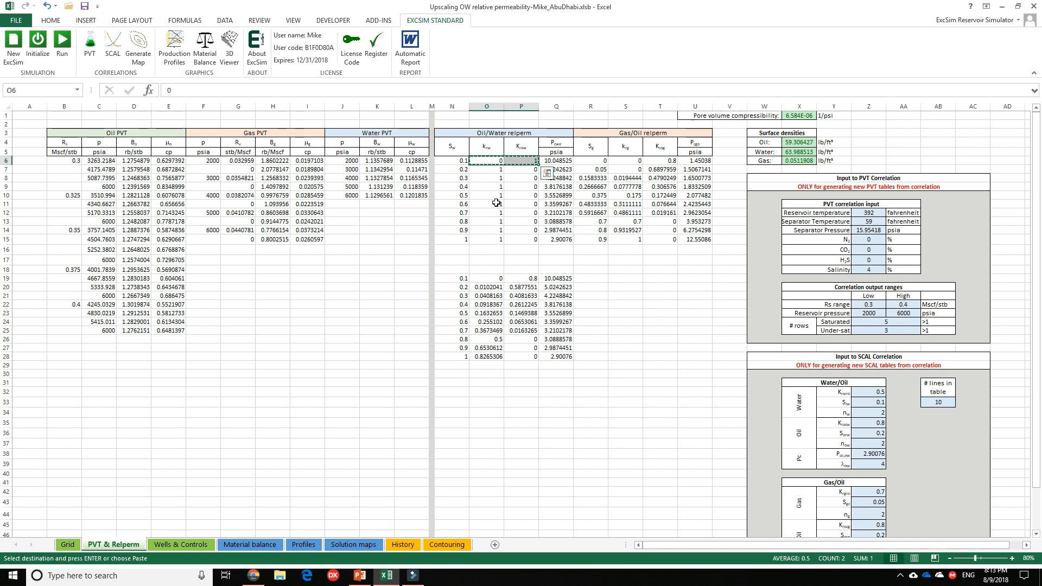
{"action": "key", "text": "ctrl+shift+Down"}
{"action": "key", "text": "ctrl+v"}
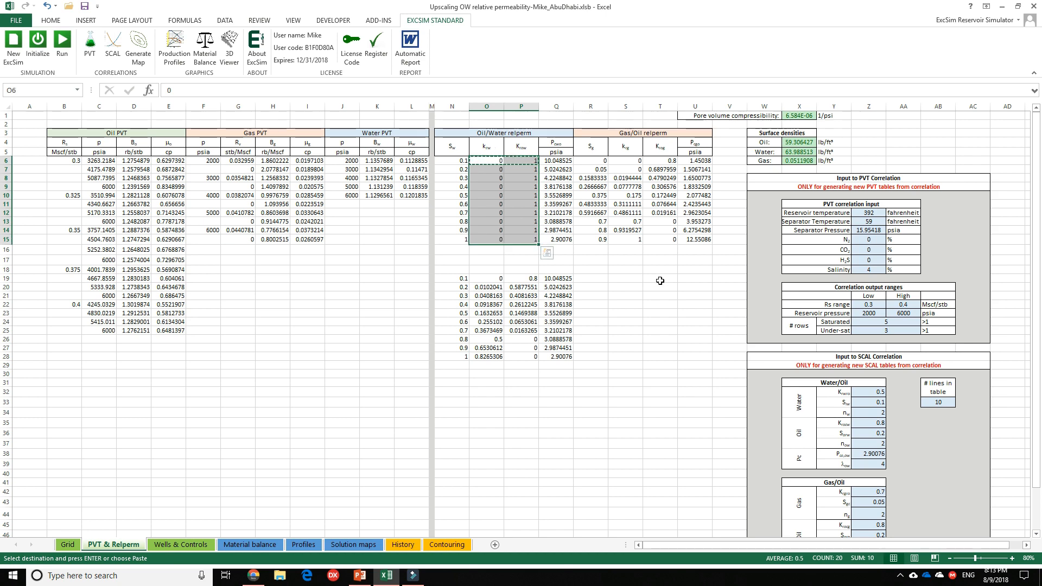
{"action": "key", "text": "Escape"}
{"action": "left_click", "coordinate": [660, 281]}
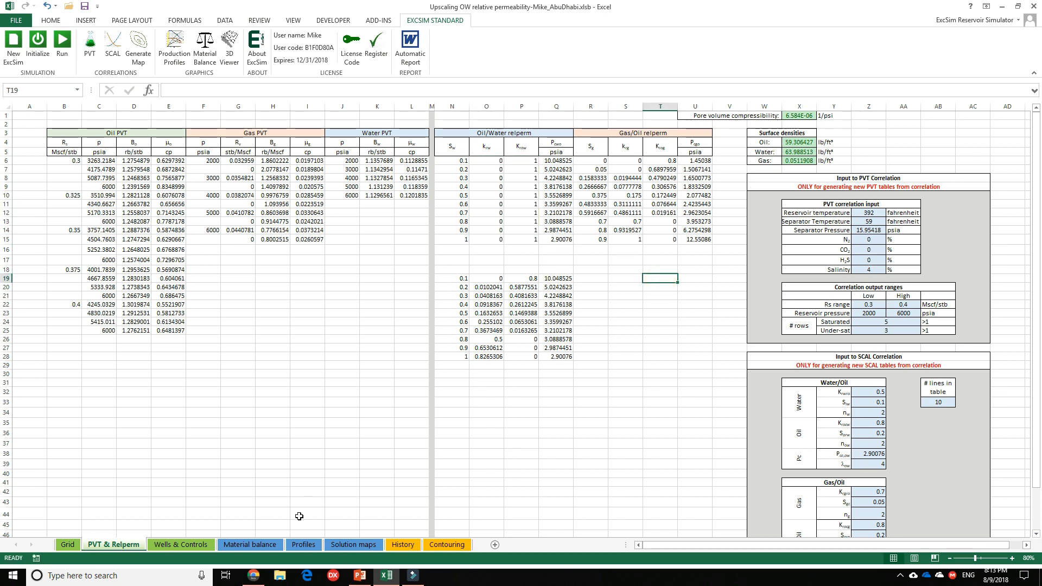
Run the simulation while watching the field oil rate on Profiles, stop it once the rate is nearly constant, and dismiss the termination notice.
{"action": "left_click", "coordinate": [247, 545]}
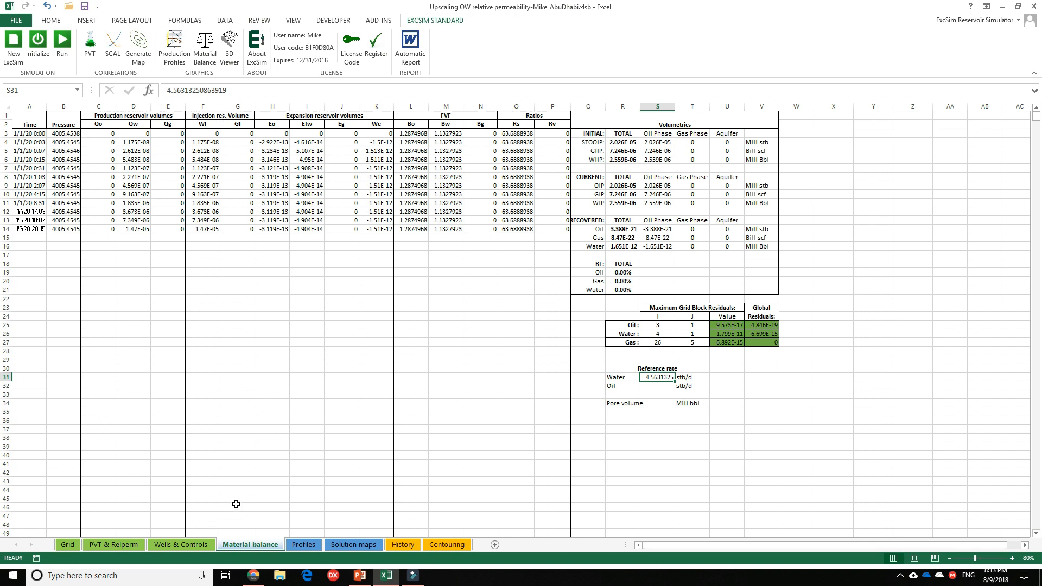
{"action": "left_click", "coordinate": [298, 545]}
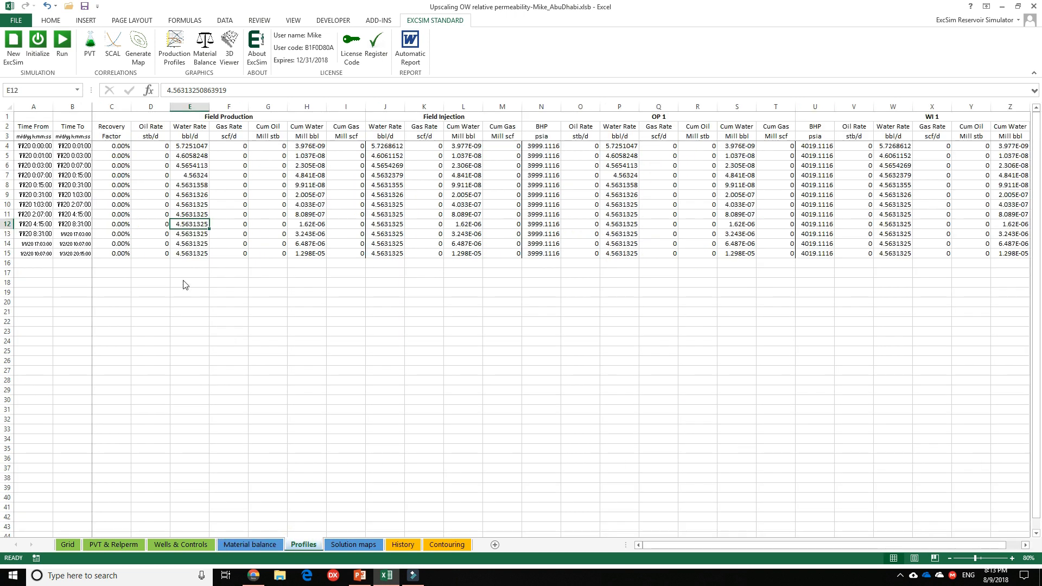
{"action": "left_click_drag", "start_coordinate": [154, 150], "coordinate": [154, 255]}
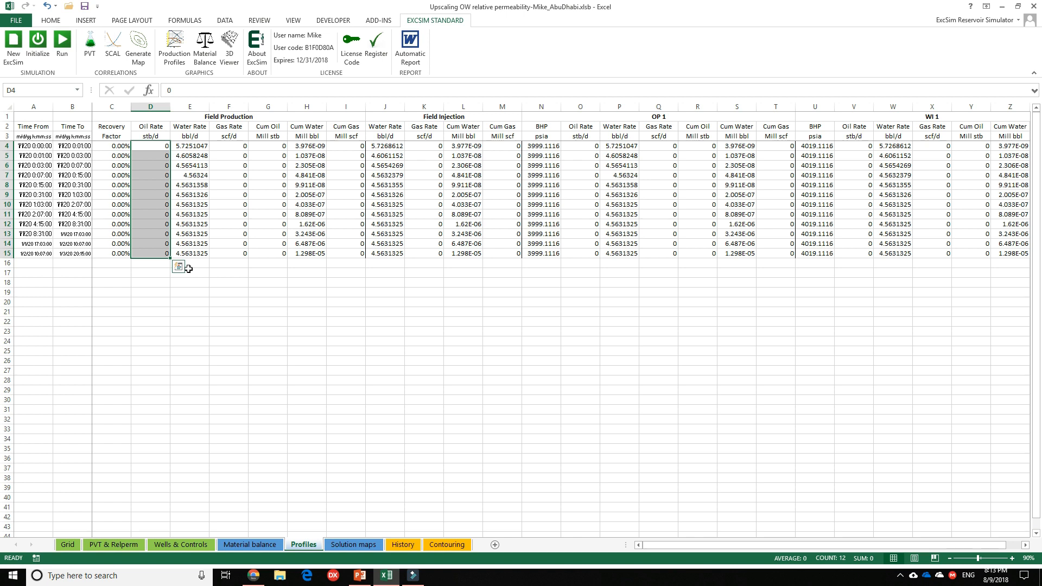
{"action": "left_click", "coordinate": [63, 46]}
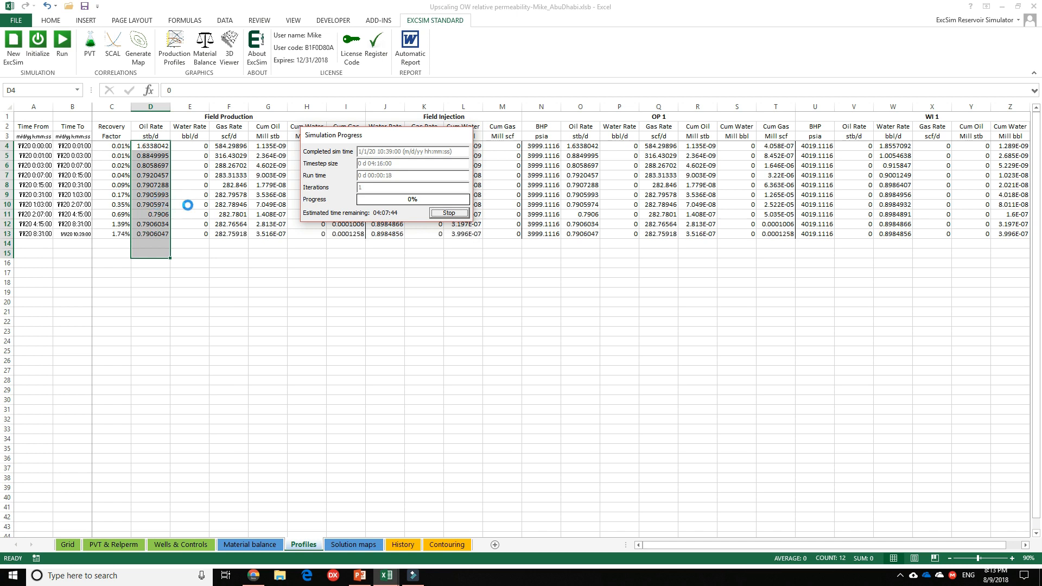
{"action": "left_click", "coordinate": [450, 213]}
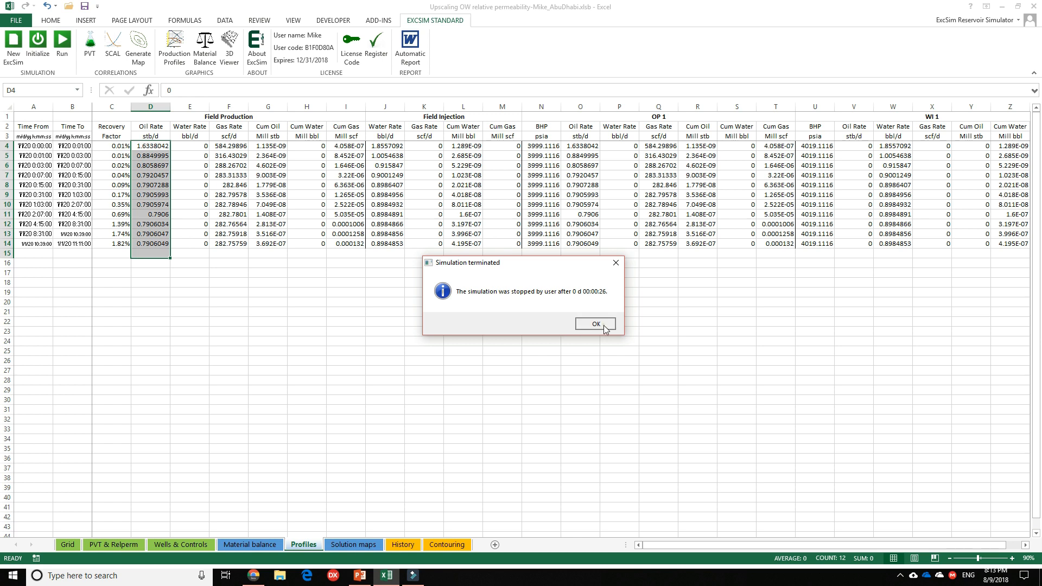
{"action": "left_click", "coordinate": [595, 324]}
Copy the stabilised field oil rate from D11 on Profiles into the Oil reference rate cell S32 on Material balance.
{"action": "left_click", "coordinate": [149, 217]}
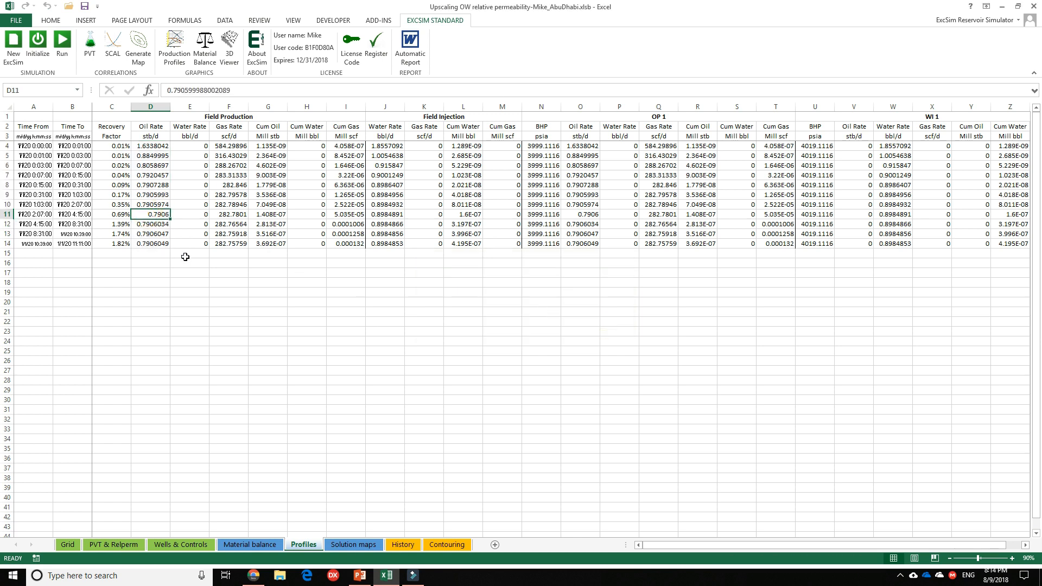
{"action": "key", "text": "ctrl+c"}
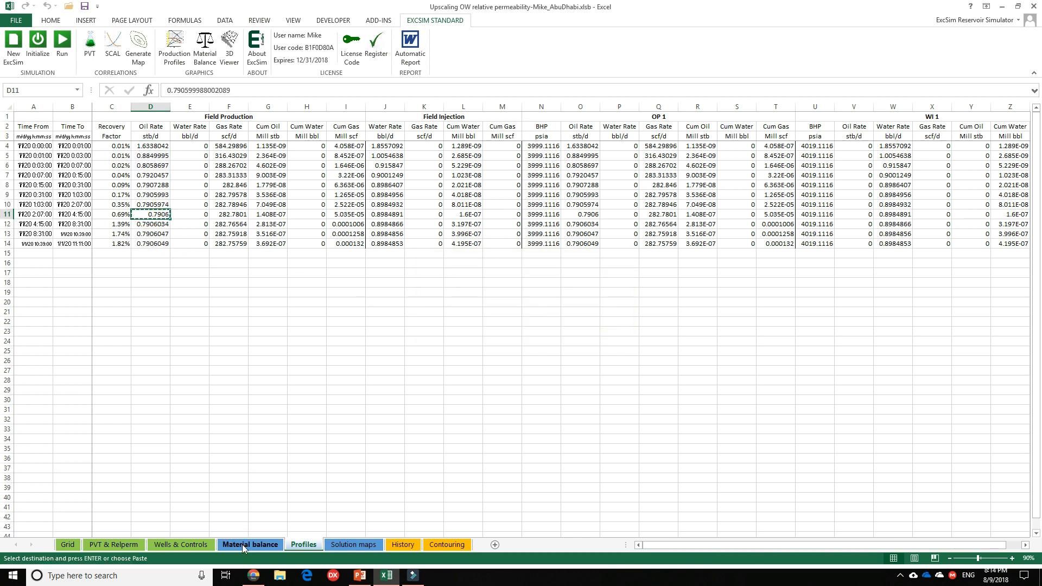
{"action": "left_click", "coordinate": [242, 545]}
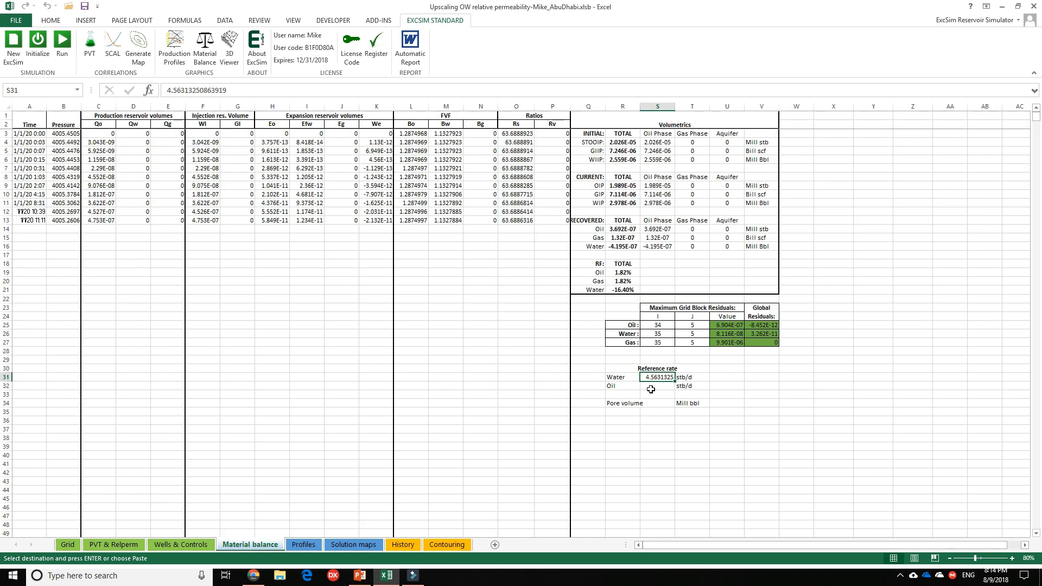
{"action": "left_click", "coordinate": [651, 390]}
{"action": "key", "text": "ctrl+v"}
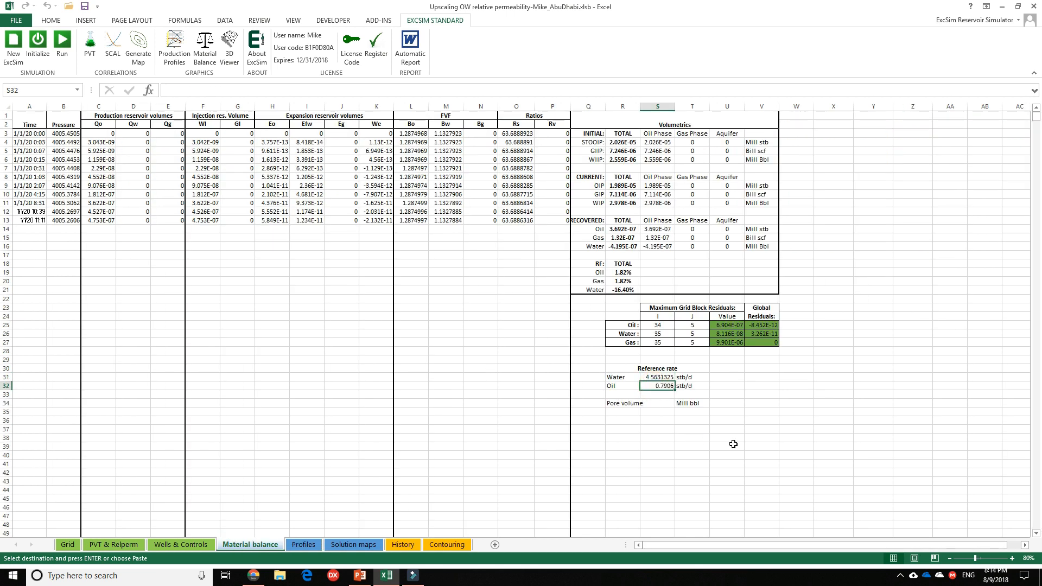
{"action": "left_click", "coordinate": [656, 379]}
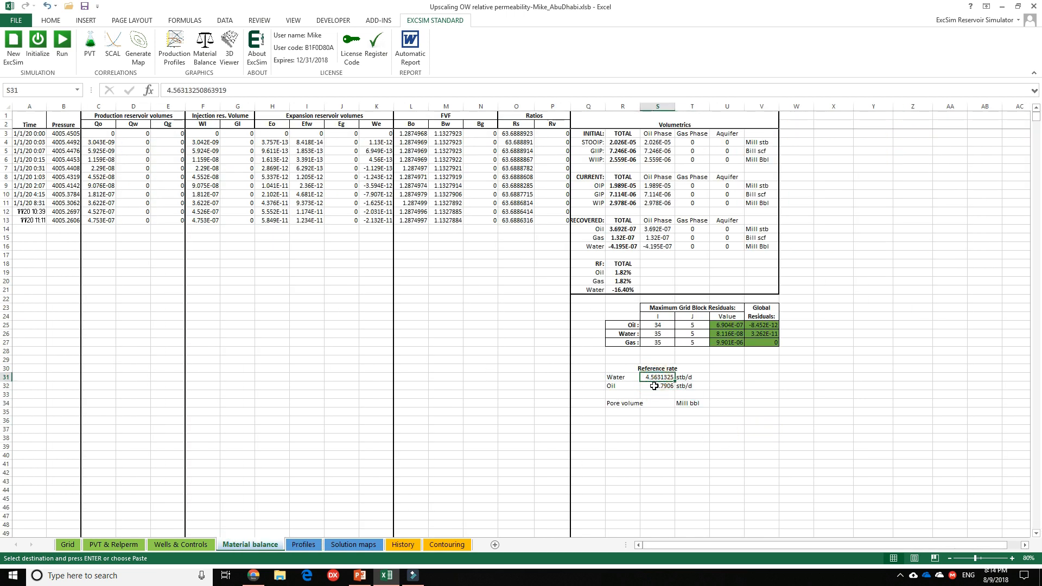
{"action": "left_click", "coordinate": [655, 386]}
{"action": "left_click", "coordinate": [654, 379]}
Review the field cumulative oil and cumulative water production columns on Profiles and return to the empty pore volume cell on Material balance.
{"action": "left_click", "coordinate": [658, 404]}
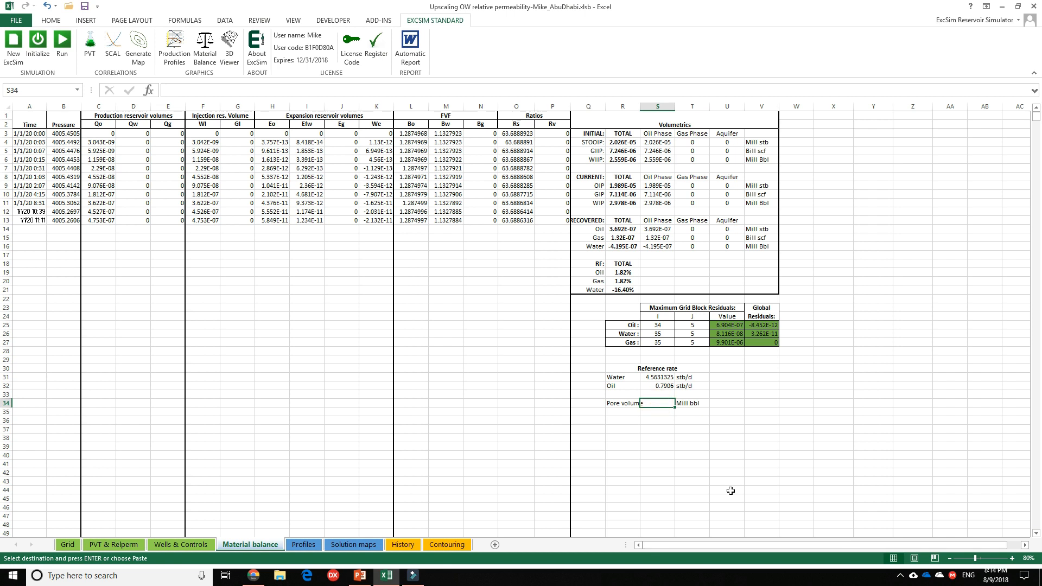
{"action": "left_click", "coordinate": [301, 545]}
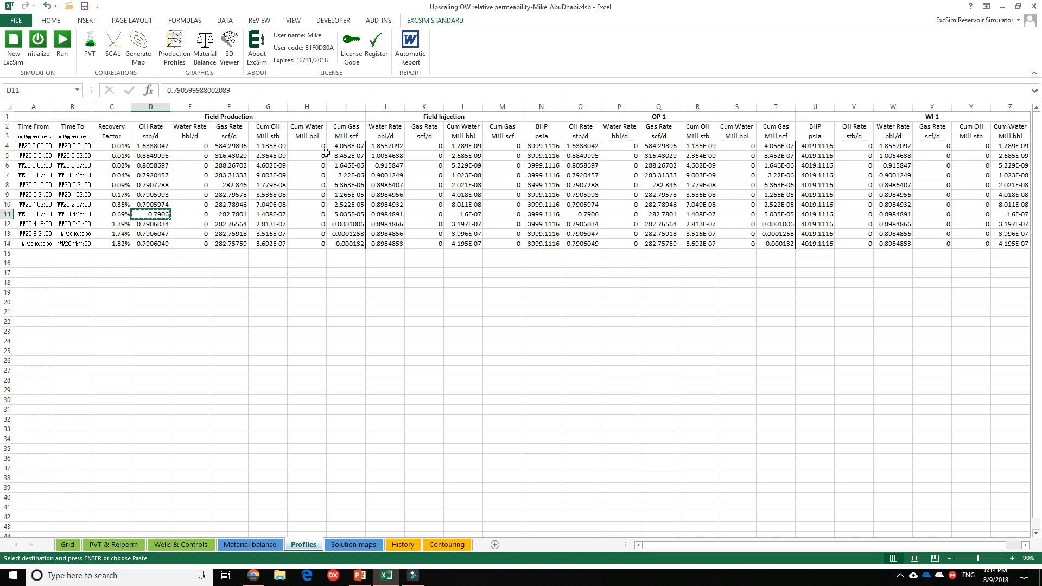
{"action": "left_click", "coordinate": [267, 149]}
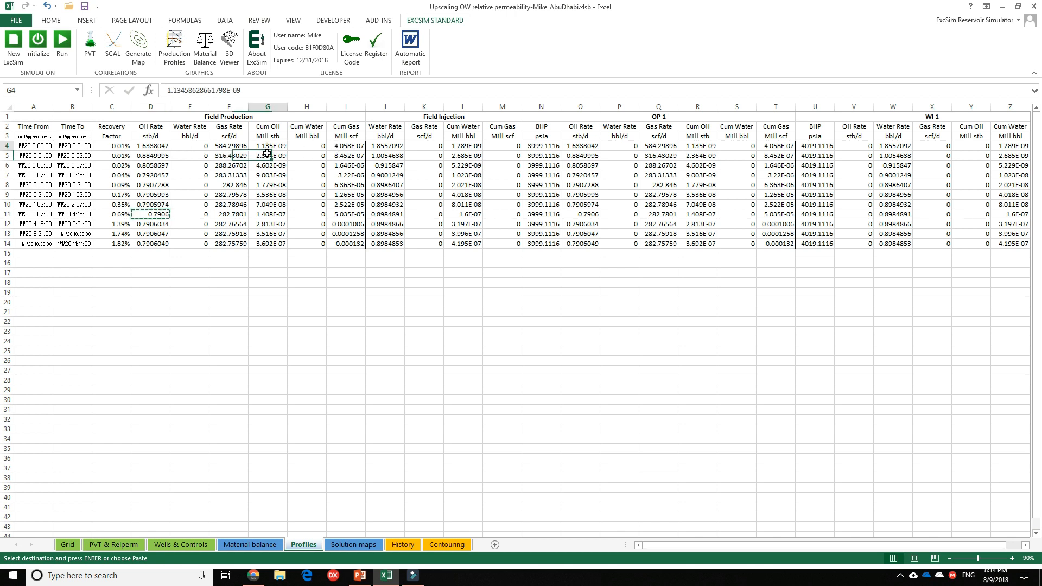
{"action": "left_click_drag", "start_coordinate": [267, 154], "coordinate": [268, 224]}
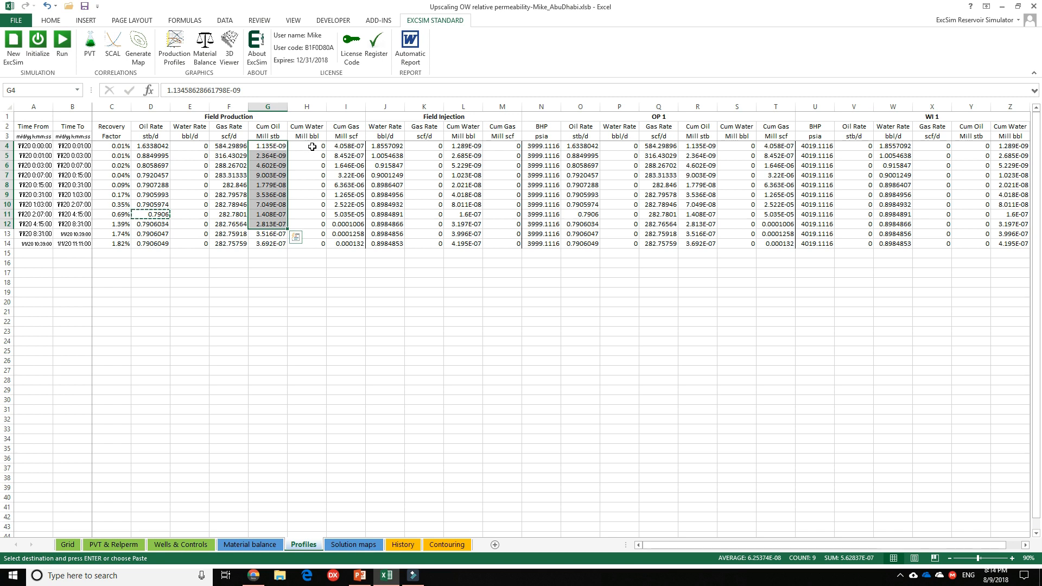
{"action": "left_click_drag", "start_coordinate": [313, 146], "coordinate": [314, 205]}
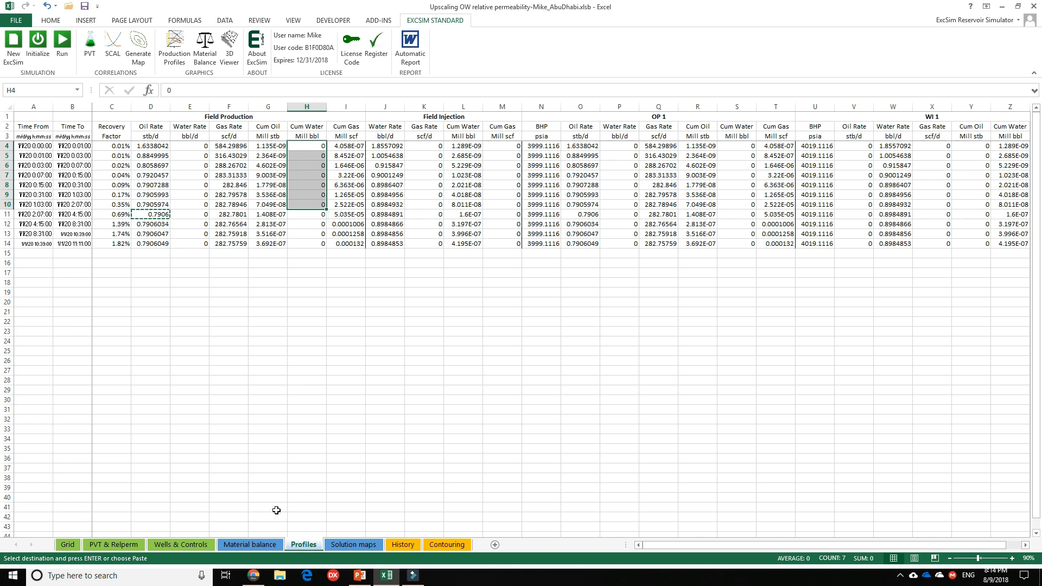
{"action": "left_click", "coordinate": [235, 545]}
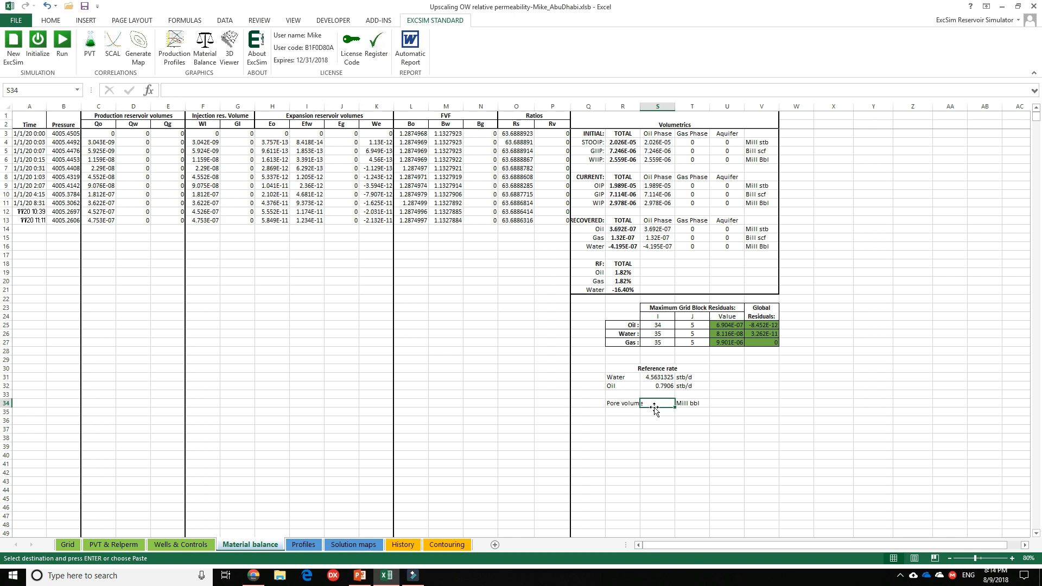
Select the entire pore volume map on Solution maps and check its range name.
{"action": "left_click", "coordinate": [350, 545]}
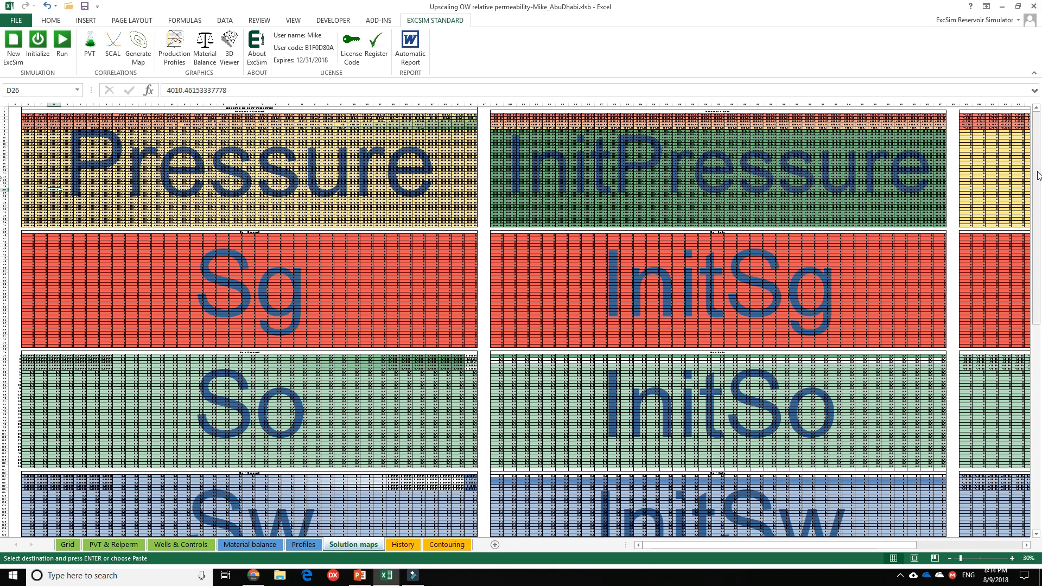
{"action": "left_click_drag", "start_coordinate": [1038, 176], "coordinate": [1032, 432]}
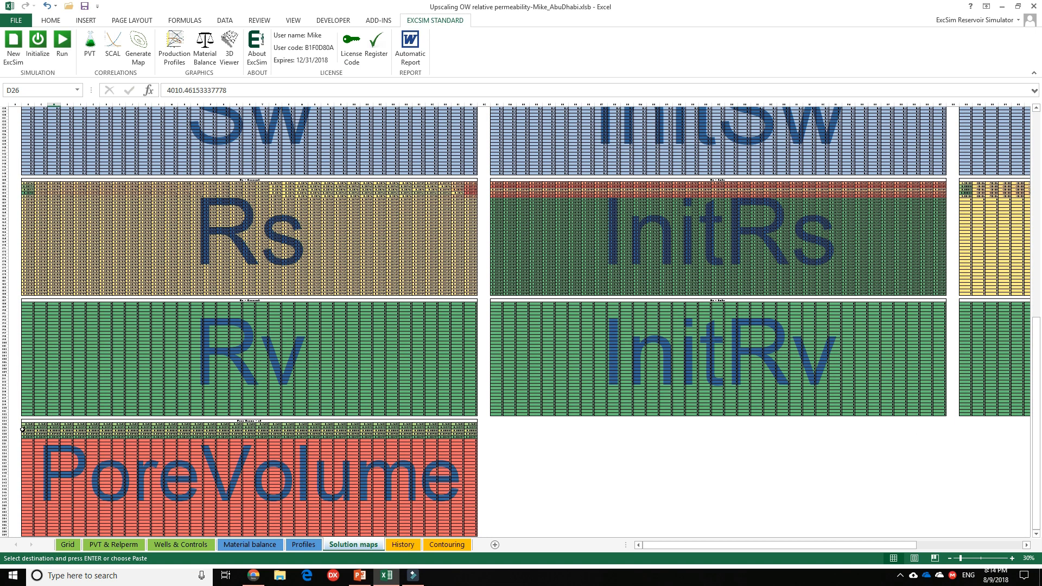
{"action": "left_click_drag", "start_coordinate": [25, 425], "coordinate": [461, 514]}
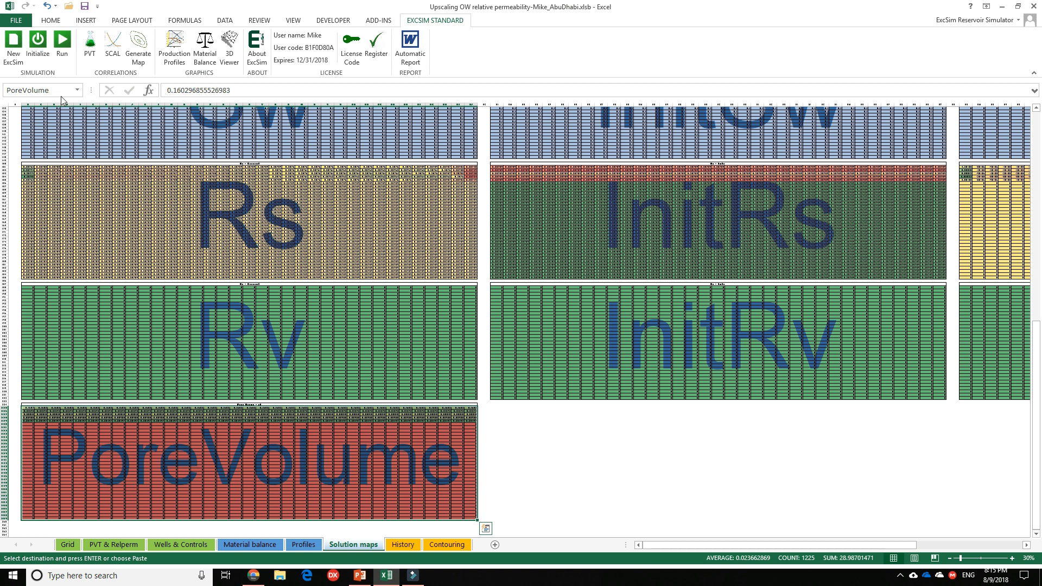
{"action": "left_click", "coordinate": [11, 90]}
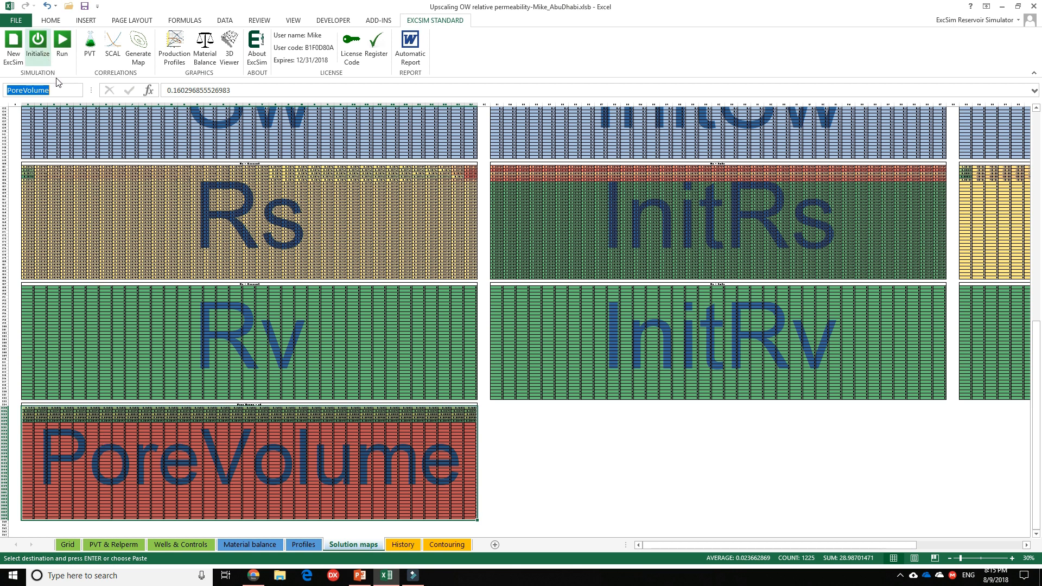
Enter =SUM(PoreVolume)/1e6 in the Pore volume cell S34 on Material balance and check the formula.
{"action": "left_click", "coordinate": [223, 545]}
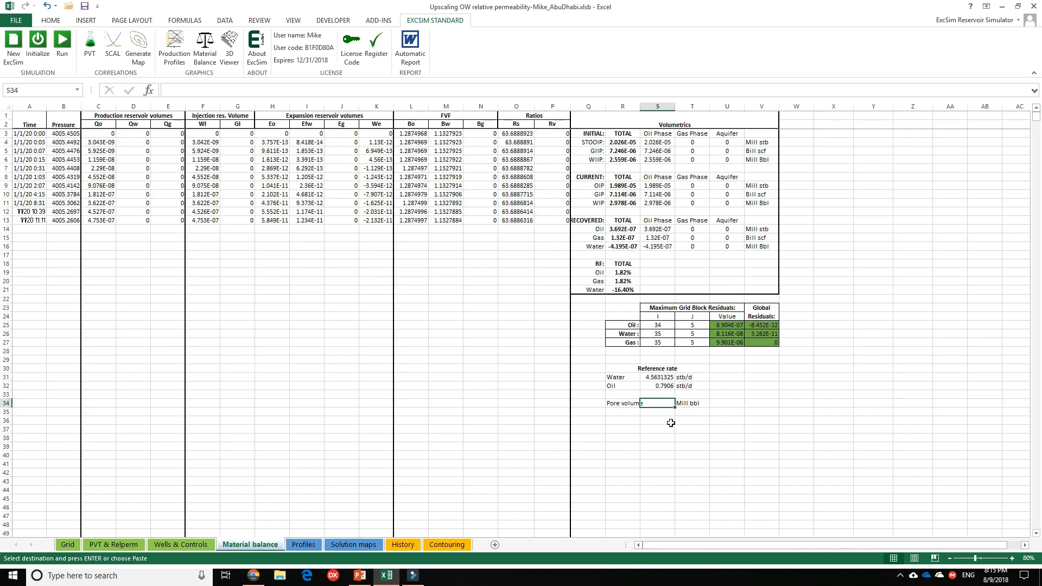
{"action": "type", "text": "=su"}
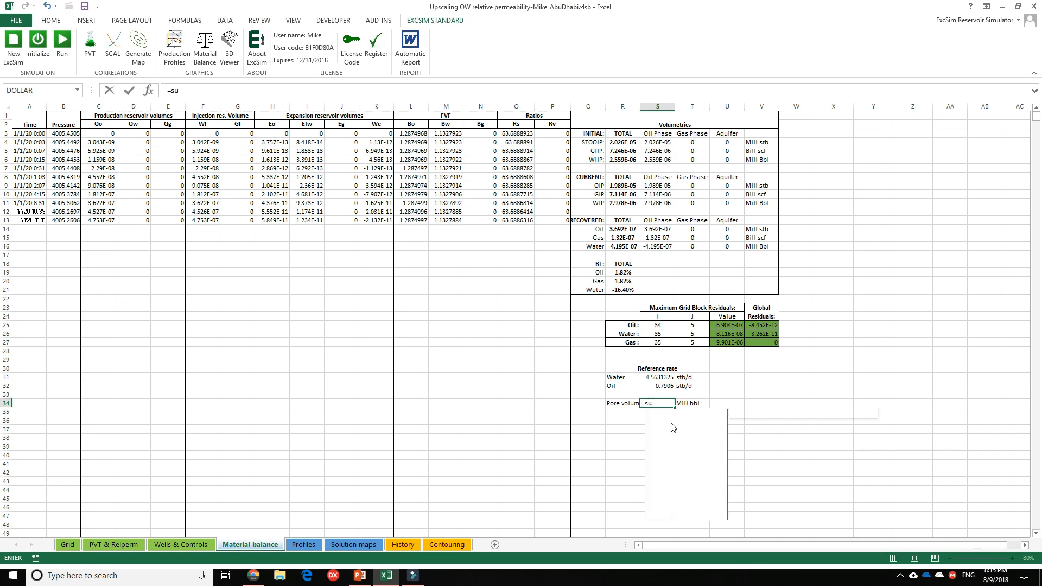
{"action": "type", "text": "m(p"}
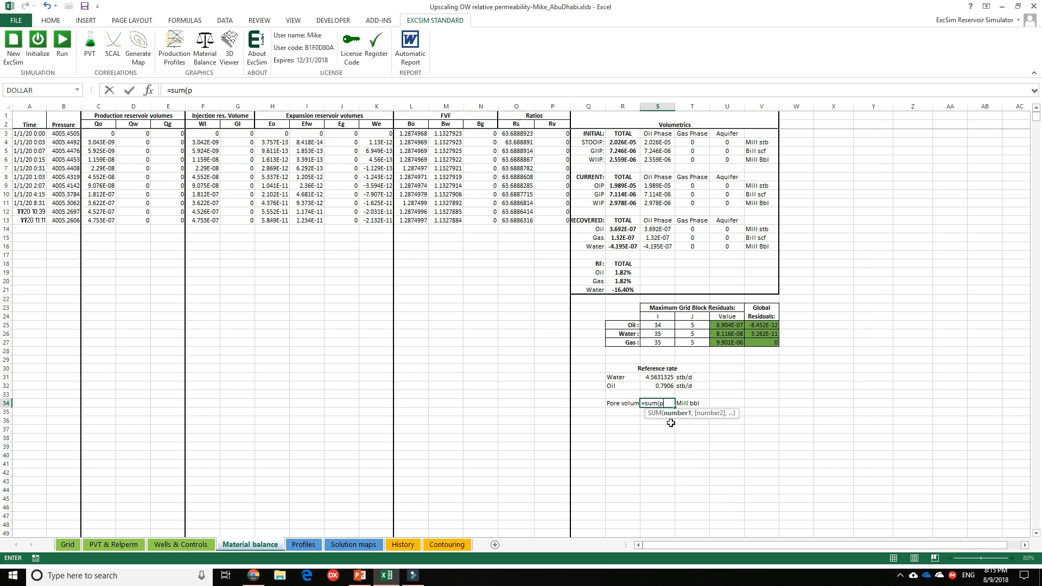
{"action": "type", "text": "ore"}
{"action": "double_click", "coordinate": [696, 424]}
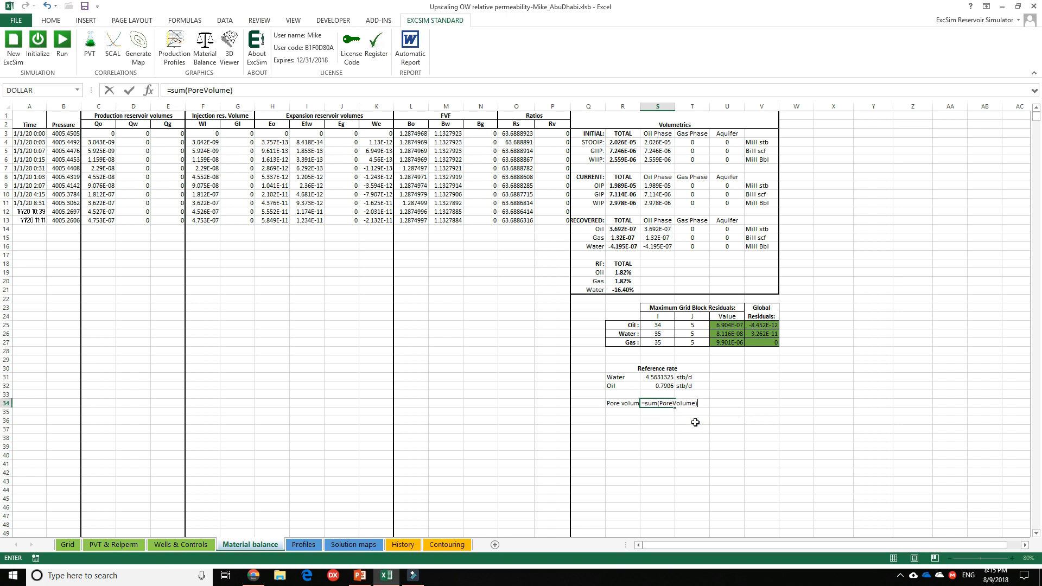
{"action": "type", "text": ")/1e6"}
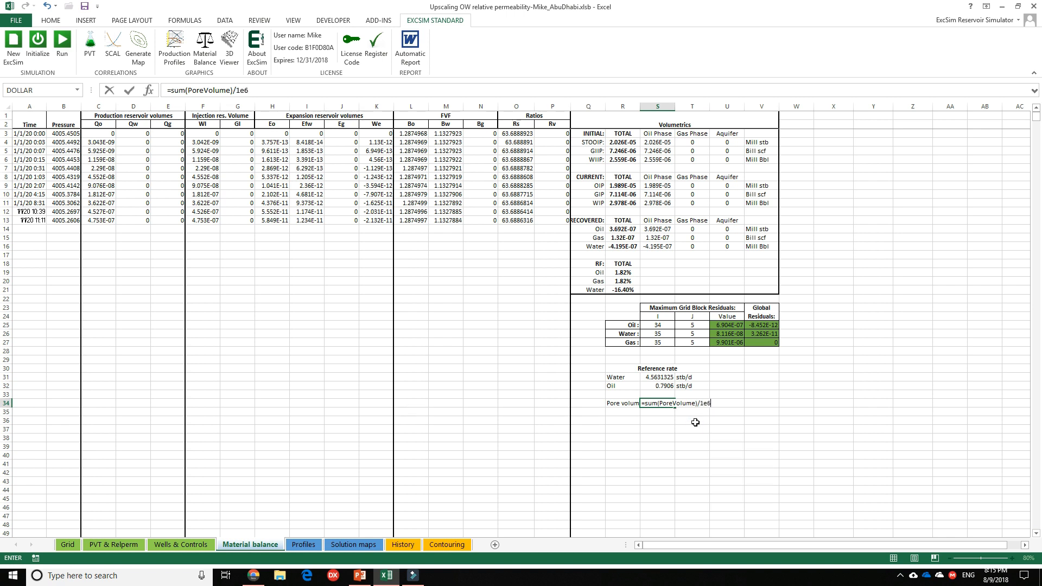
{"action": "key", "text": "Return"}
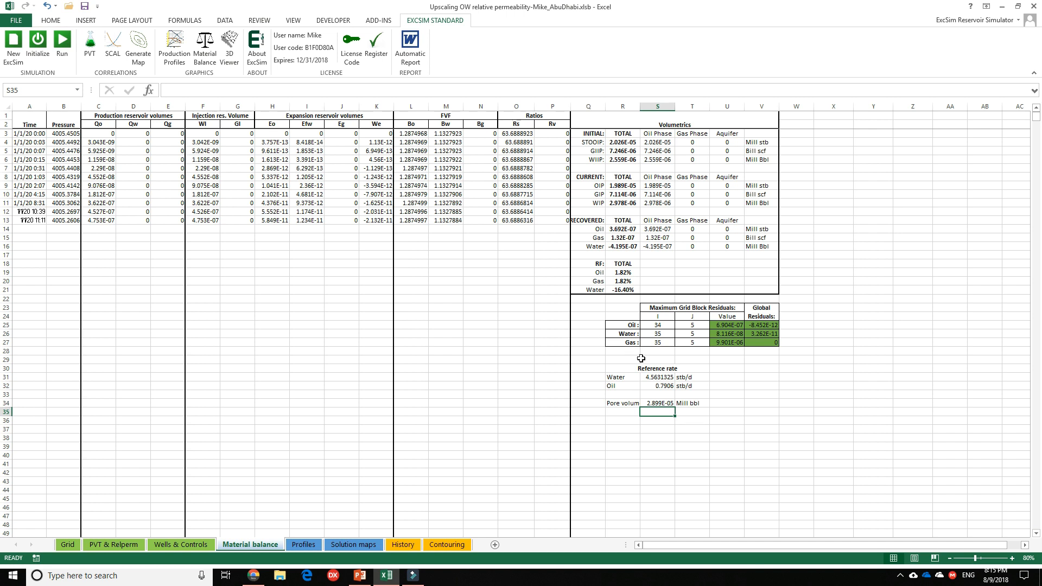
{"action": "left_click", "coordinate": [661, 403]}
{"action": "double_click", "coordinate": [663, 404]}
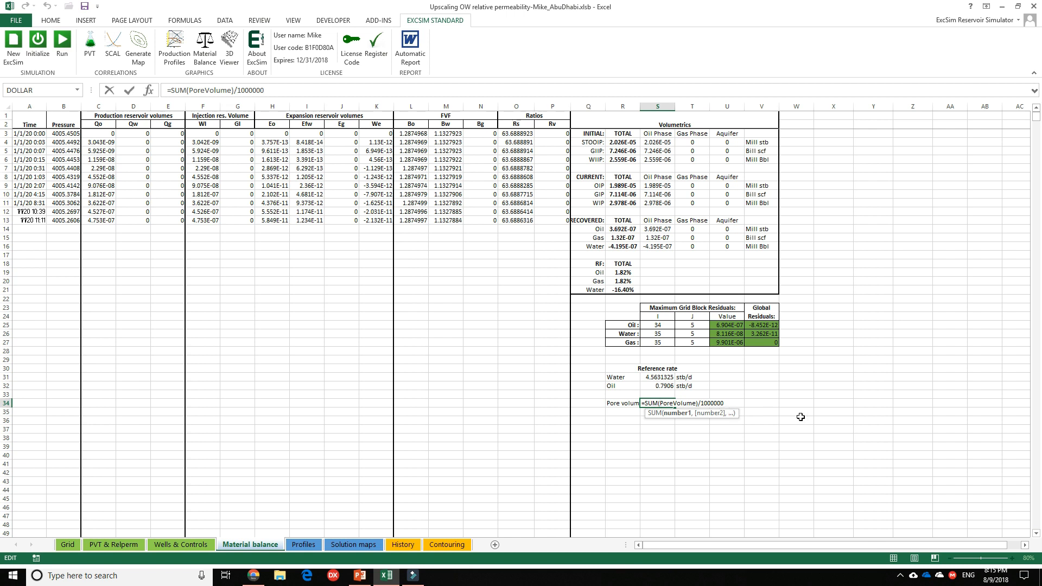
{"action": "key", "text": "Return"}
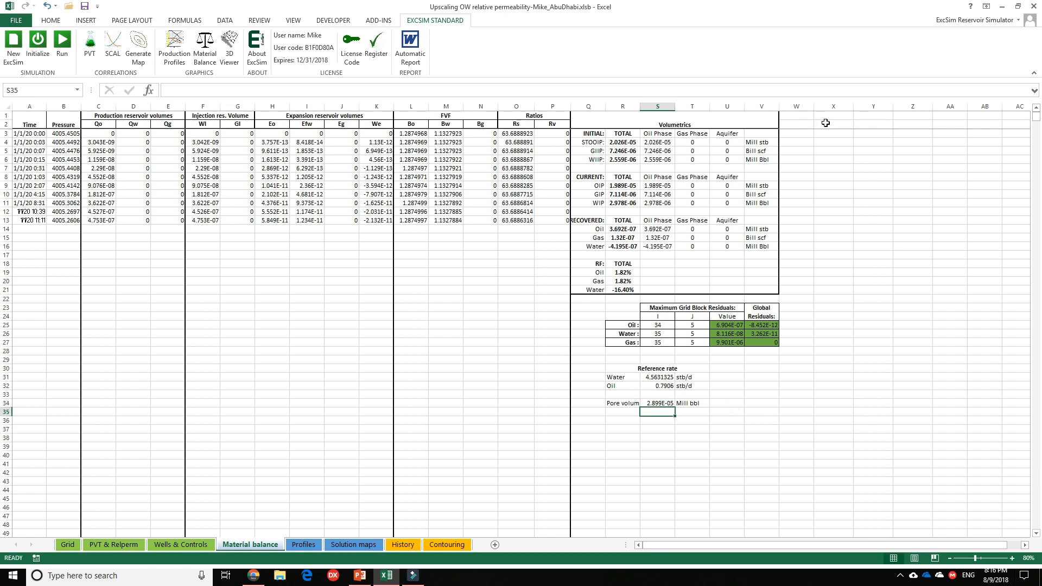
On PVT & Relperm, restore the oil/water relperm table by copying the saved values from N19:Q28 over N6:Q15.
{"action": "left_click", "coordinate": [825, 123]}
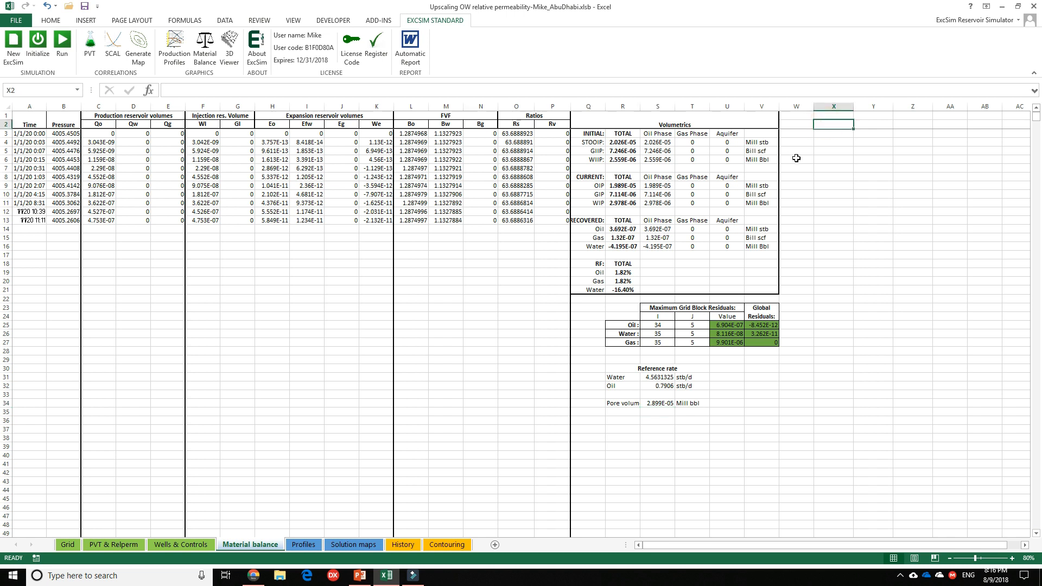
{"action": "left_click", "coordinate": [114, 545]}
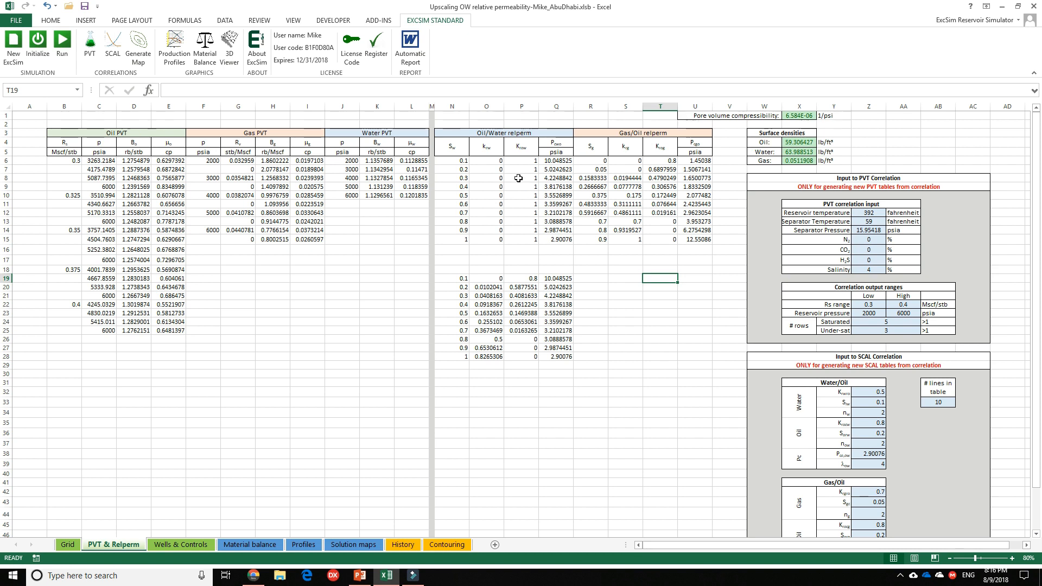
{"action": "left_click_drag", "start_coordinate": [456, 279], "coordinate": [563, 357]}
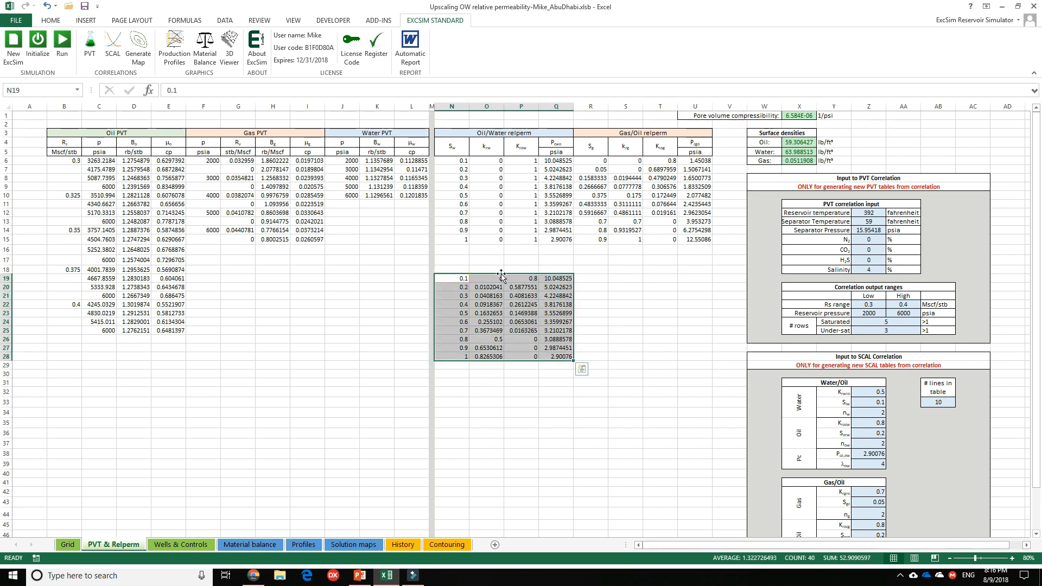
{"action": "key", "text": "ctrl+c"}
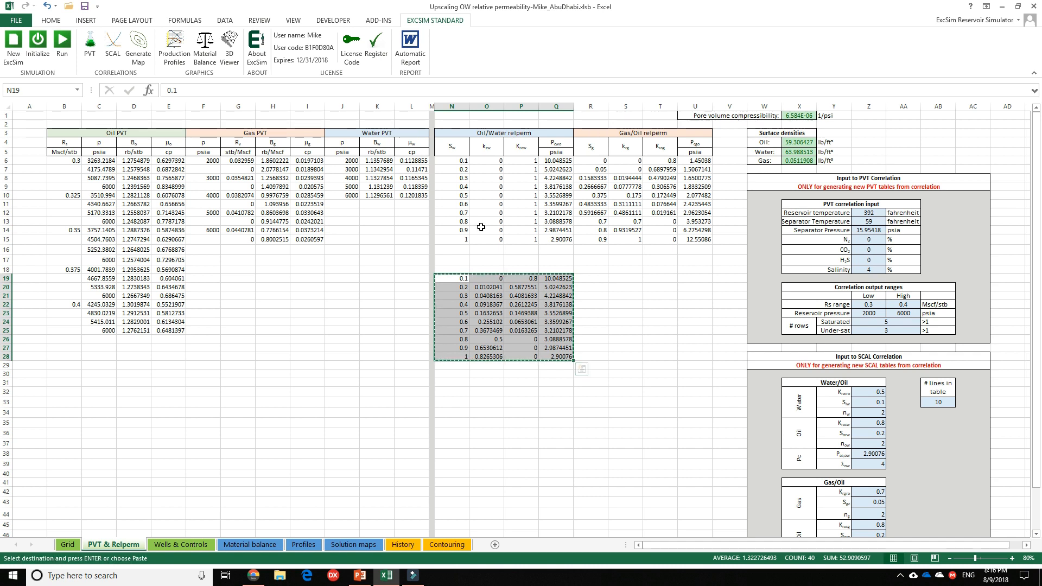
{"action": "left_click", "coordinate": [461, 162]}
{"action": "right_click", "coordinate": [462, 162]}
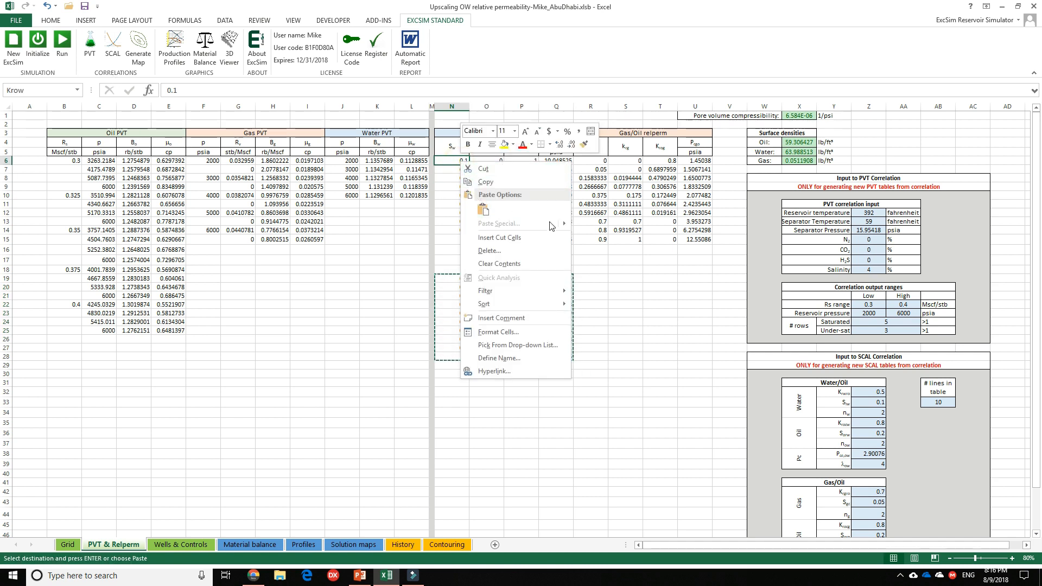
{"action": "mouse_move", "coordinate": [551, 224]}
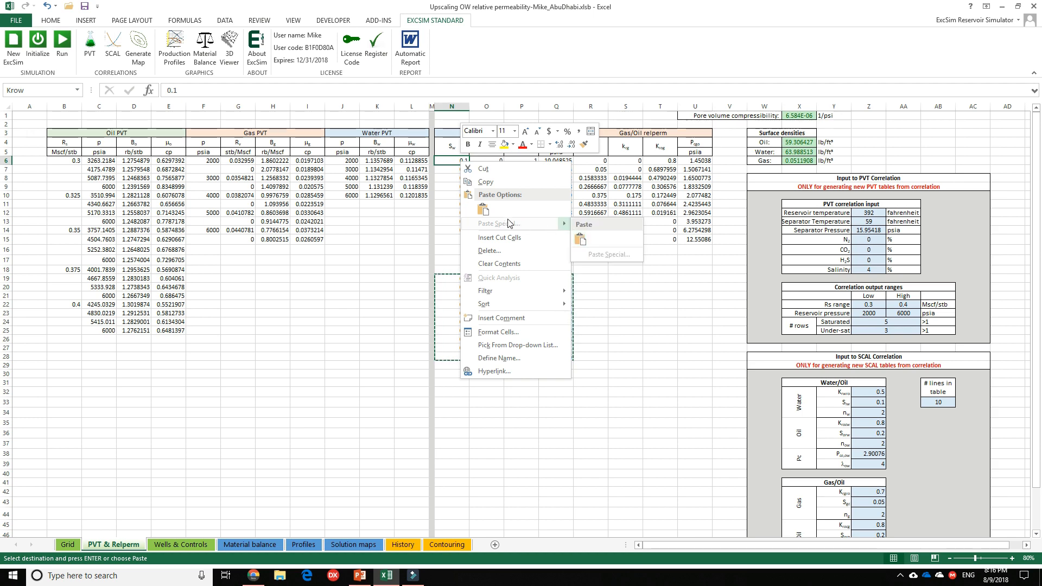
{"action": "left_click", "coordinate": [483, 210]}
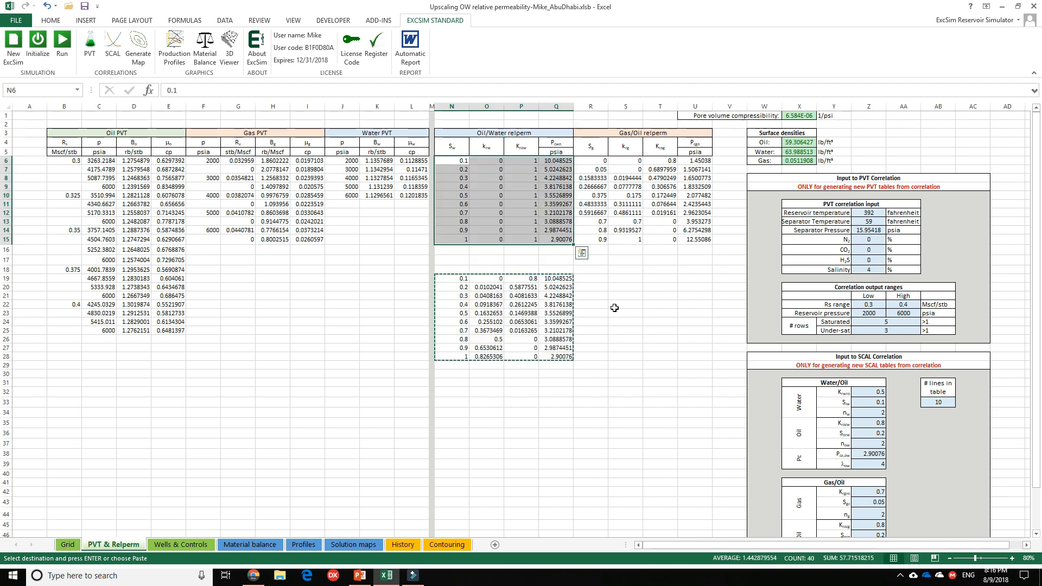
{"action": "left_click_drag", "start_coordinate": [441, 279], "coordinate": [567, 358]}
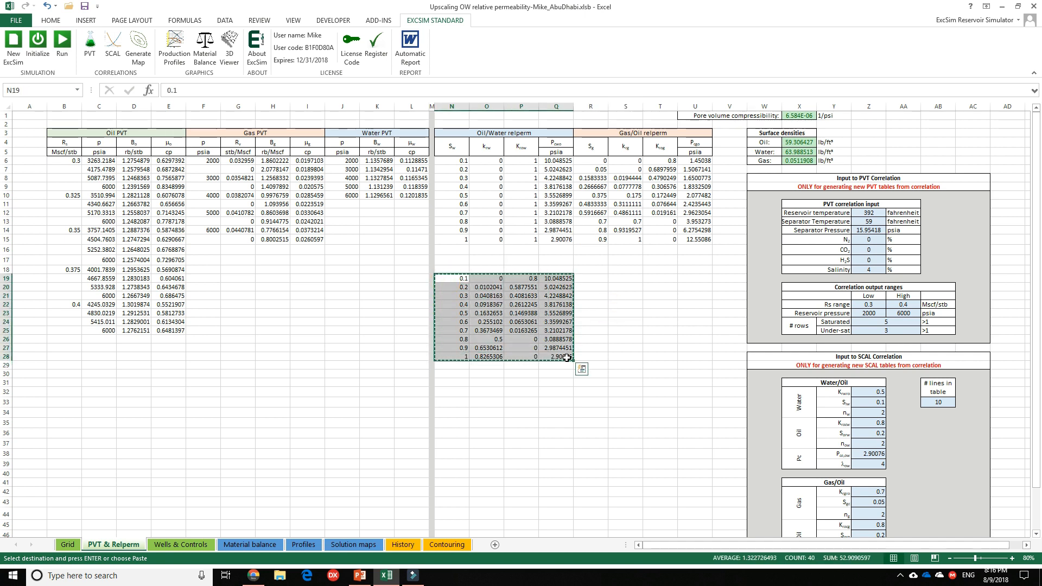
{"action": "right_click", "coordinate": [451, 163]}
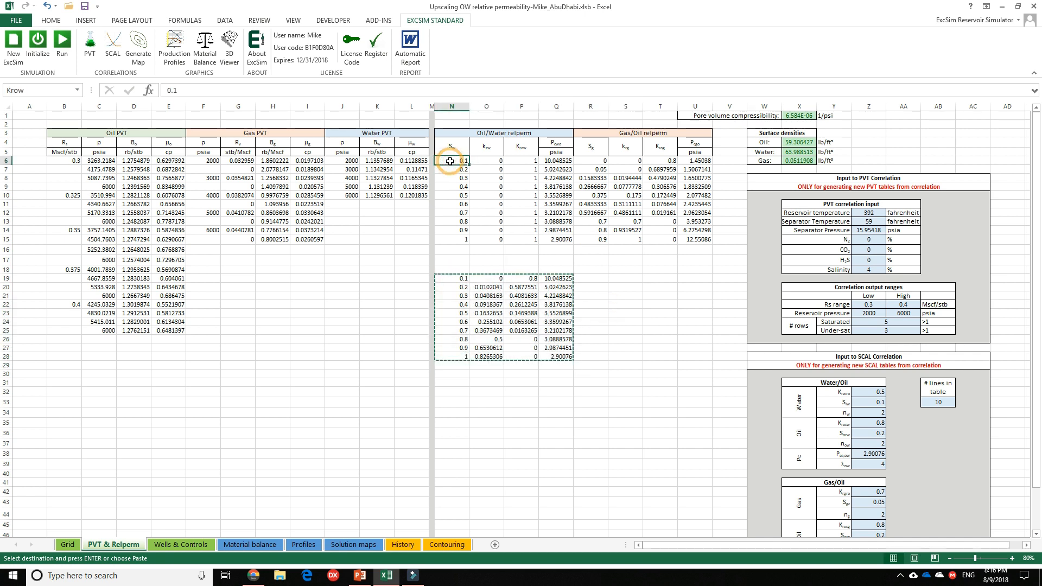
{"action": "left_click", "coordinate": [490, 211]}
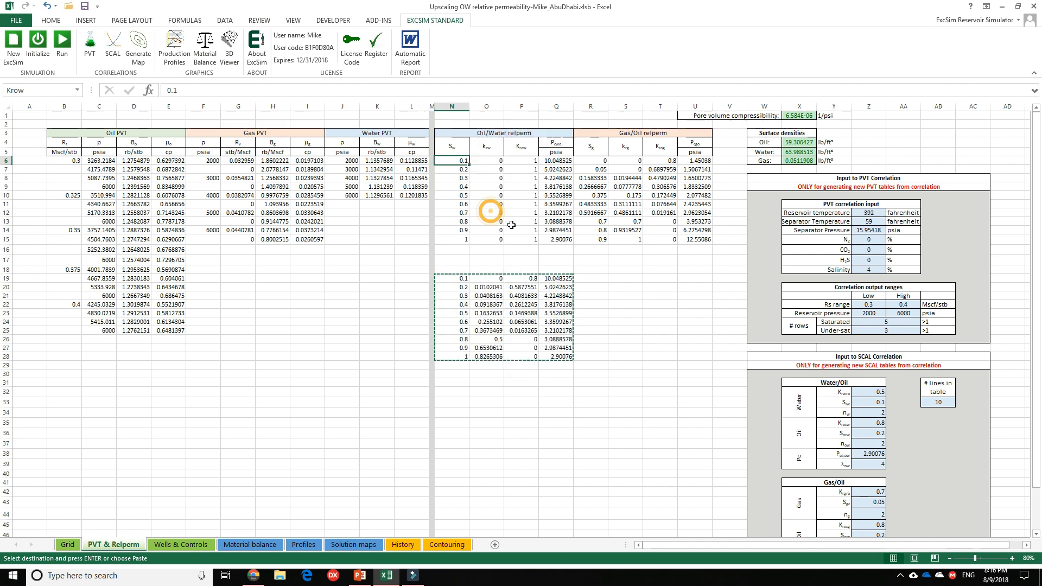
{"action": "left_click", "coordinate": [608, 310]}
{"action": "left_click", "coordinate": [452, 161]}
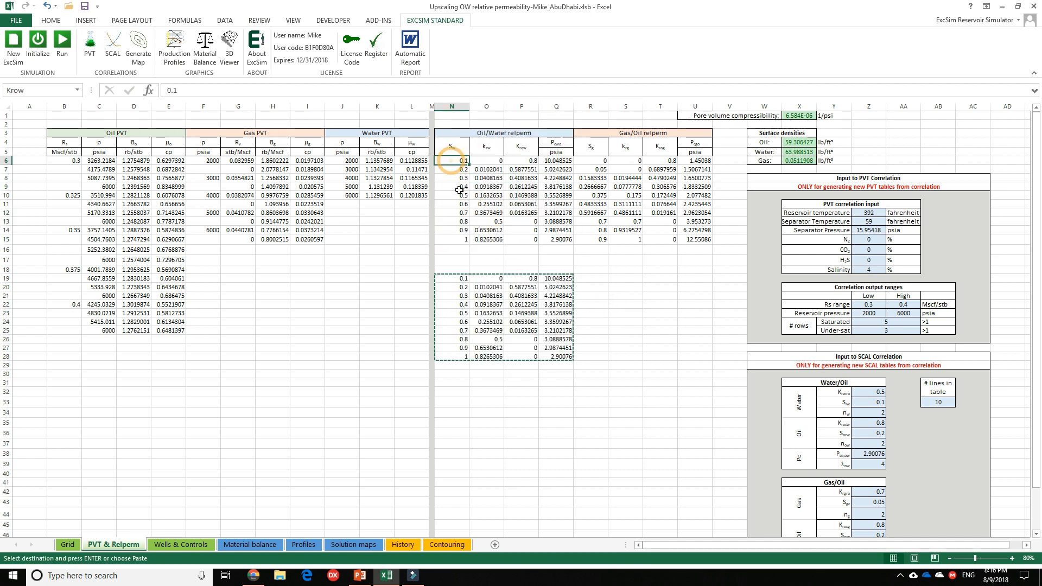
Clear the saved copy of the oil/water relperm table from N19:Q28.
{"action": "left_click_drag", "start_coordinate": [463, 278], "coordinate": [563, 360]}
{"action": "key", "text": "Delete"}
{"action": "left_click", "coordinate": [625, 374]}
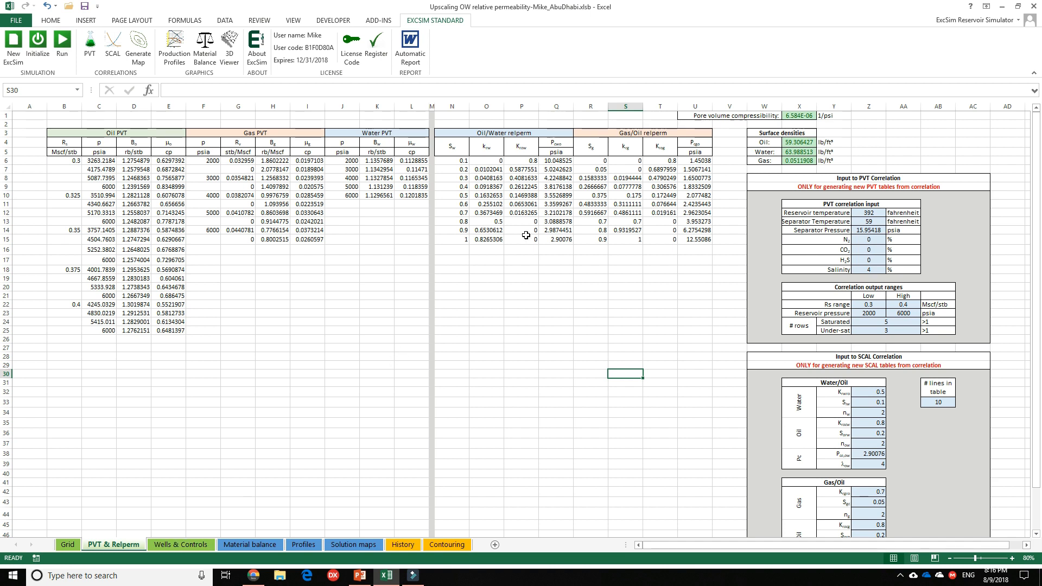
Insert a scatter line chart of krw and krow against Sw from N4:P15, and move and enlarge it below the tables.
{"action": "left_click_drag", "start_coordinate": [458, 148], "coordinate": [519, 243]}
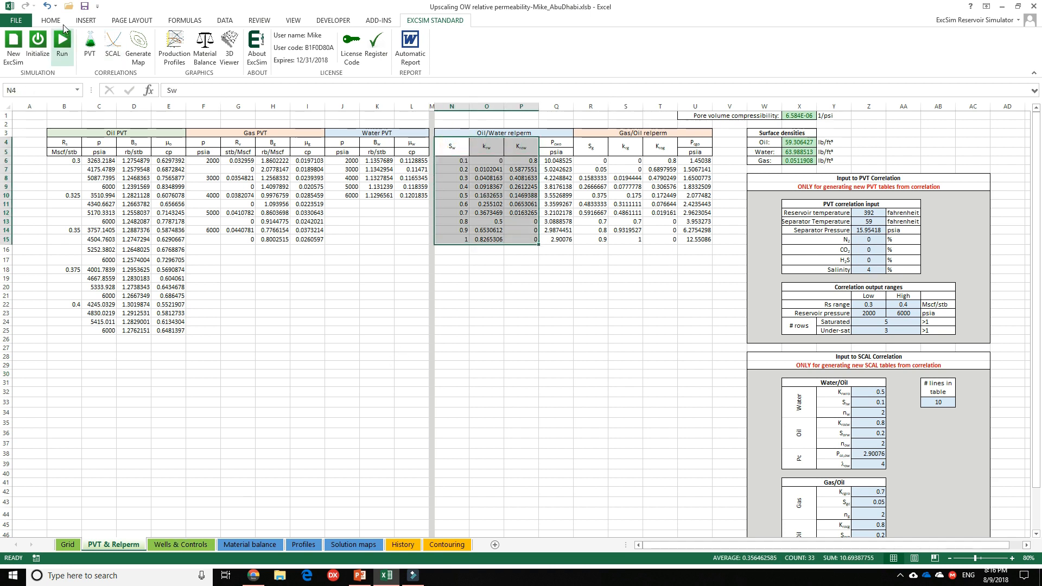
{"action": "left_click", "coordinate": [85, 21]}
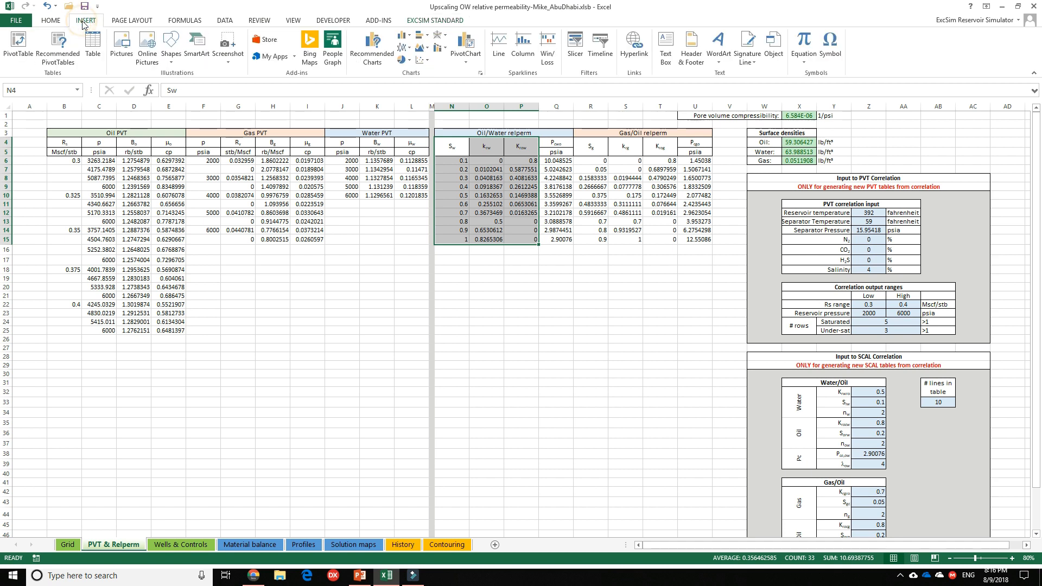
{"action": "left_click", "coordinate": [423, 59]}
{"action": "left_click", "coordinate": [458, 129]}
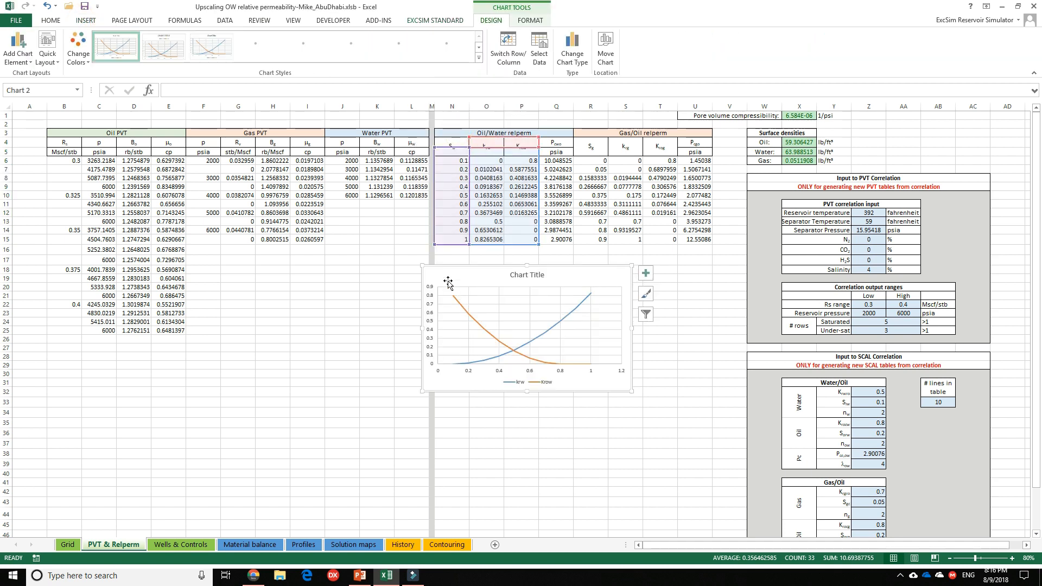
{"action": "left_click_drag", "start_coordinate": [431, 271], "coordinate": [407, 257]}
{"action": "left_click_drag", "start_coordinate": [289, 259], "coordinate": [282, 257]}
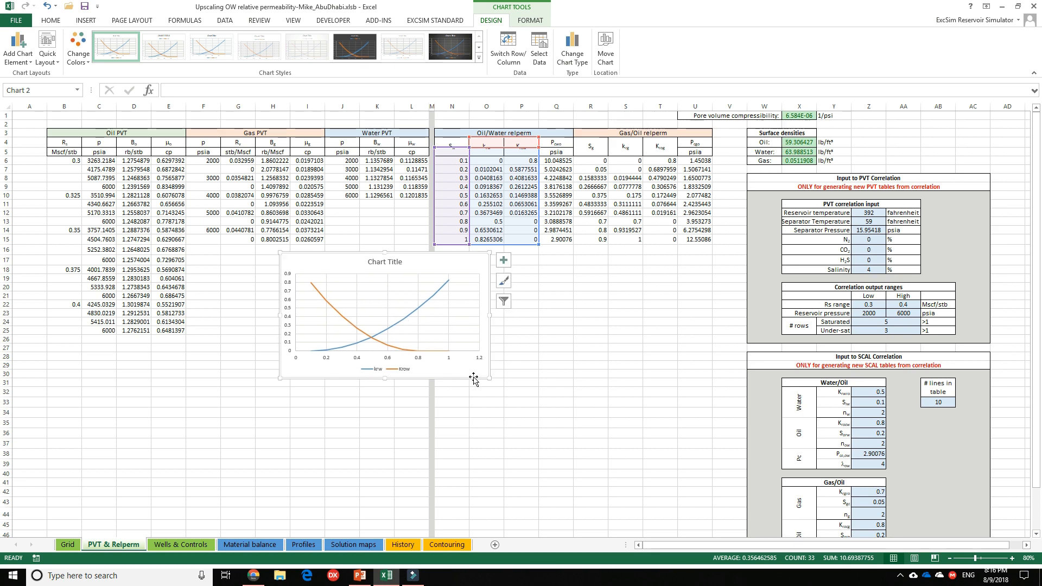
{"action": "left_click_drag", "start_coordinate": [489, 379], "coordinate": [625, 436]}
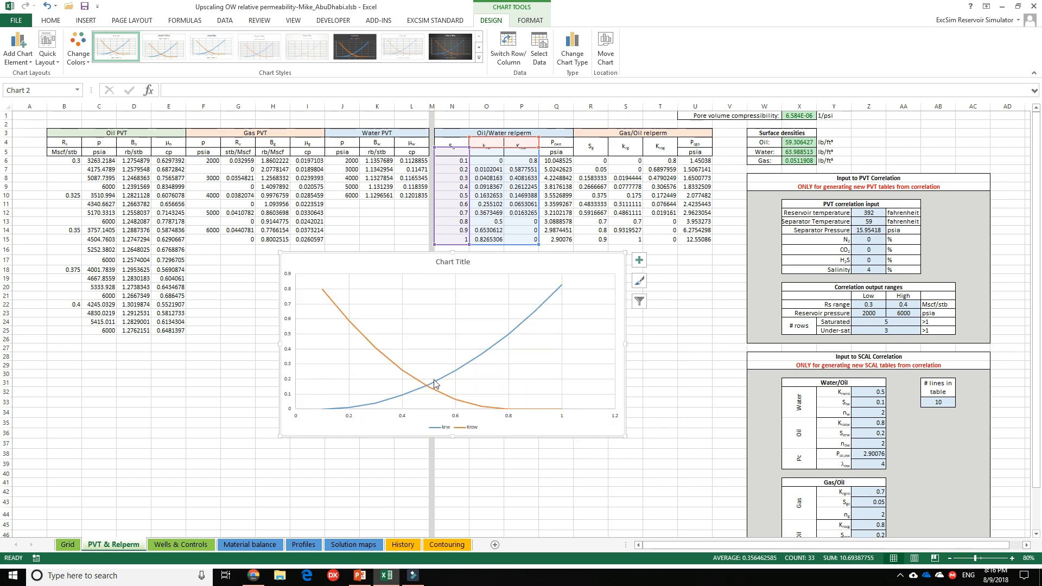
Check the krw and krow series on the relperm chart and move the chart beneath the PVT tables.
{"action": "left_click", "coordinate": [536, 310]}
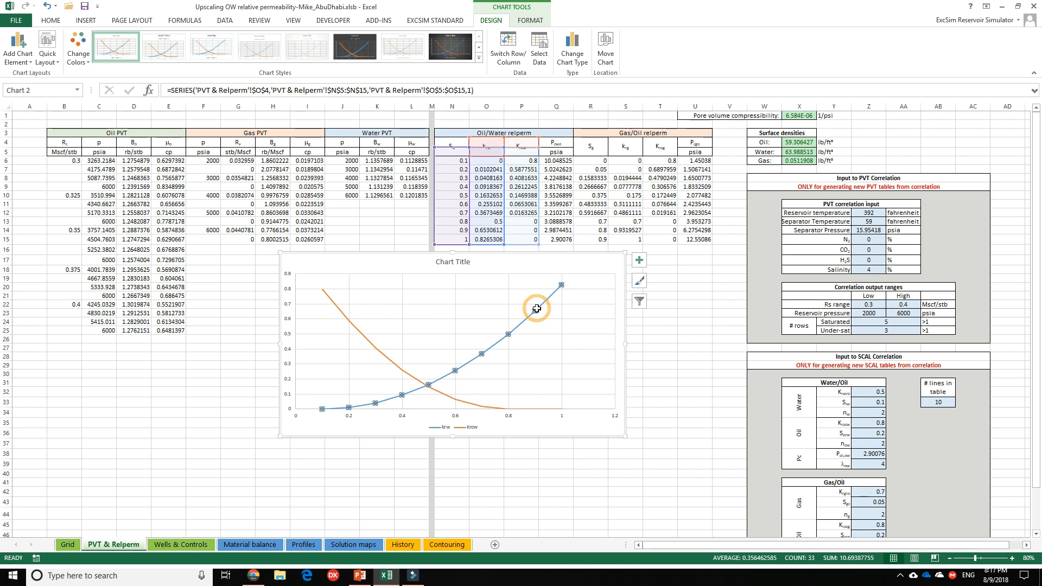
{"action": "left_click", "coordinate": [362, 336]}
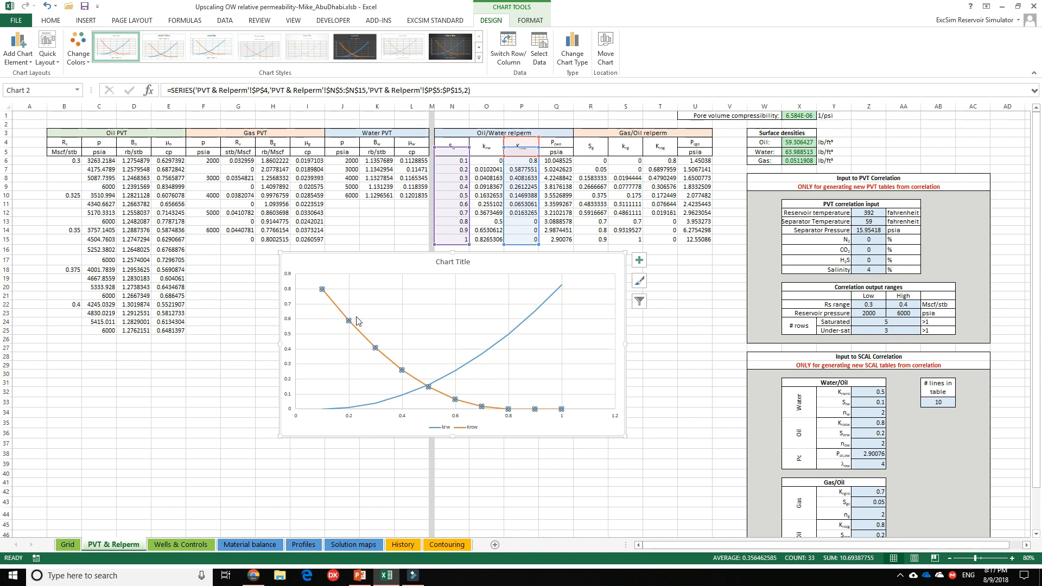
{"action": "left_click", "coordinate": [660, 382]}
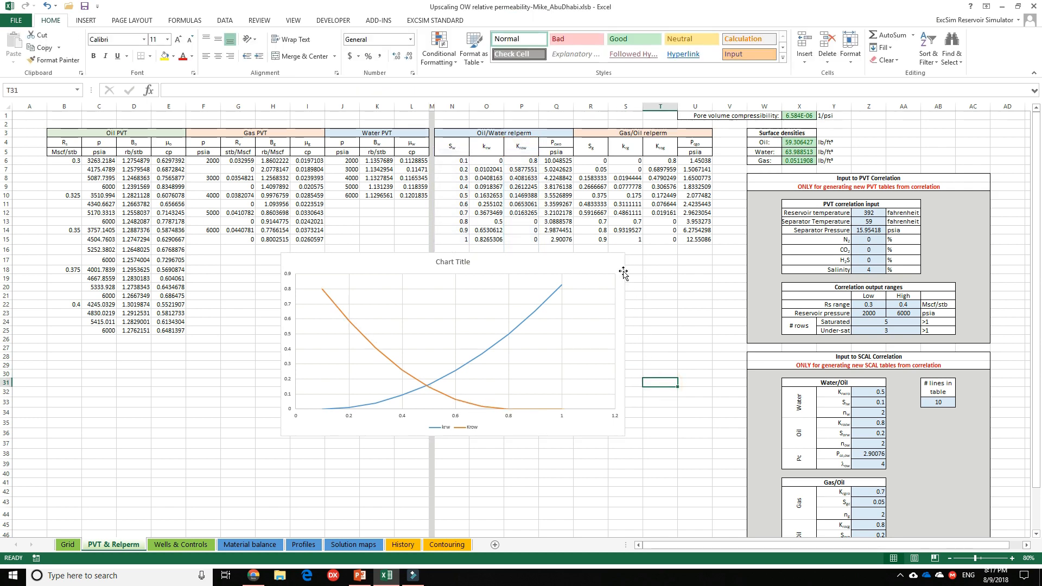
{"action": "left_click_drag", "start_coordinate": [583, 266], "coordinate": [411, 279]}
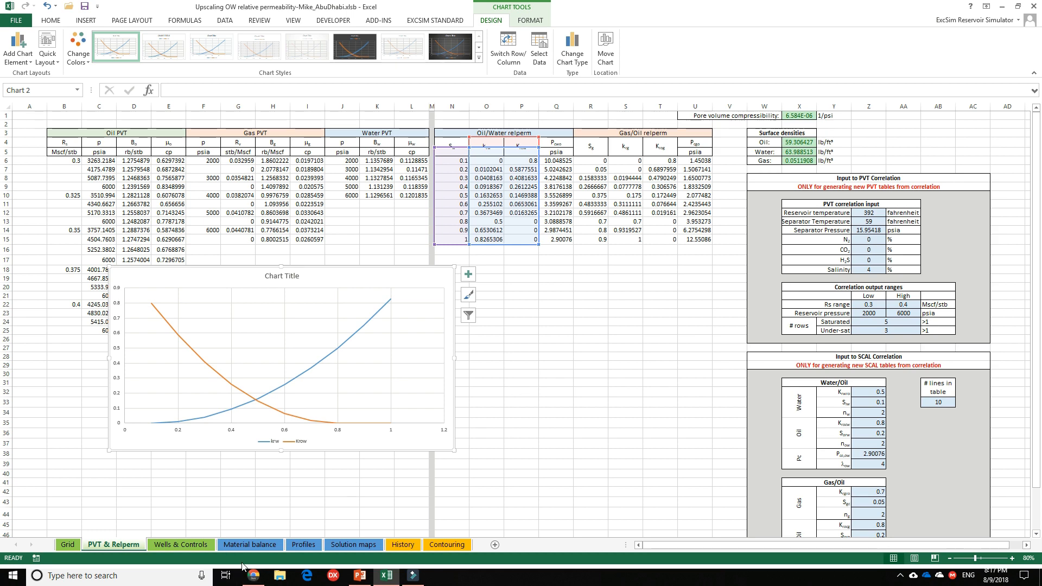
Run the simulation with the restored relative permeabilities while showing the Profiles sheet.
{"action": "left_click", "coordinate": [304, 544]}
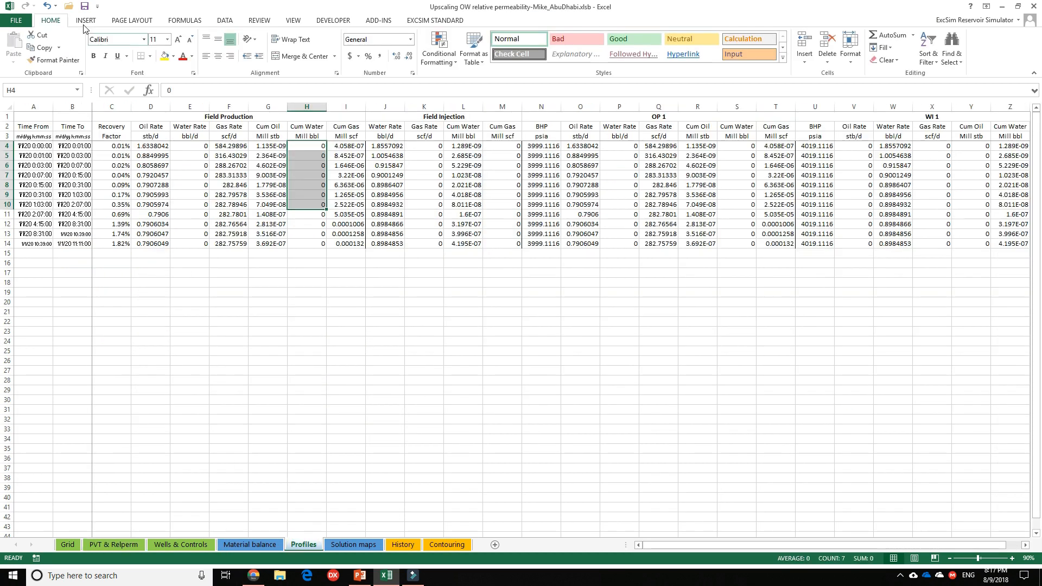
{"action": "left_click", "coordinate": [452, 21]}
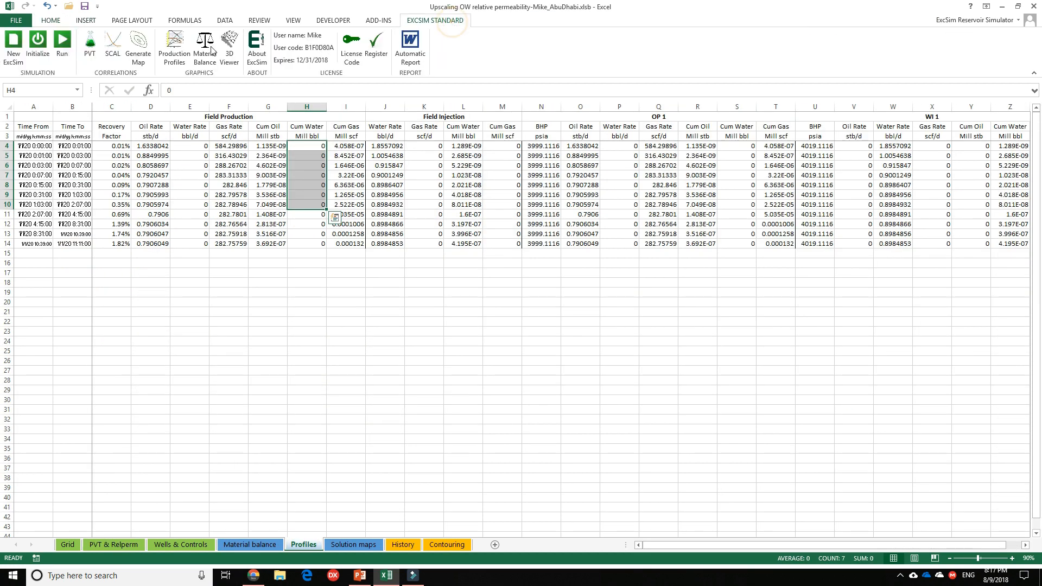
{"action": "left_click", "coordinate": [63, 44]}
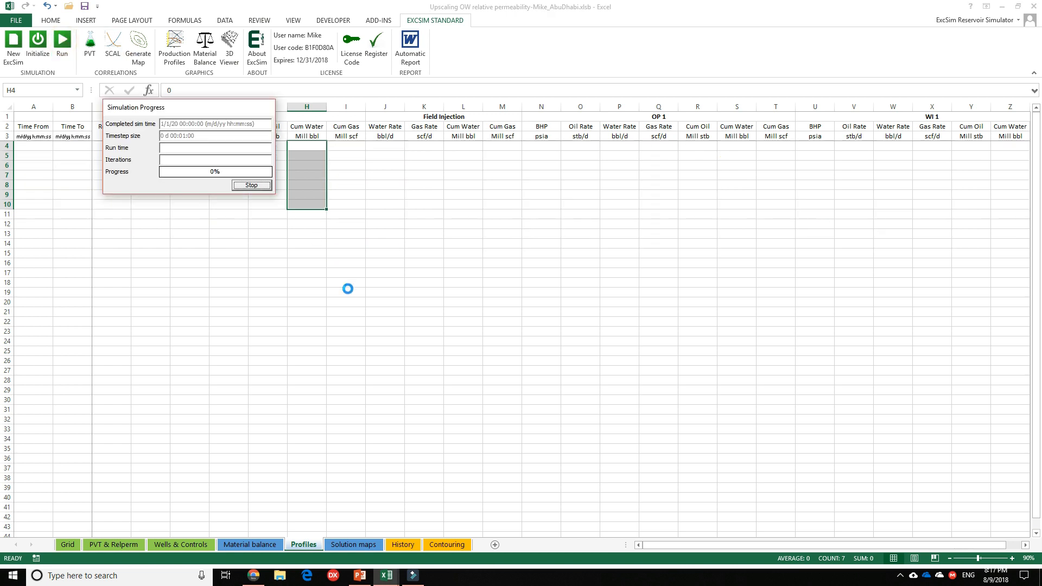
{"action": "left_click", "coordinate": [440, 157]}
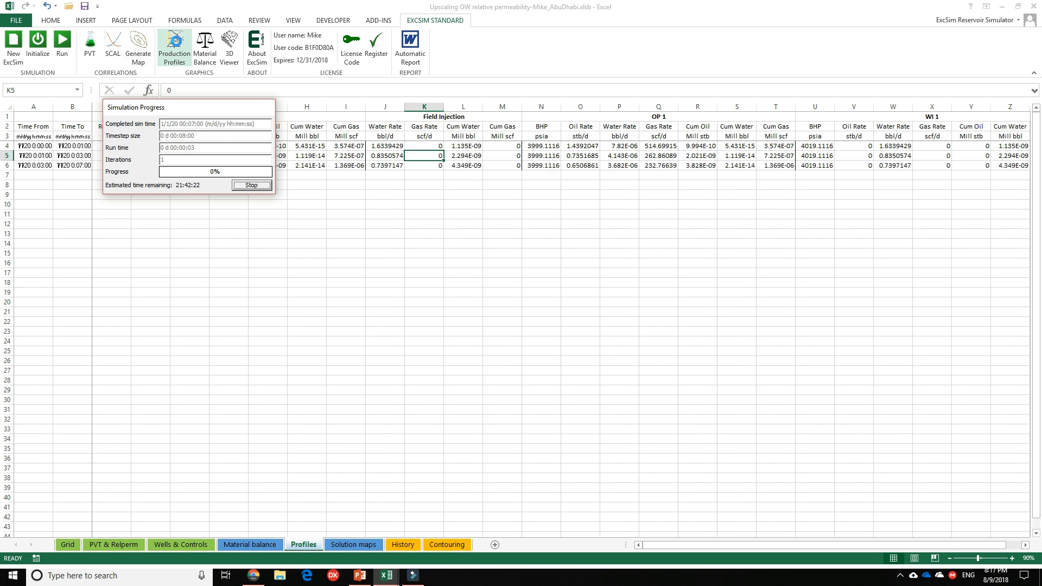
View the saturations in the 3D model viewer, turning the cross-section to face front and moving the window aside.
{"action": "left_click", "coordinate": [229, 41]}
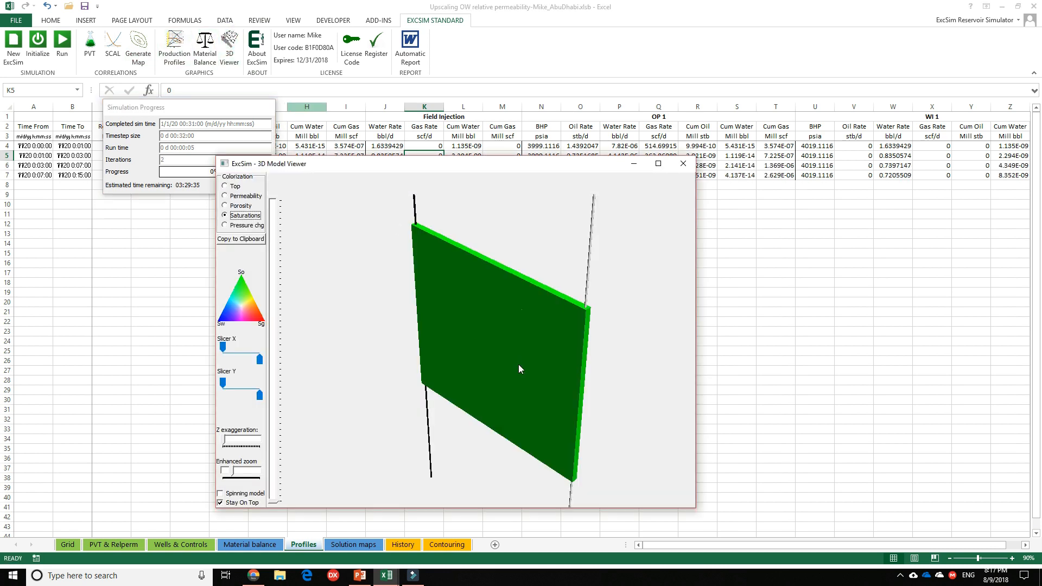
{"action": "left_click_drag", "start_coordinate": [518, 364], "coordinate": [447, 351]}
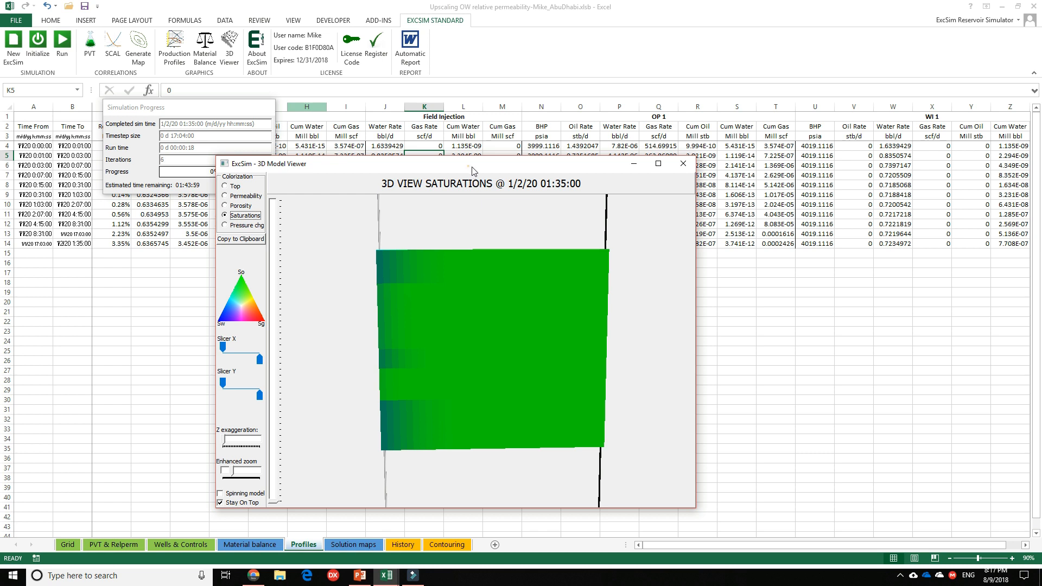
{"action": "left_click_drag", "start_coordinate": [471, 169], "coordinate": [763, 167]}
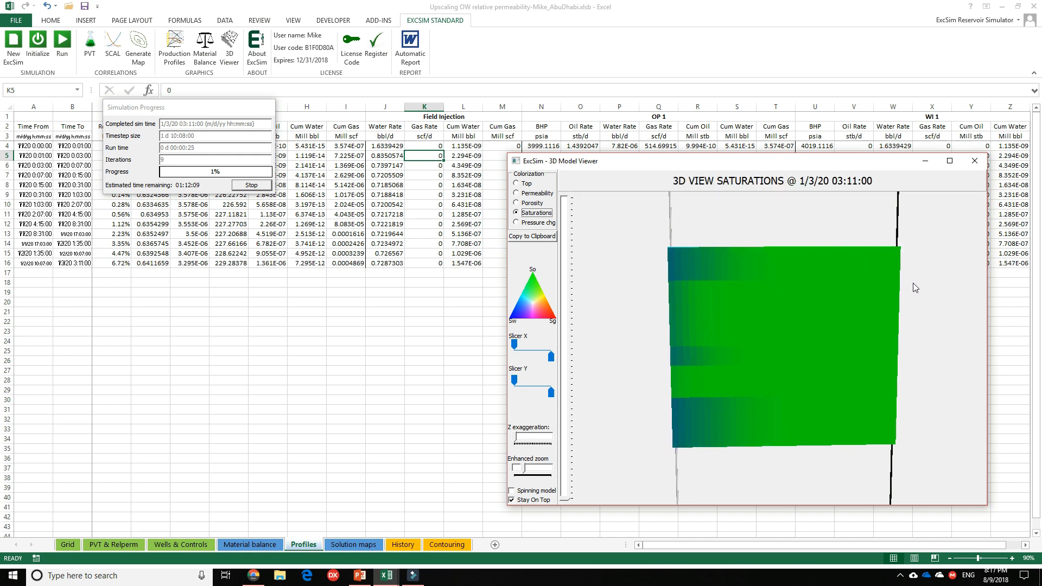
Plot Field Prod Oil Rate on the left axis, without Water Rate, and WCut on the right axis in the production profile plots.
{"action": "left_click", "coordinate": [174, 46]}
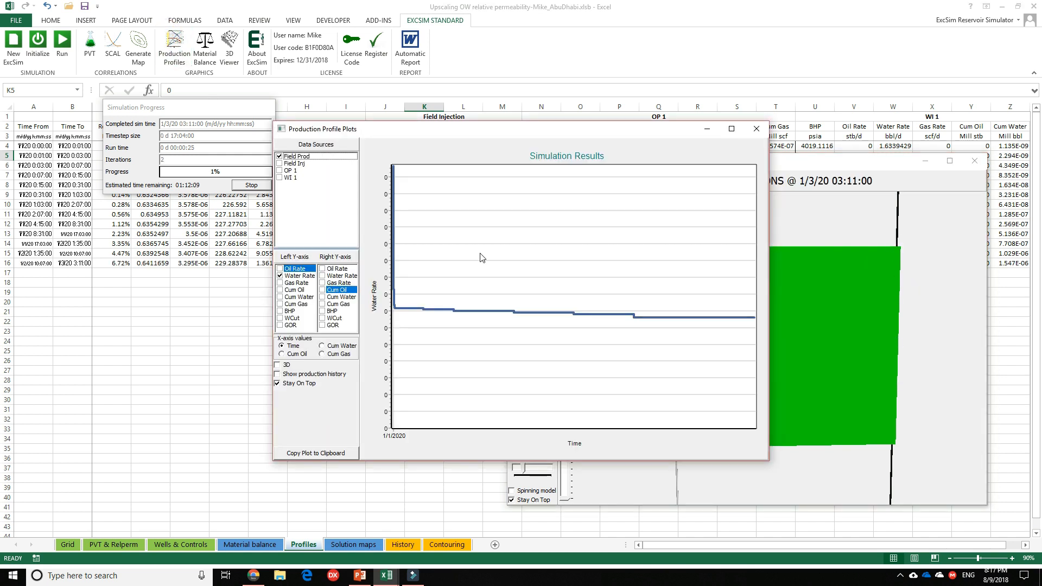
{"action": "left_click_drag", "start_coordinate": [508, 134], "coordinate": [242, 207]}
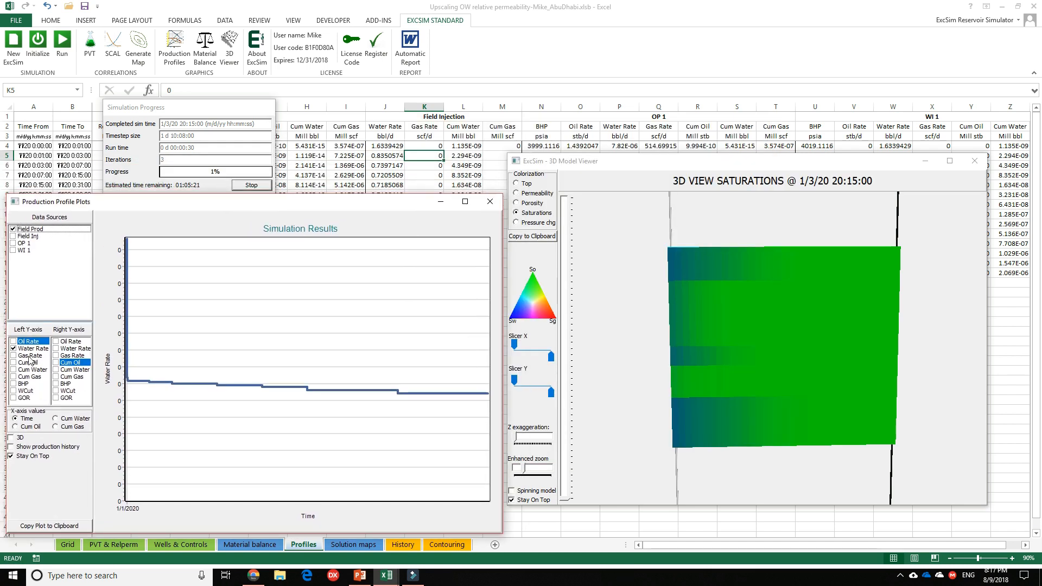
{"action": "left_click", "coordinate": [13, 341]}
{"action": "left_click", "coordinate": [13, 348]}
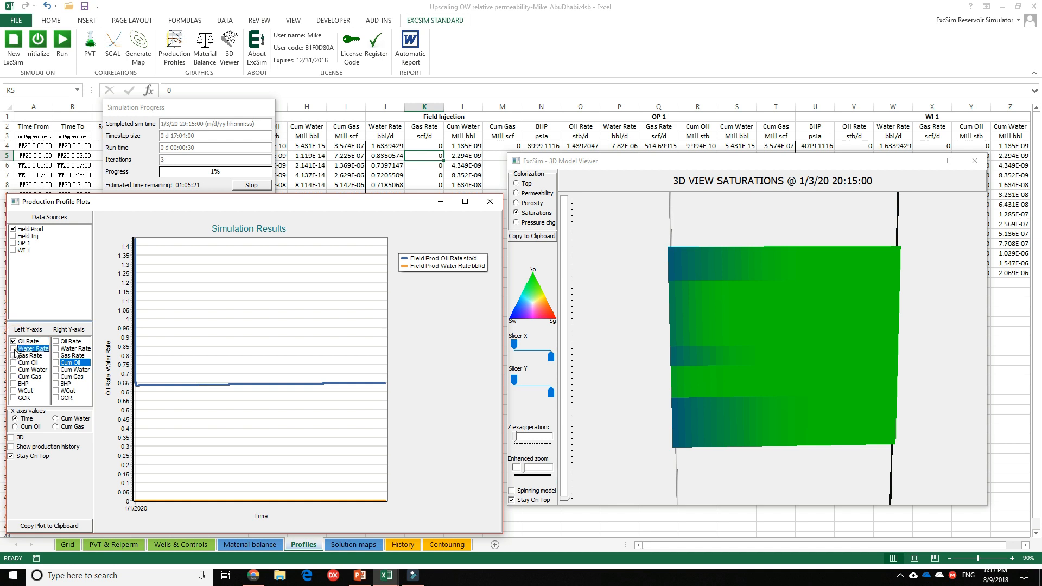
{"action": "left_click", "coordinate": [56, 391]}
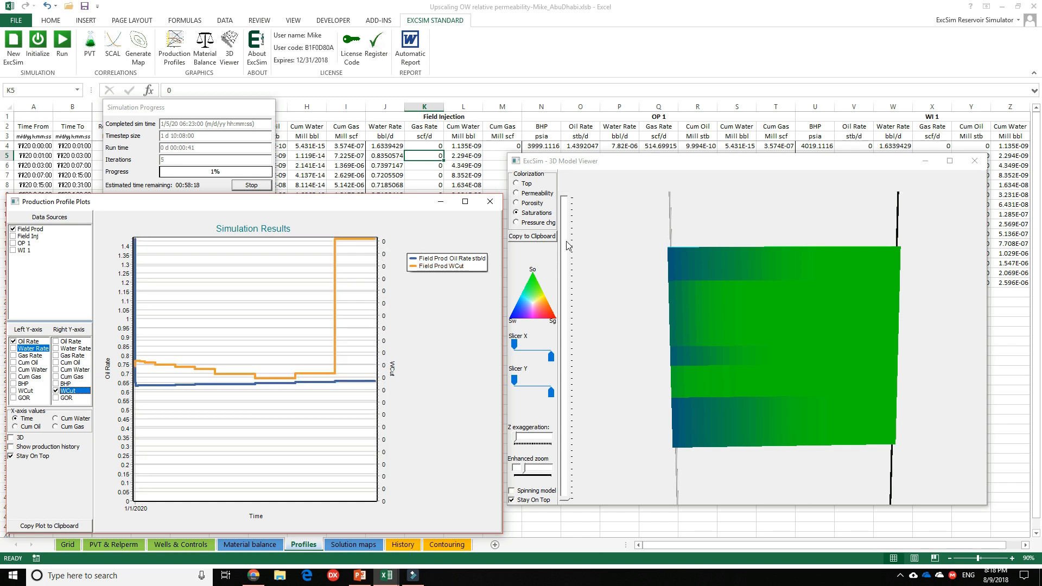
Let the simulation run to 1/1/21 and close the production profile plots and the 3D model viewer.
{"action": "left_click", "coordinate": [634, 162]}
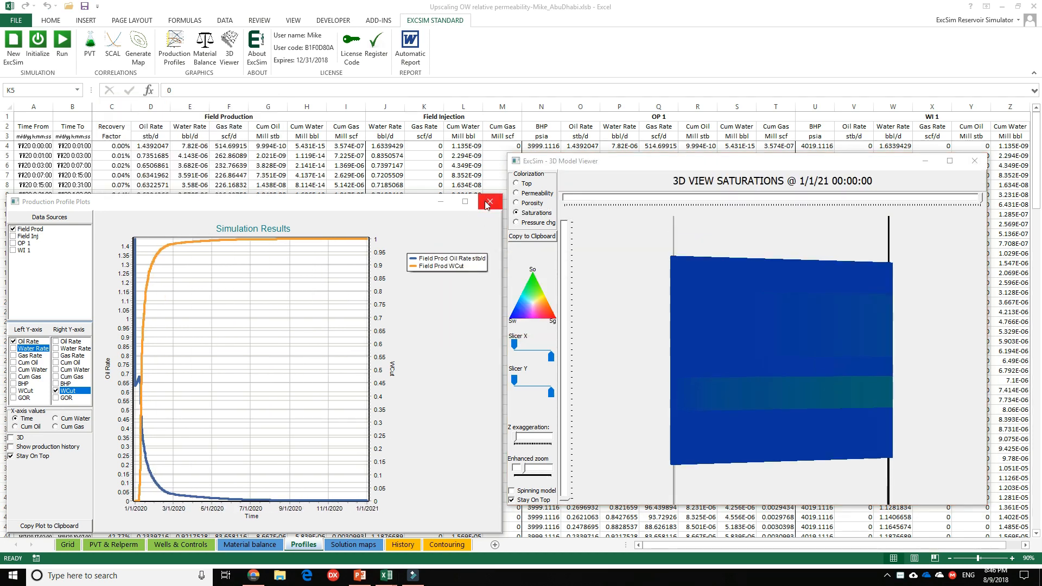
{"action": "left_click", "coordinate": [488, 203]}
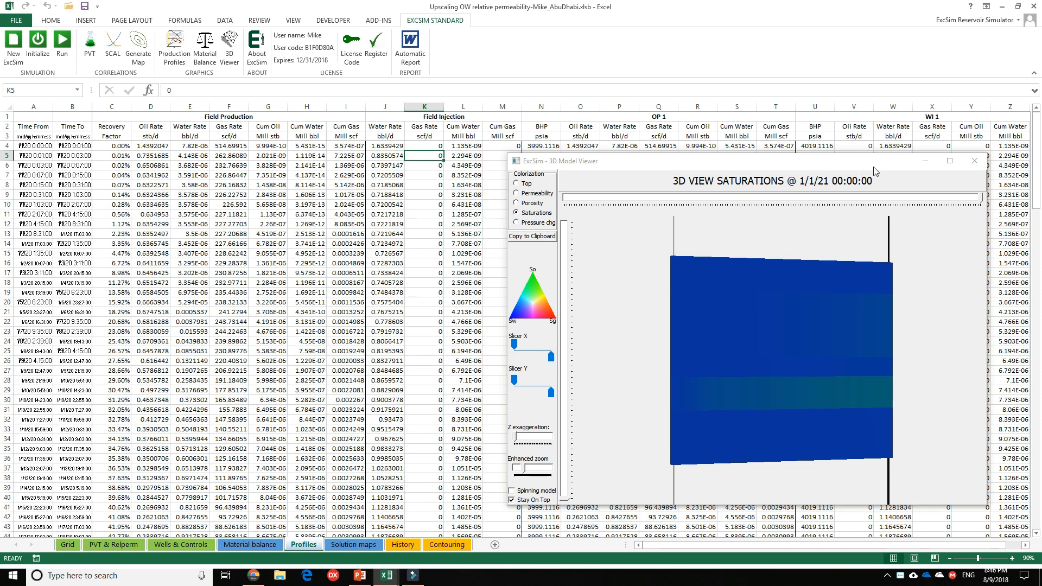
{"action": "left_click", "coordinate": [973, 162]}
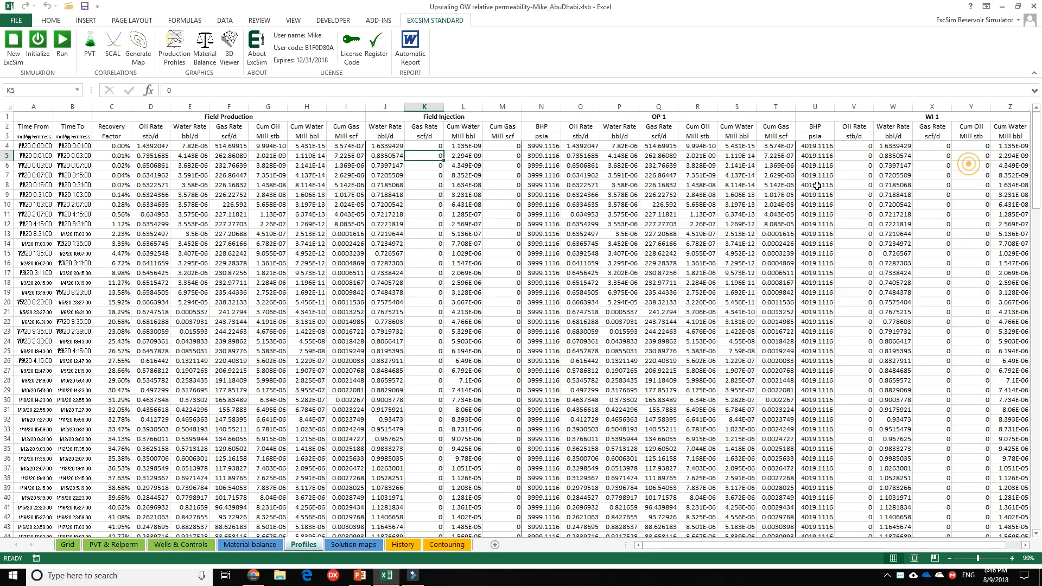
Enter the column headers Sw, Krw and Krow in cells X2 to Z2 of the Material balance sheet.
{"action": "left_click", "coordinate": [253, 543]}
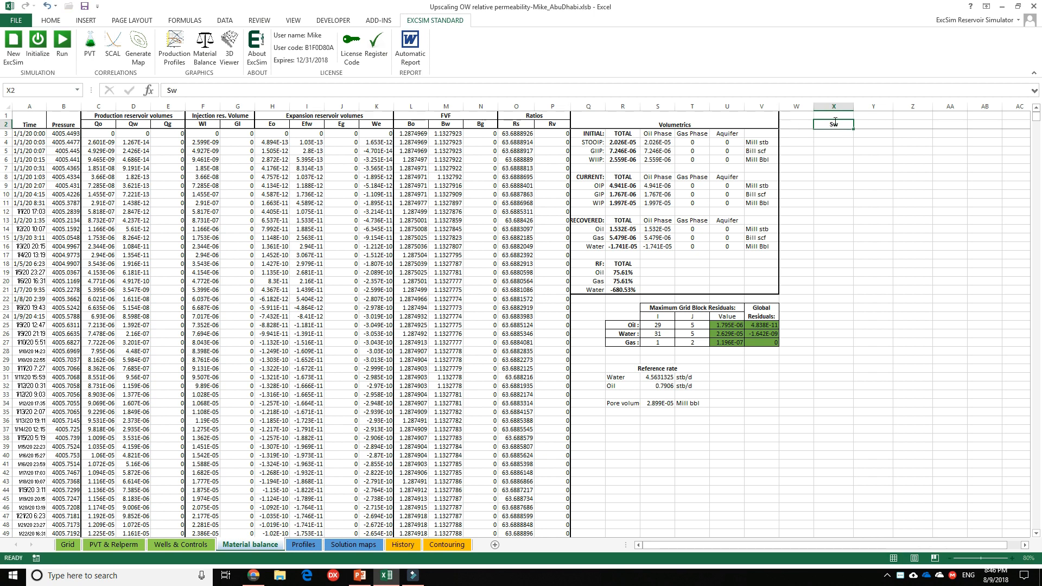
{"action": "key", "text": "Right"}
{"action": "type", "text": "K"}
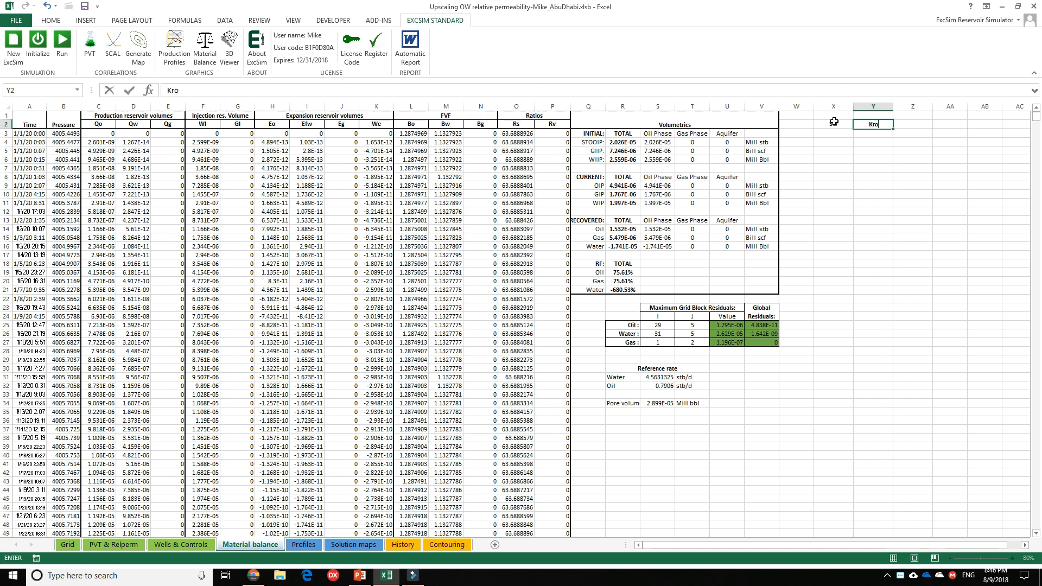
{"action": "key", "text": "Tab"}
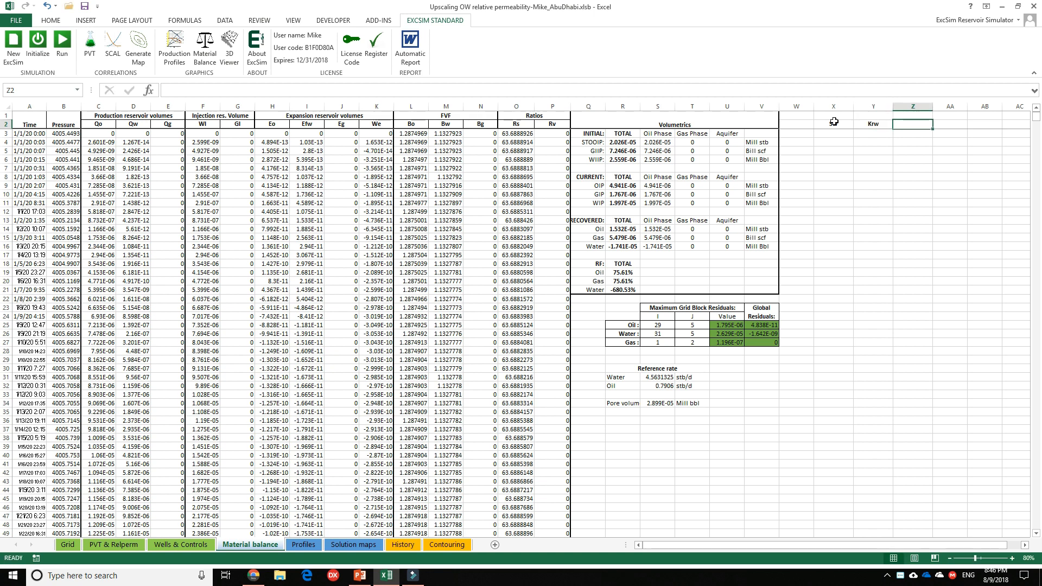
{"action": "type", "text": "Krow"}
{"action": "key", "text": "Return"}
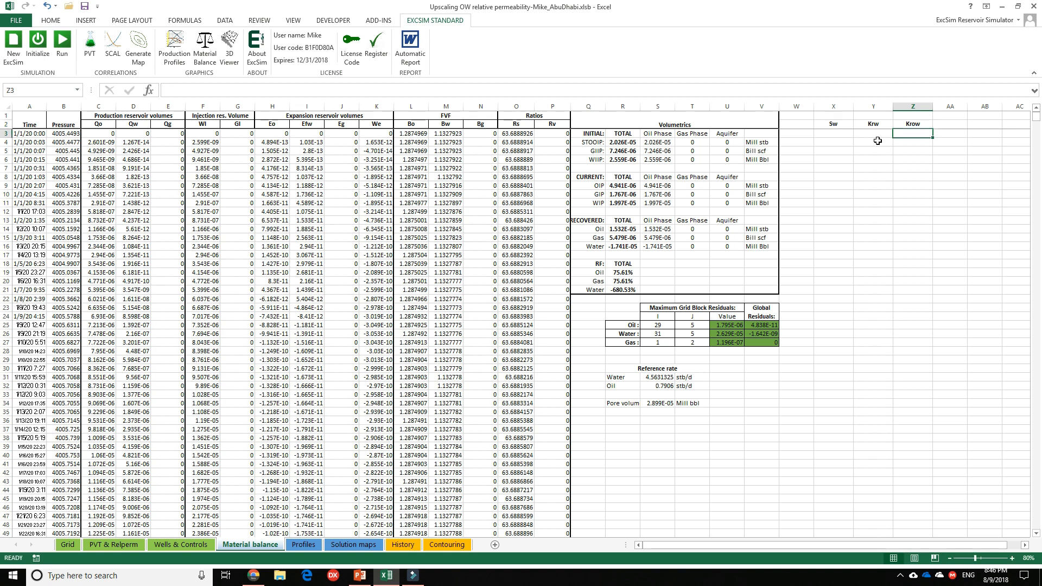
Enter =$R$6+Profiles!L4-Profiles!H4 in X3, adding cumulative injected water to WIIP and subtracting cumulative produced water.
{"action": "left_click", "coordinate": [835, 134]}
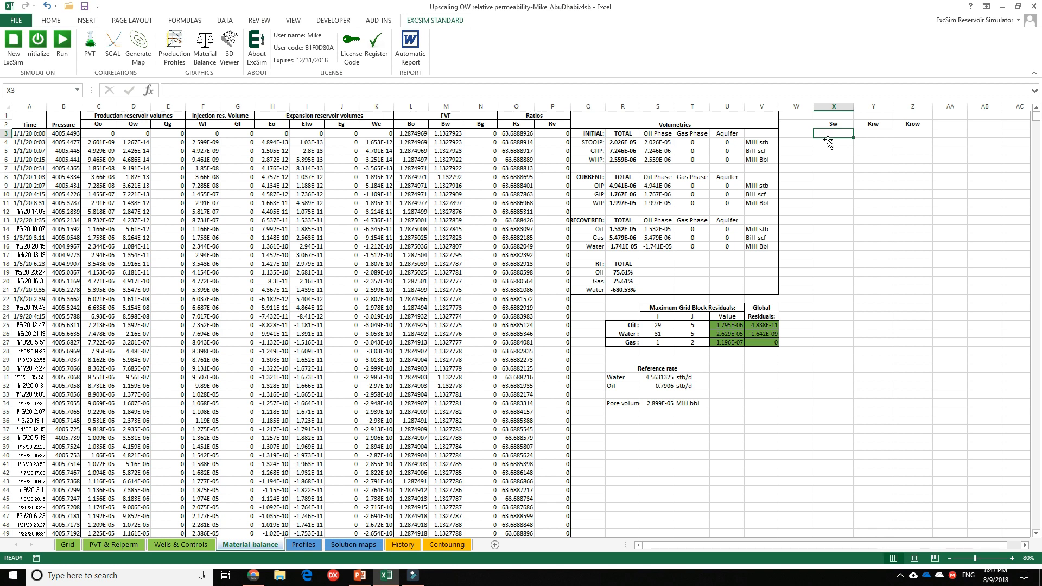
{"action": "type", "text": "="}
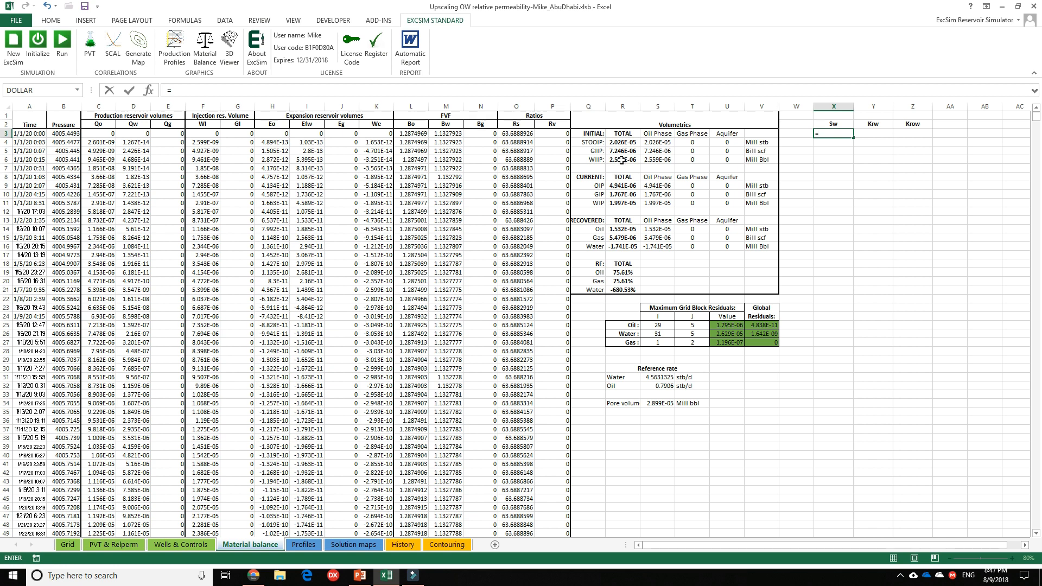
{"action": "left_click", "coordinate": [622, 160]}
{"action": "key", "text": "F4"}
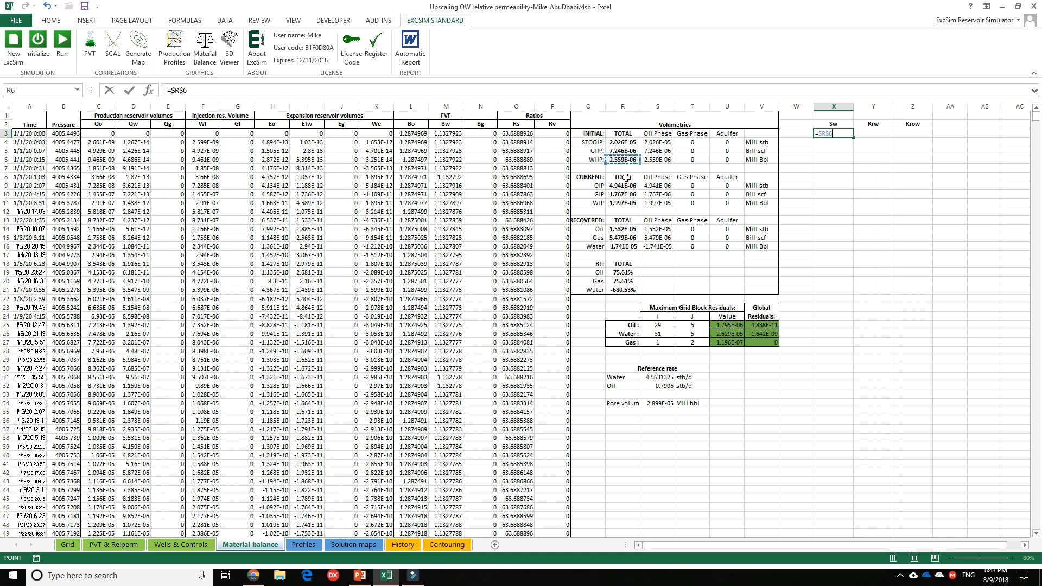
{"action": "type", "text": "+"}
{"action": "left_click", "coordinate": [304, 545]}
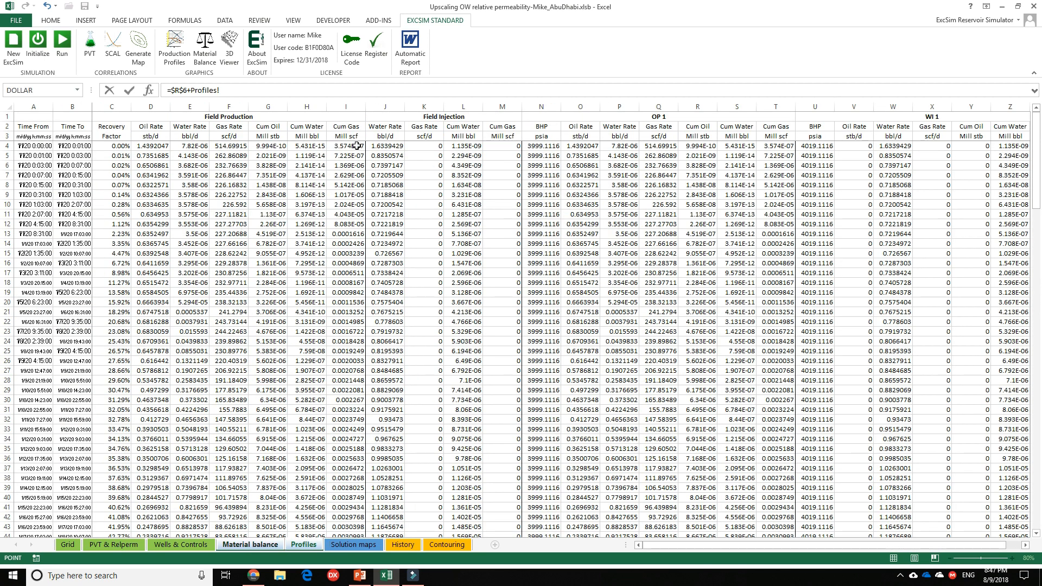
{"action": "left_click", "coordinate": [459, 147]}
{"action": "type", "text": "-"}
{"action": "left_click", "coordinate": [296, 147]}
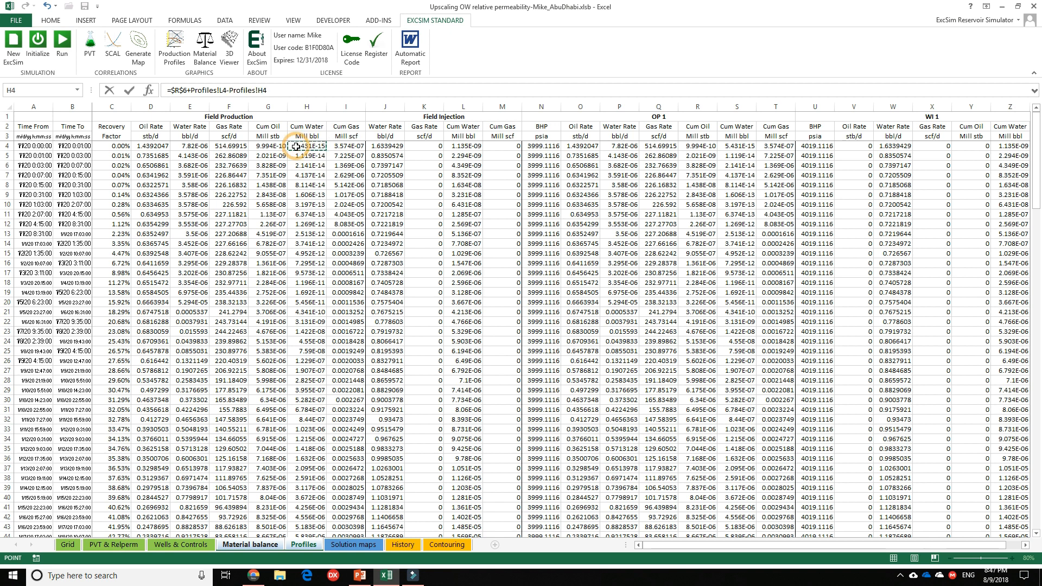
{"action": "key", "text": "Return"}
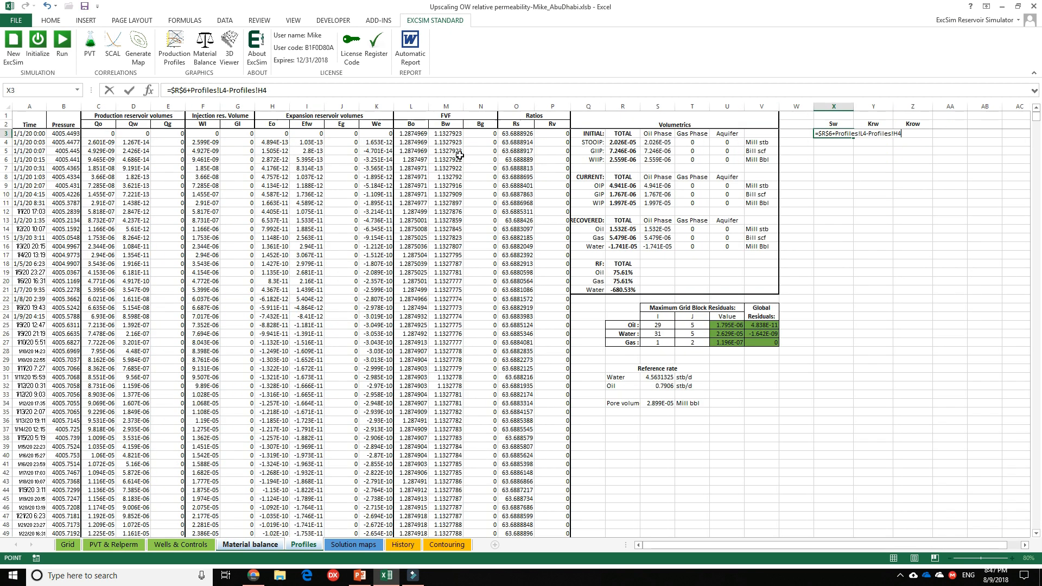
Convert the X3 formula to water saturation using Bw and pore volume: =($R$6+Profiles!L4-Profiles!H4)*M3/$S$34.
{"action": "left_click", "coordinate": [834, 133]}
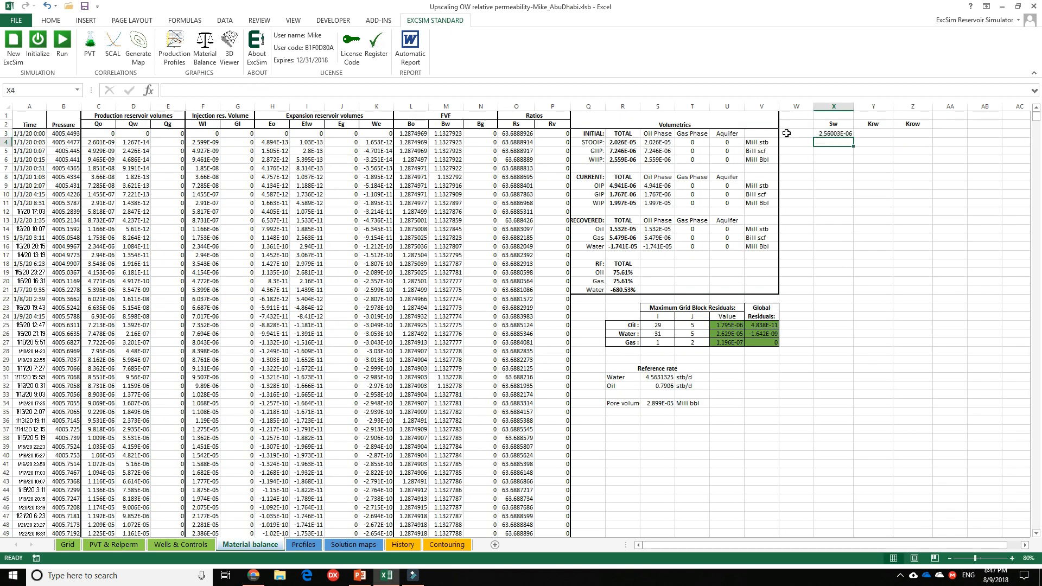
{"action": "left_click", "coordinate": [170, 91]}
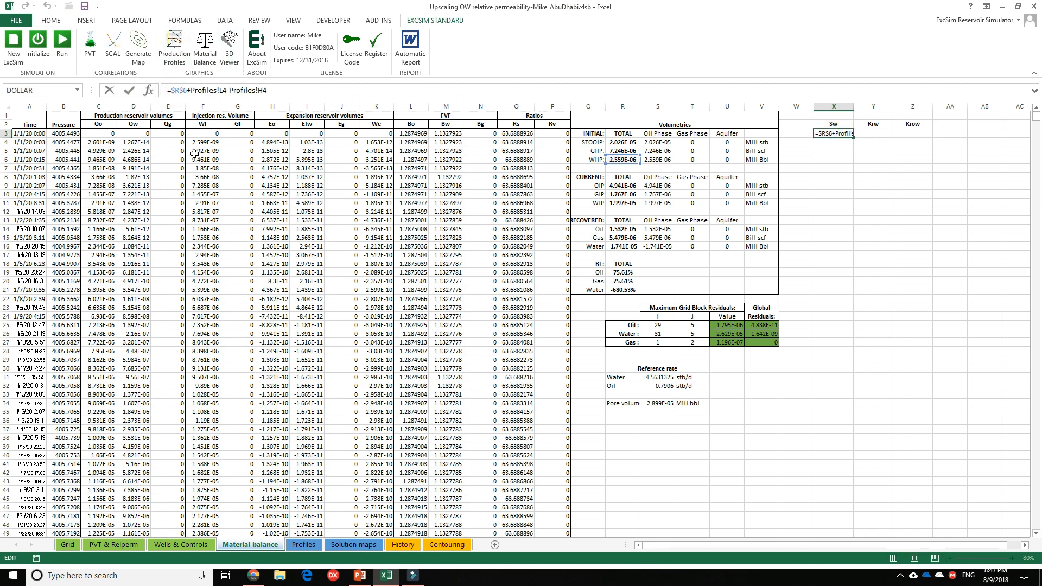
{"action": "type", "text": "("}
{"action": "key", "text": "End"}
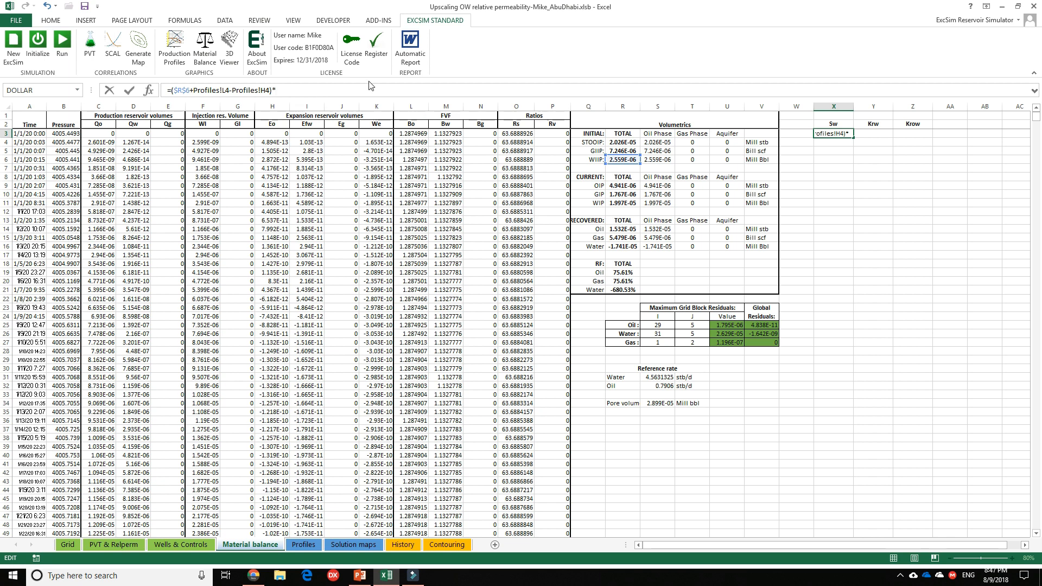
{"action": "left_click", "coordinate": [441, 135]}
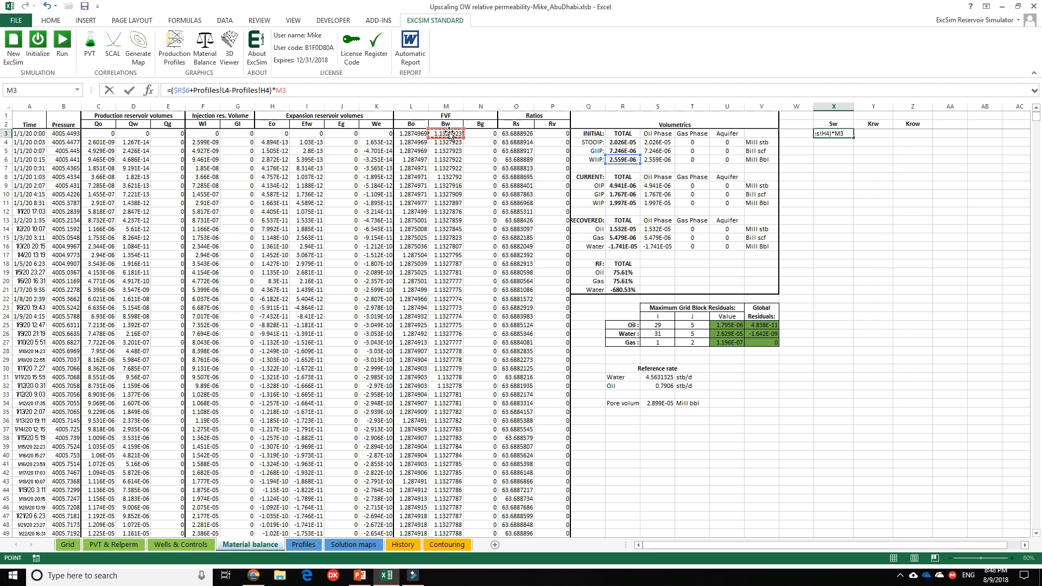
{"action": "type", "text": "/"}
{"action": "left_click", "coordinate": [656, 404]}
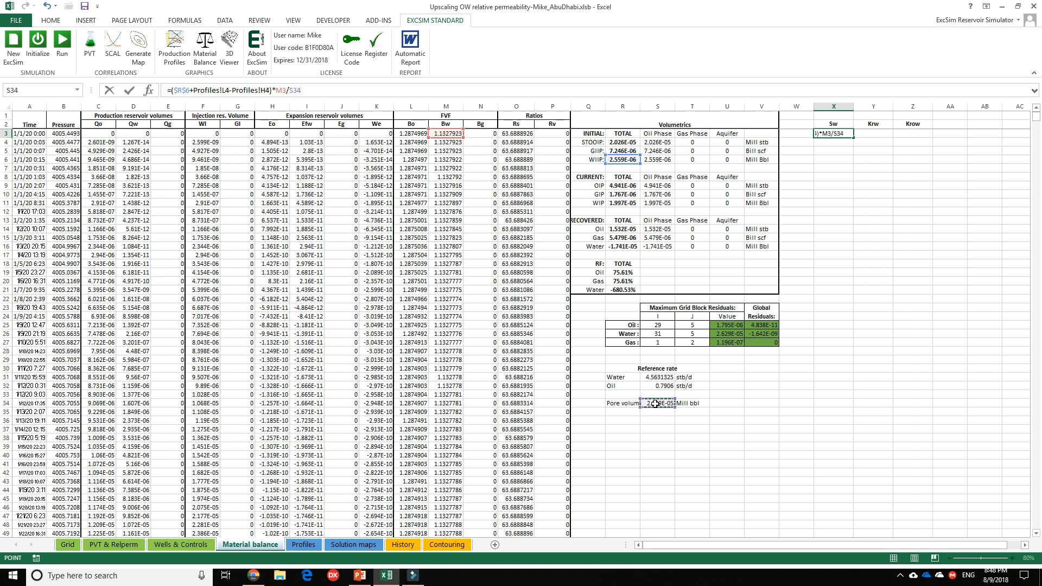
{"action": "key", "text": "F4"}
{"action": "key", "text": "Return"}
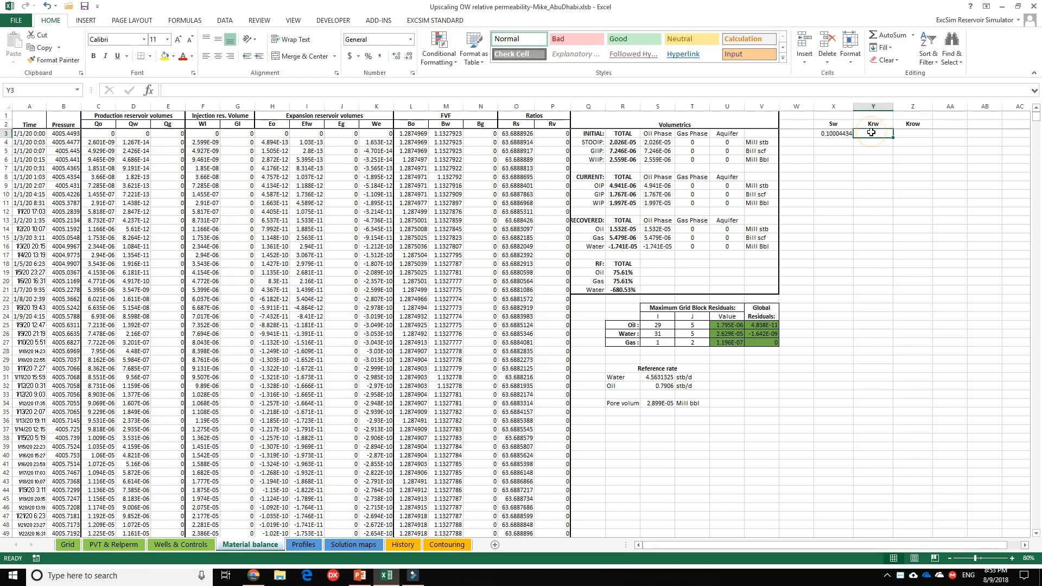
Calculate Krw in Y3 by dividing the field water rate Profiles!E4 by the absolute water reference rate $S$31.
{"action": "left_click", "coordinate": [871, 133]}
{"action": "type", "text": "="}
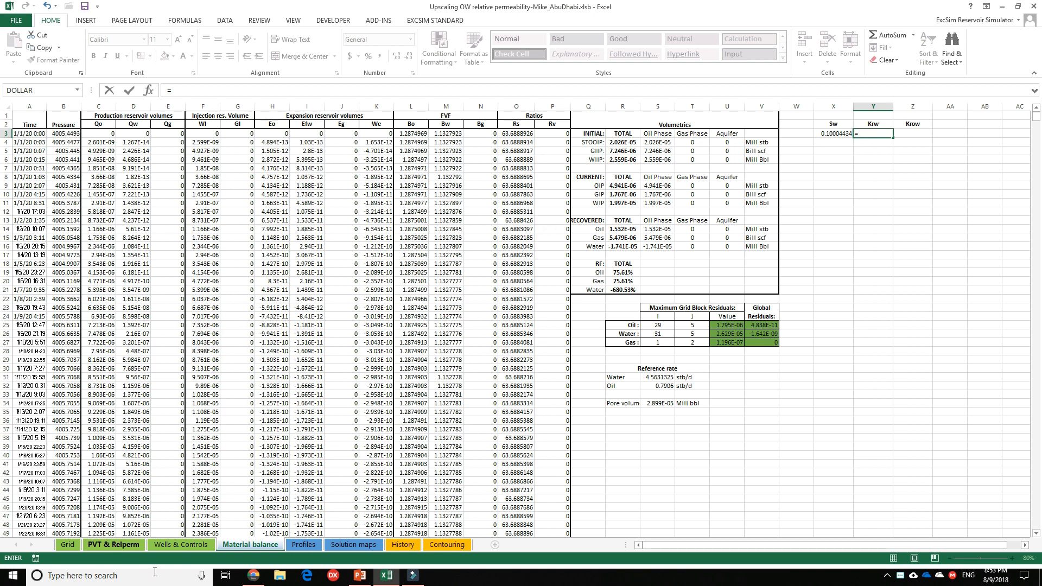
{"action": "left_click", "coordinate": [310, 545]}
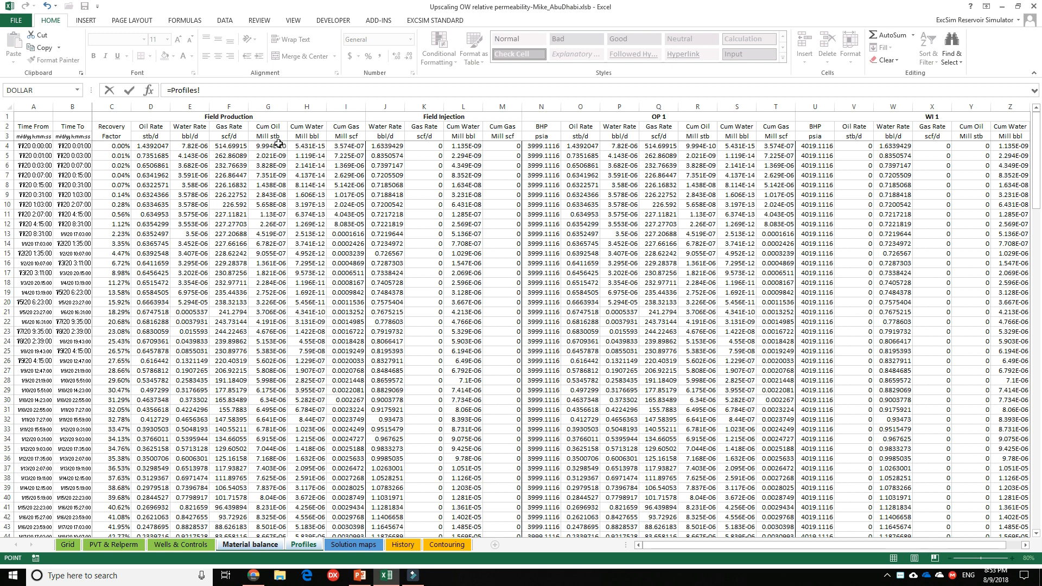
{"action": "left_click", "coordinate": [199, 146]}
{"action": "type", "text": "/"}
{"action": "left_click", "coordinate": [255, 546]}
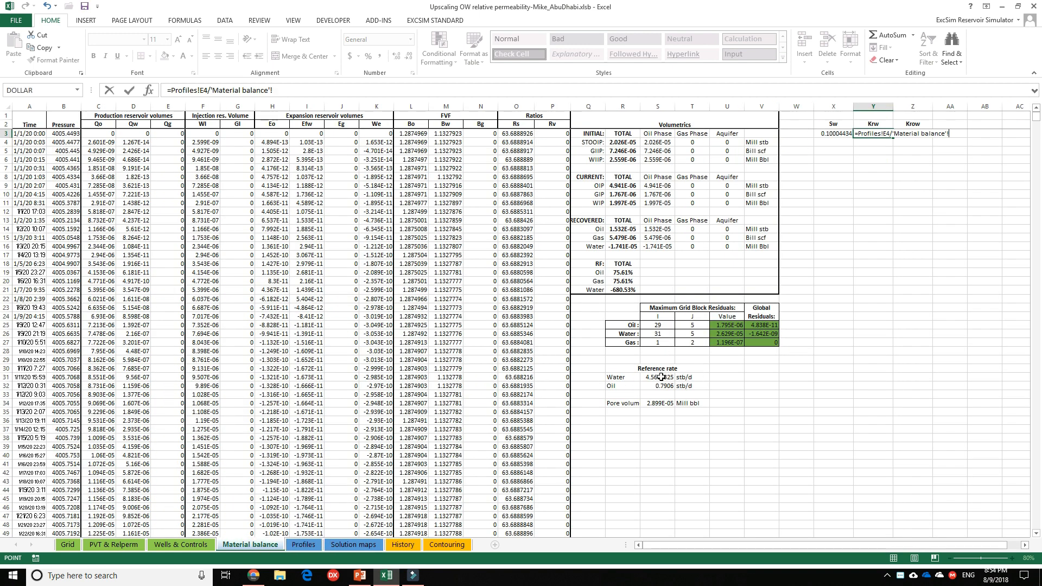
{"action": "left_click", "coordinate": [660, 377]}
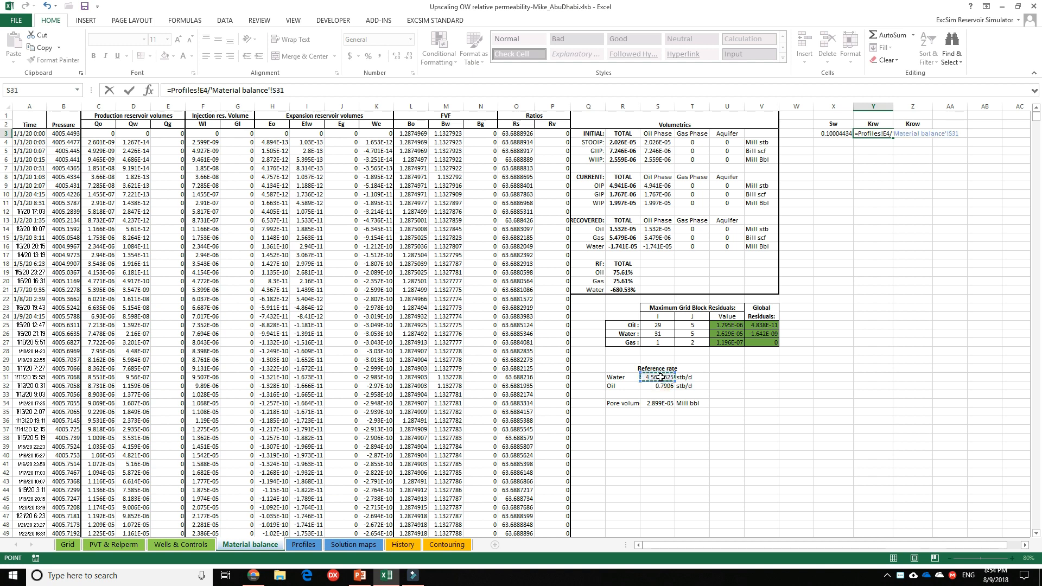
{"action": "key", "text": "F4"}
{"action": "key", "text": "Return"}
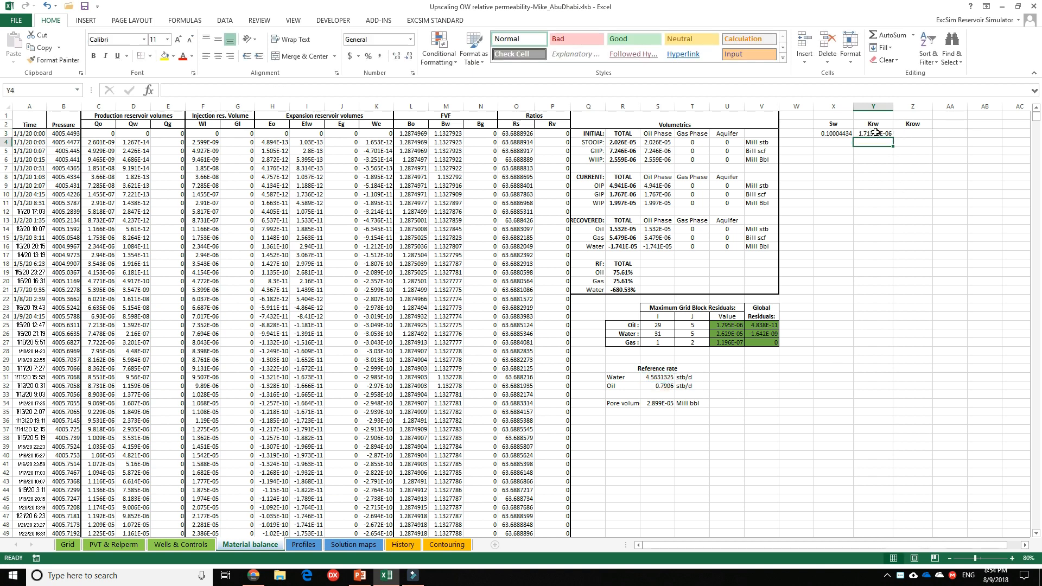
Calculate Krow in Z3 by dividing the field oil rate Profiles!D4 by the absolute oil reference rate $S$32.
{"action": "left_click", "coordinate": [910, 132]}
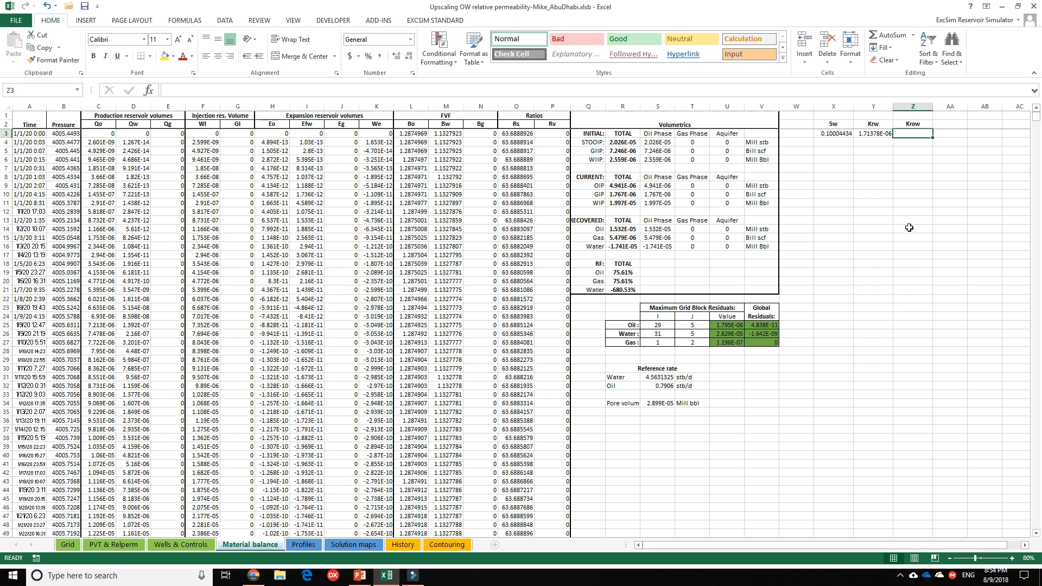
{"action": "type", "text": "="}
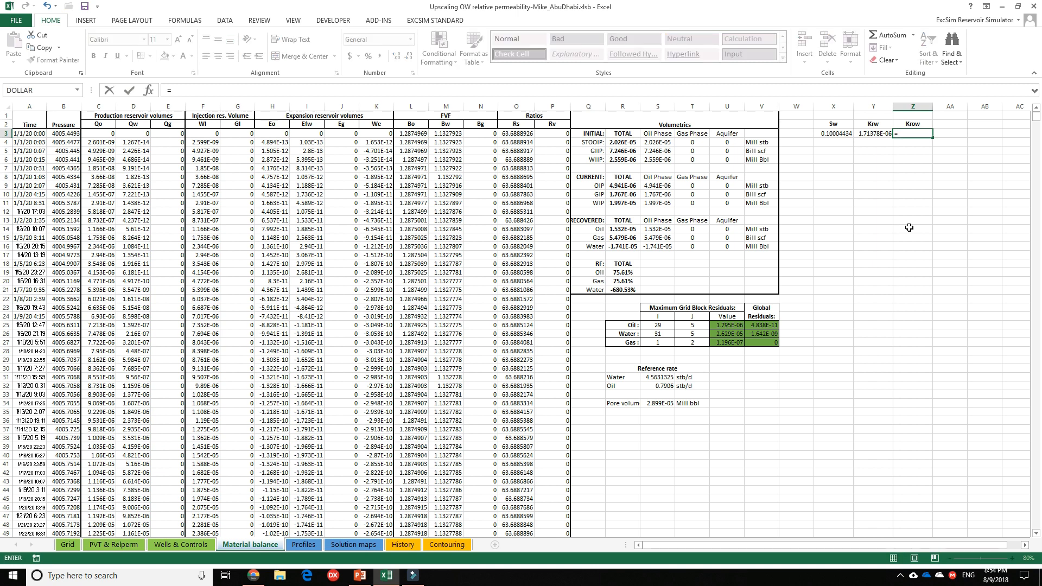
{"action": "left_click", "coordinate": [303, 544]}
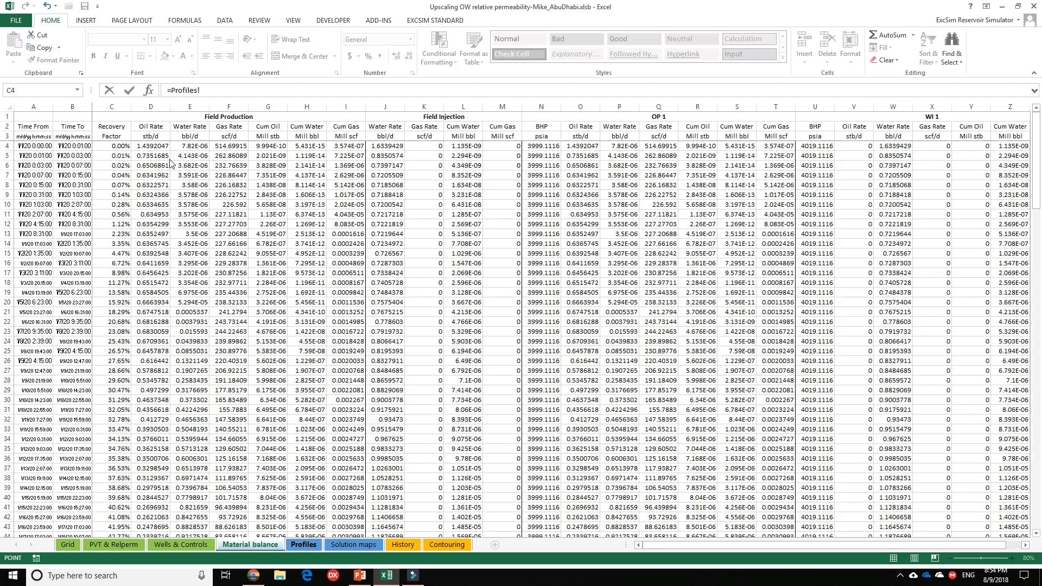
{"action": "left_click", "coordinate": [148, 147]}
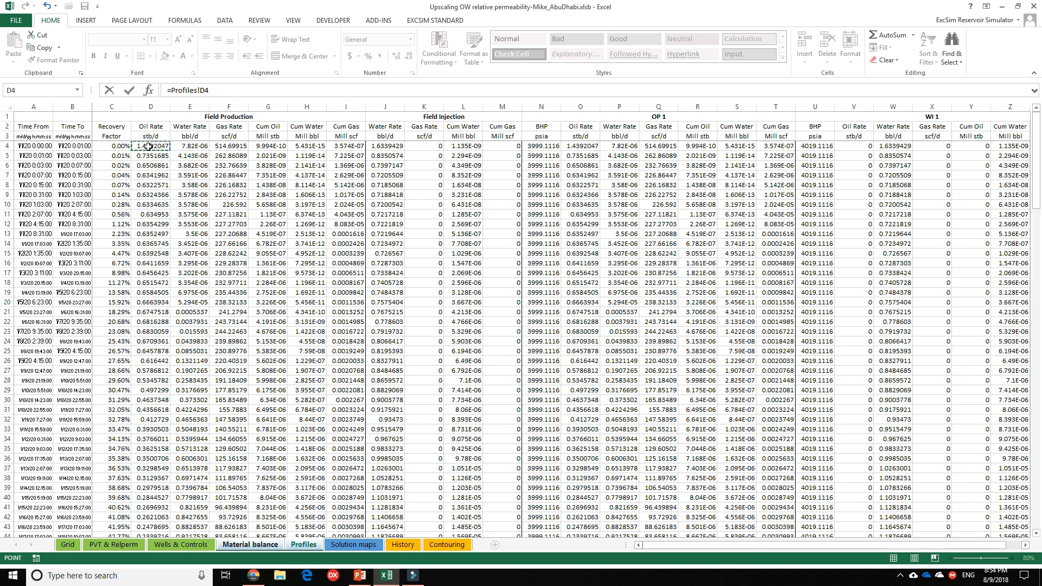
{"action": "type", "text": "/"}
{"action": "left_click", "coordinate": [261, 547]}
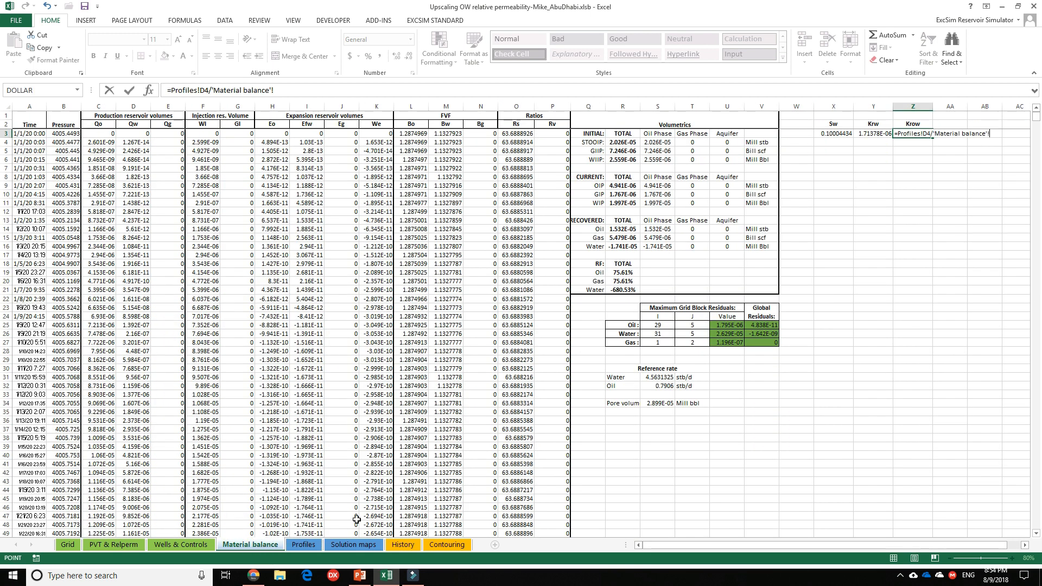
{"action": "left_click", "coordinate": [658, 386]}
{"action": "key", "text": "F4"}
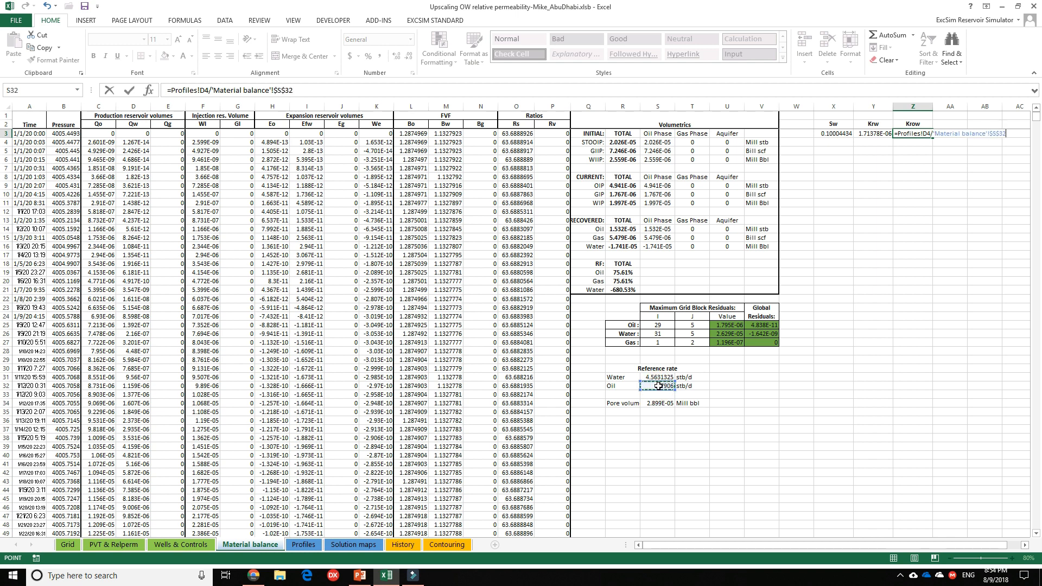
{"action": "key", "text": "Return"}
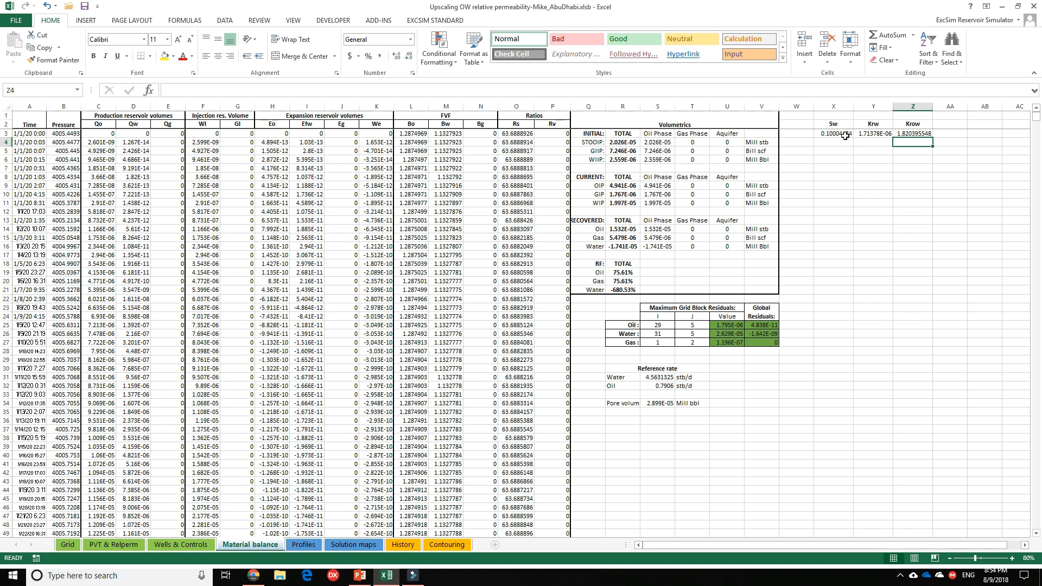
Fill the Sw, Krw and Krow formulas from X3:Z3 down to row 173, the 1/1/21 time step.
{"action": "left_click_drag", "start_coordinate": [835, 134], "coordinate": [917, 125]}
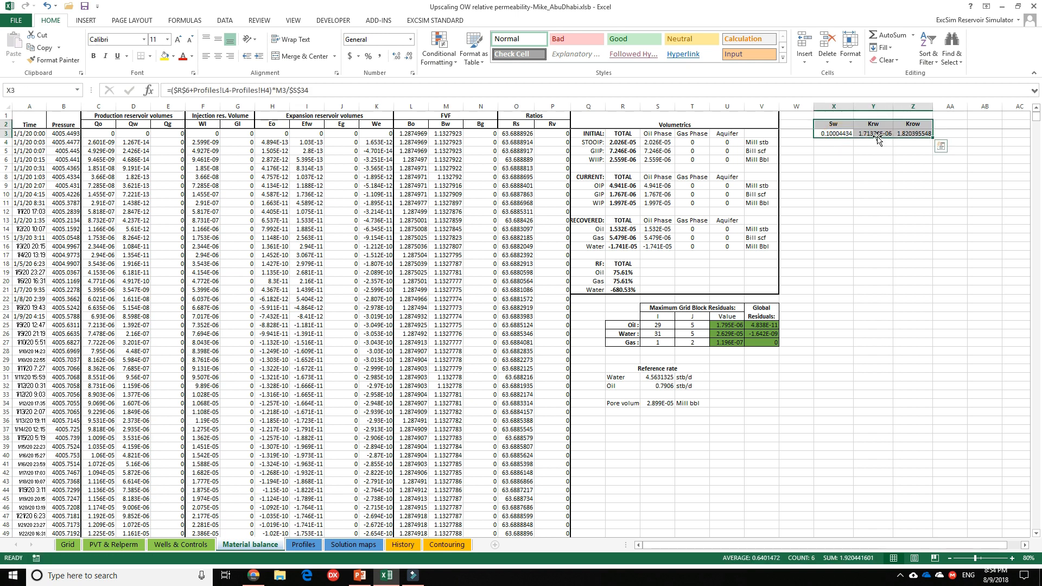
{"action": "left_click", "coordinate": [916, 132]}
{"action": "left_click_drag", "start_coordinate": [828, 131], "coordinate": [924, 380]}
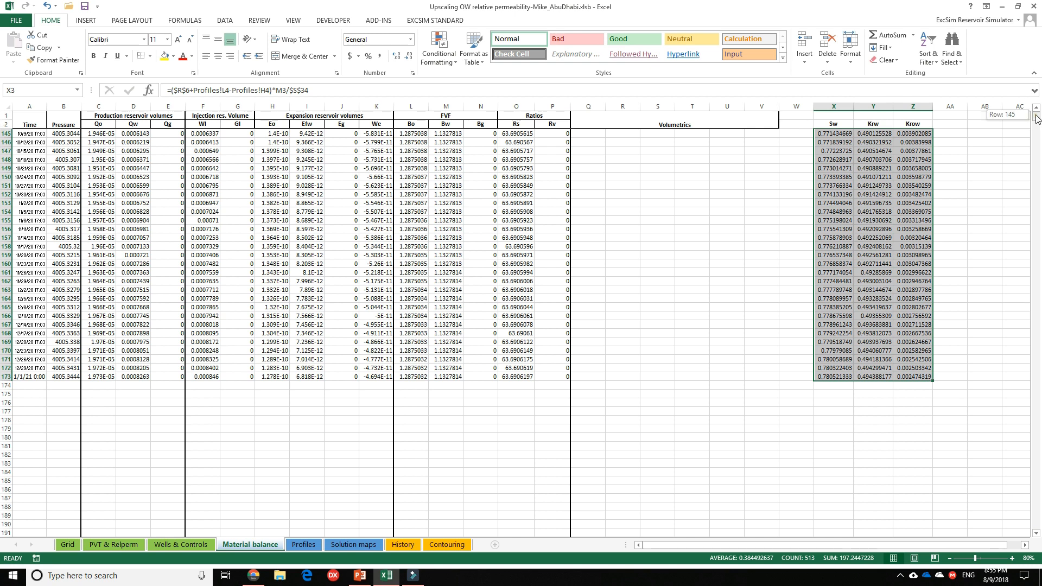
Insert a scatter chart with straight lines plotting Krw and Krow against Sw from X3:Z173.
{"action": "left_click_drag", "start_coordinate": [1036, 119], "coordinate": [1036, 110]}
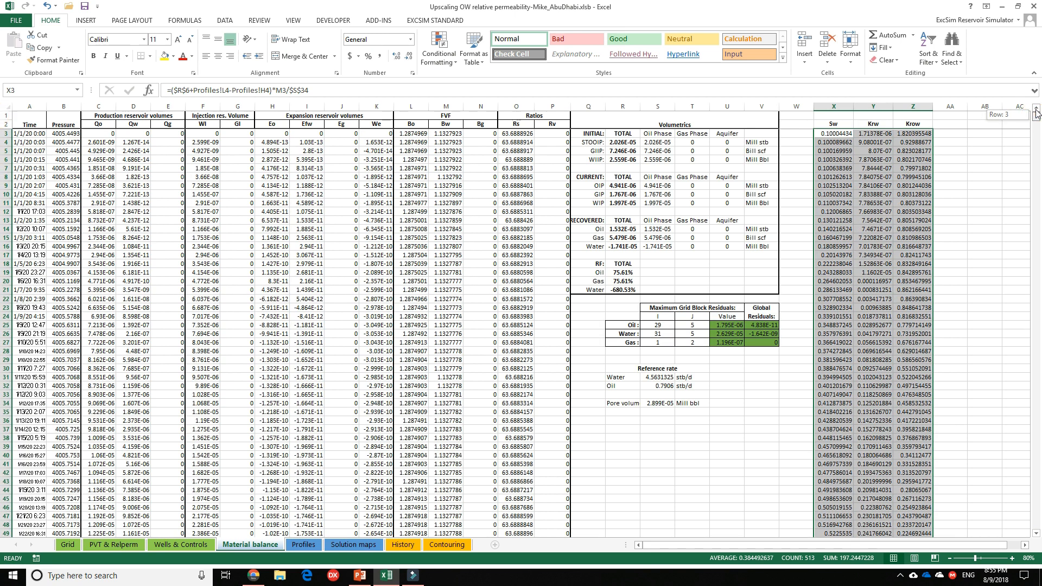
{"action": "left_click", "coordinate": [87, 20]}
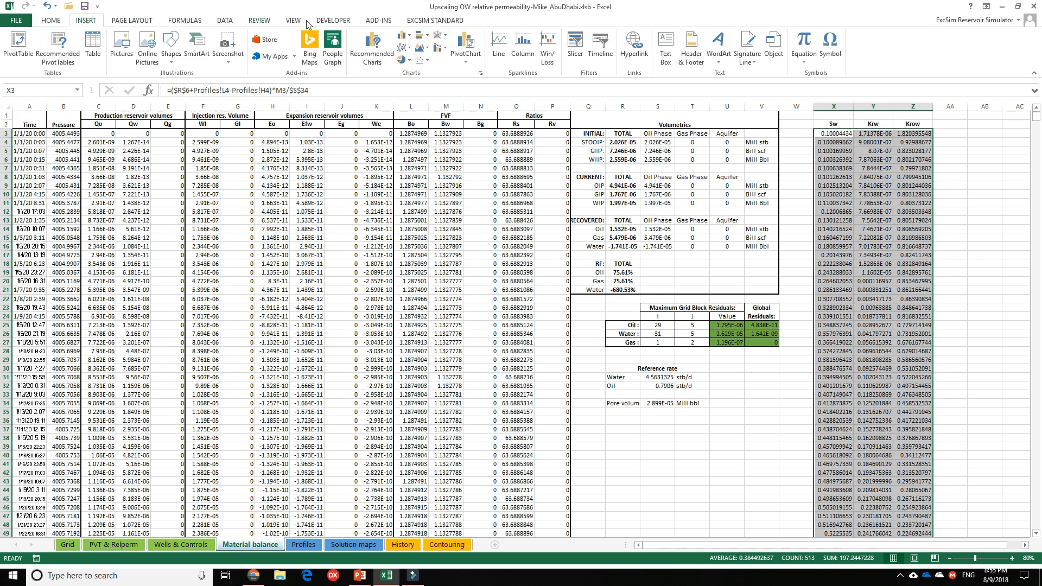
{"action": "left_click", "coordinate": [429, 61]}
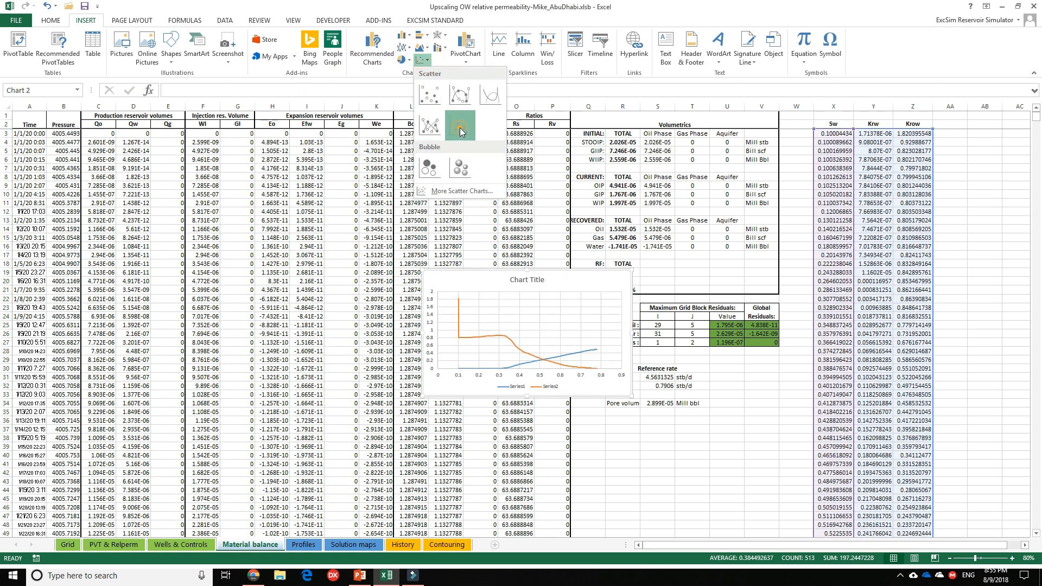
{"action": "left_click", "coordinate": [461, 128]}
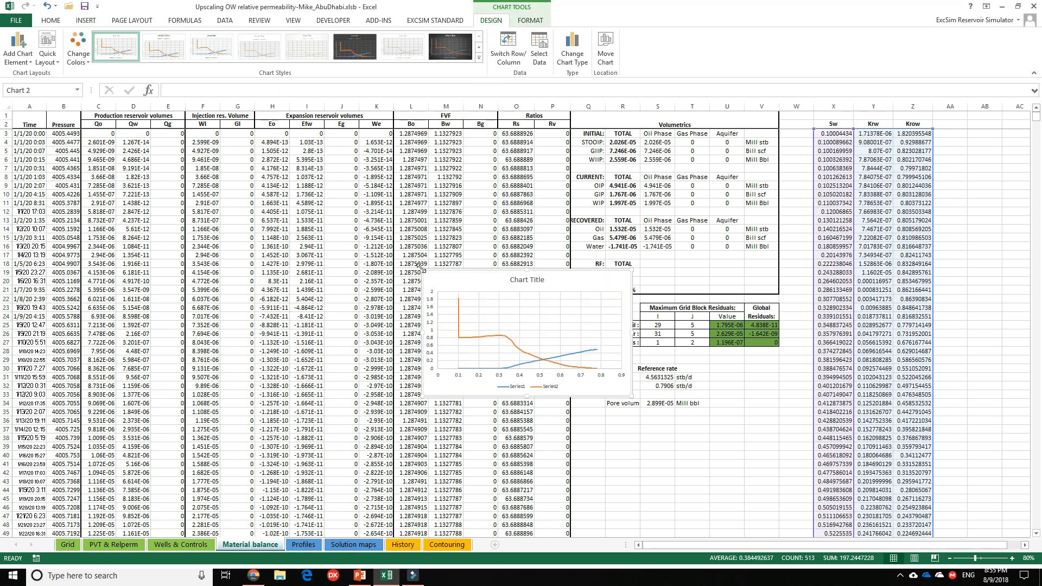
Enlarge the relative permeability chart to span about columns E to U and rows 4 to 39, and check each curve's source series.
{"action": "left_click_drag", "start_coordinate": [421, 270], "coordinate": [165, 143]}
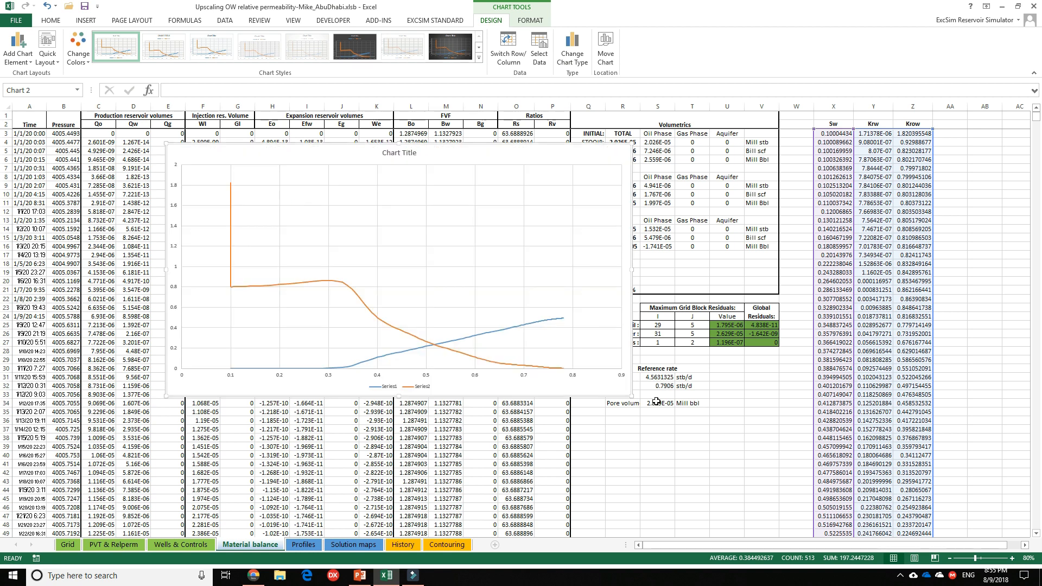
{"action": "left_click_drag", "start_coordinate": [630, 395], "coordinate": [727, 449]}
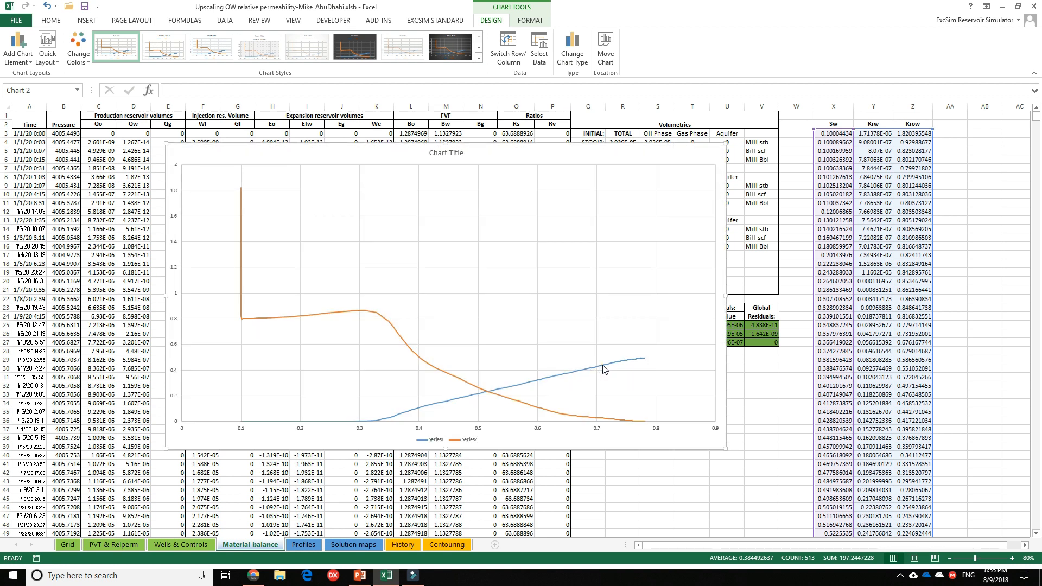
{"action": "left_click", "coordinate": [604, 368]}
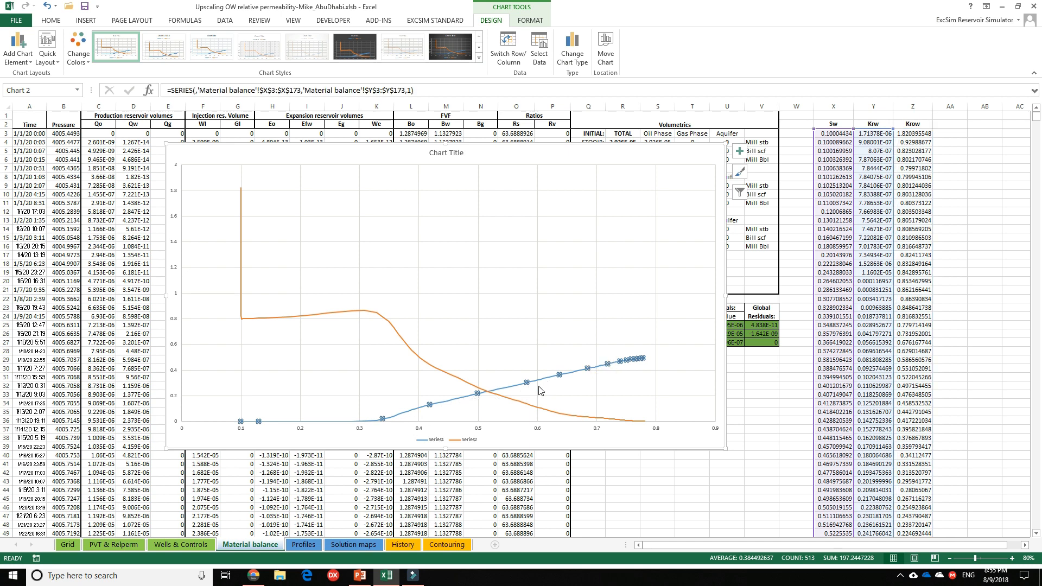
{"action": "left_click", "coordinate": [415, 356]}
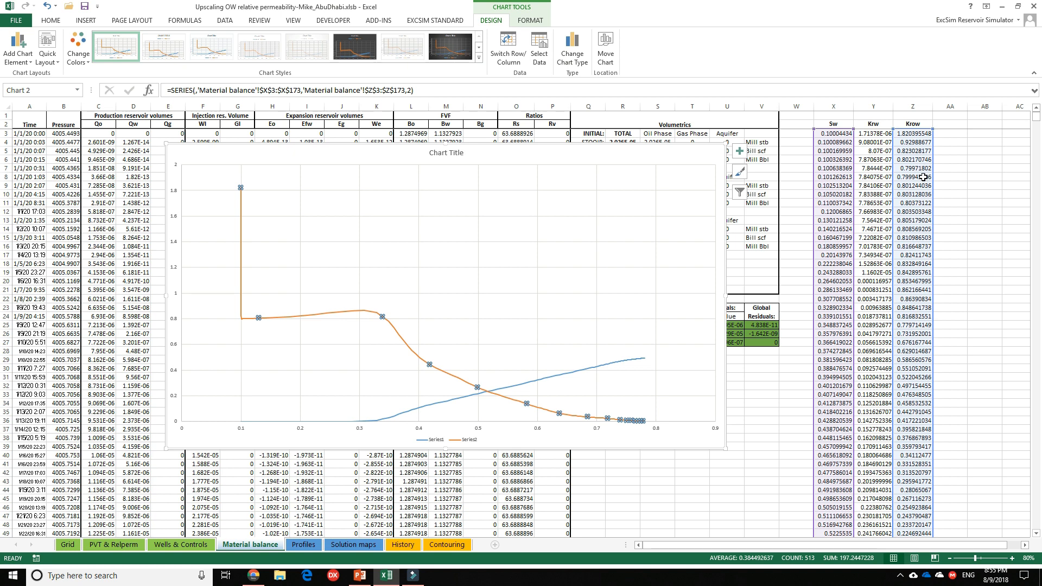
Shrink the chart's source range to start at row 7, leaving out the first four time steps.
{"action": "key", "text": "Escape"}
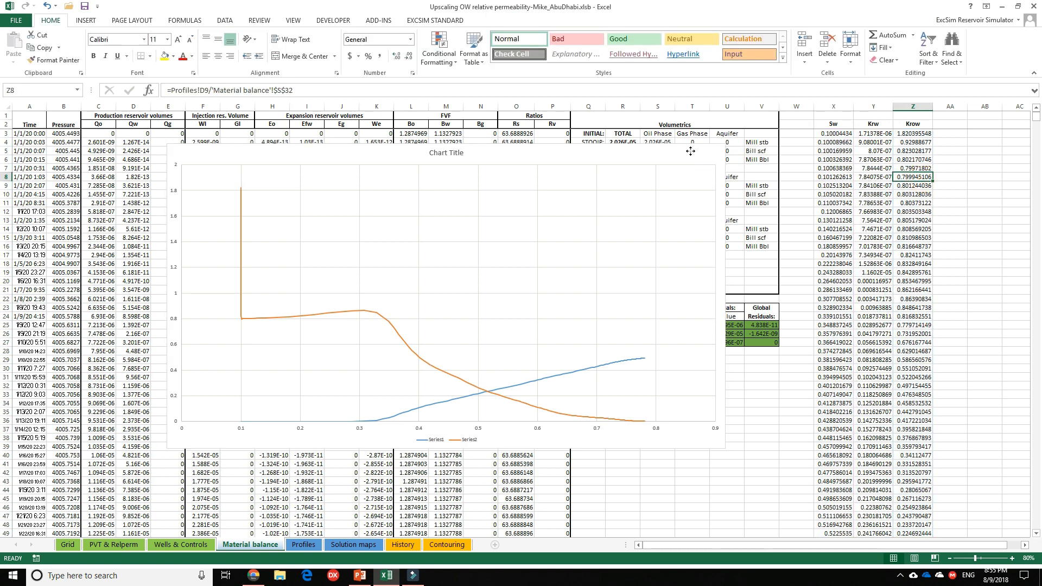
{"action": "left_click_drag", "start_coordinate": [813, 129], "coordinate": [812, 173]}
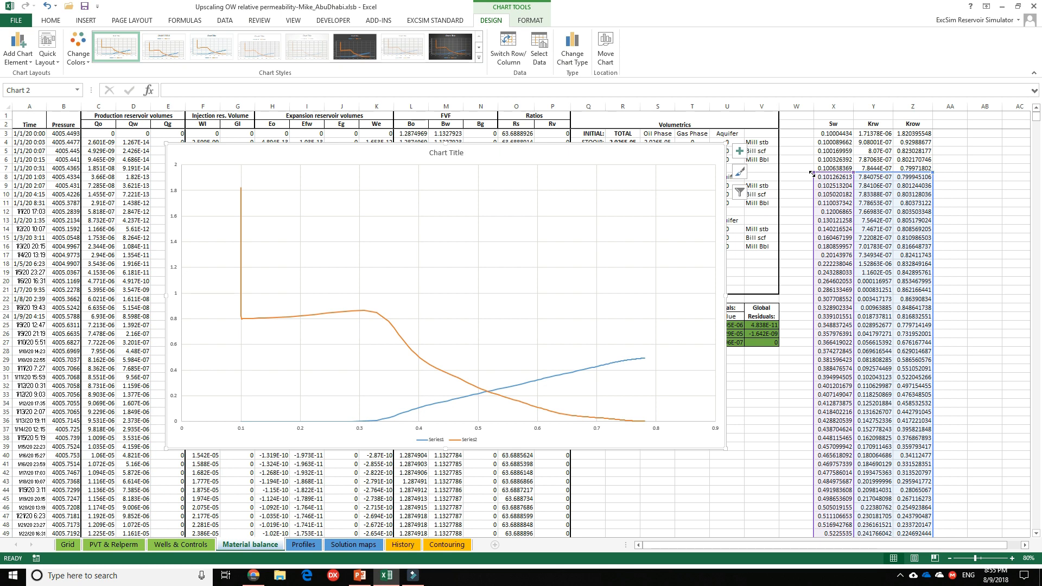
{"action": "left_click_drag", "start_coordinate": [812, 169], "coordinate": [813, 167]}
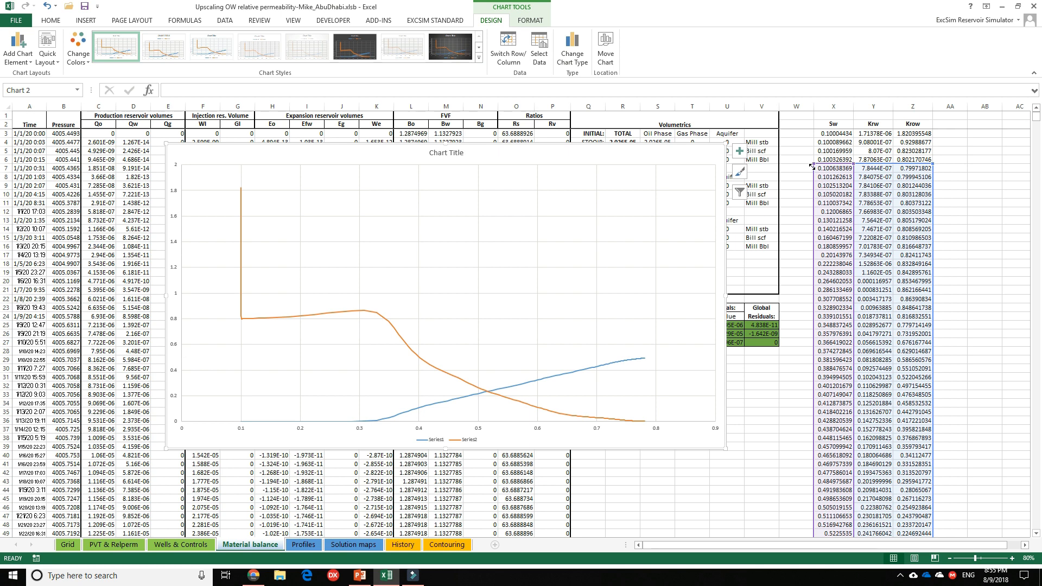
{"action": "left_click_drag", "start_coordinate": [813, 167], "coordinate": [813, 166]}
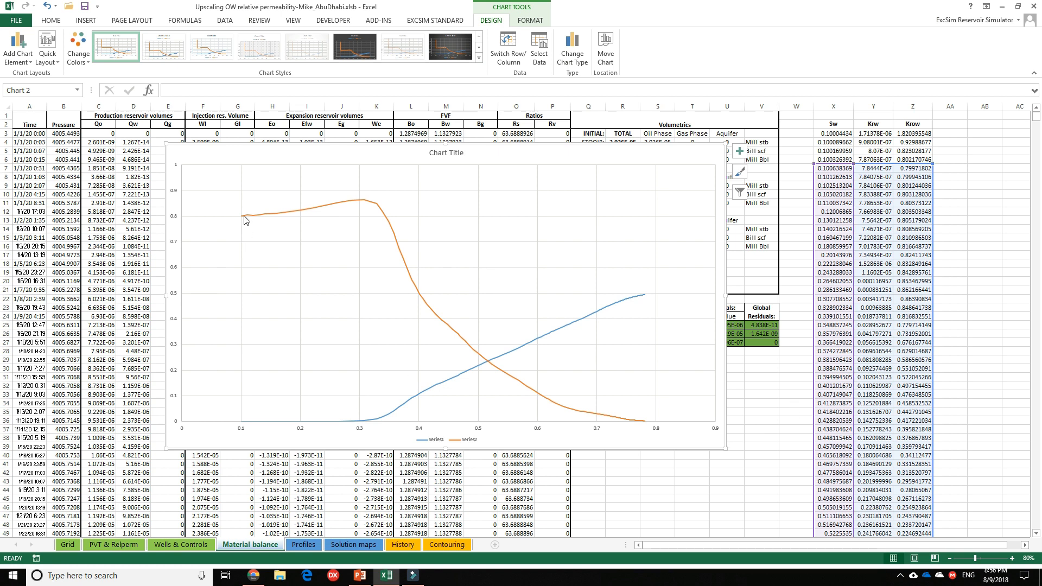
Compare the upscaled curves with the oil/water relperm table on the PVT & Relperm sheet at the Sw 0.1 and Sw 0.8 endpoints.
{"action": "mouse_move", "coordinate": [243, 218]}
{"action": "left_click", "coordinate": [118, 545]}
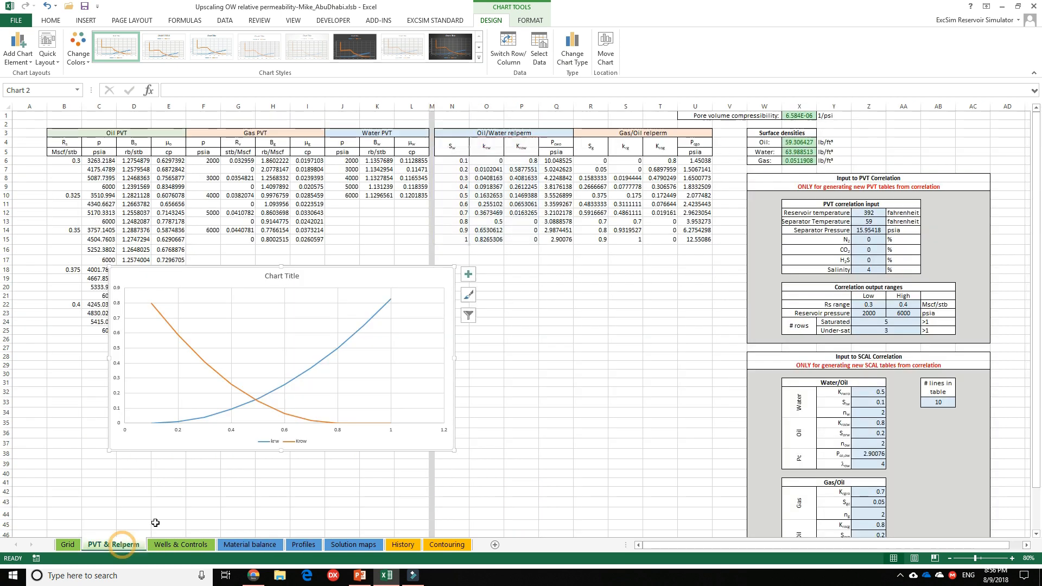
{"action": "left_click", "coordinate": [578, 172]}
{"action": "left_click", "coordinate": [525, 160]}
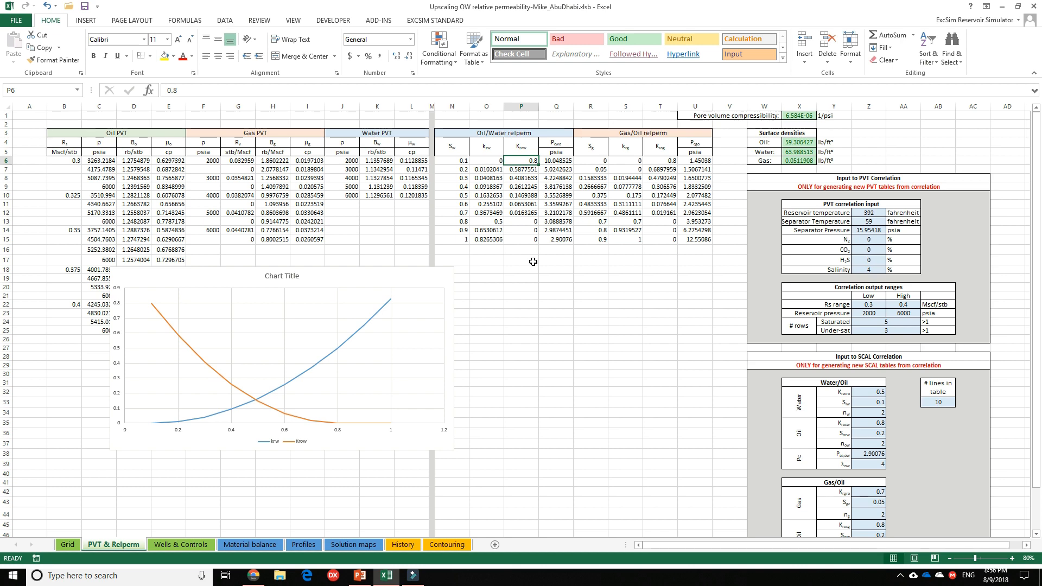
{"action": "left_click", "coordinate": [256, 545]}
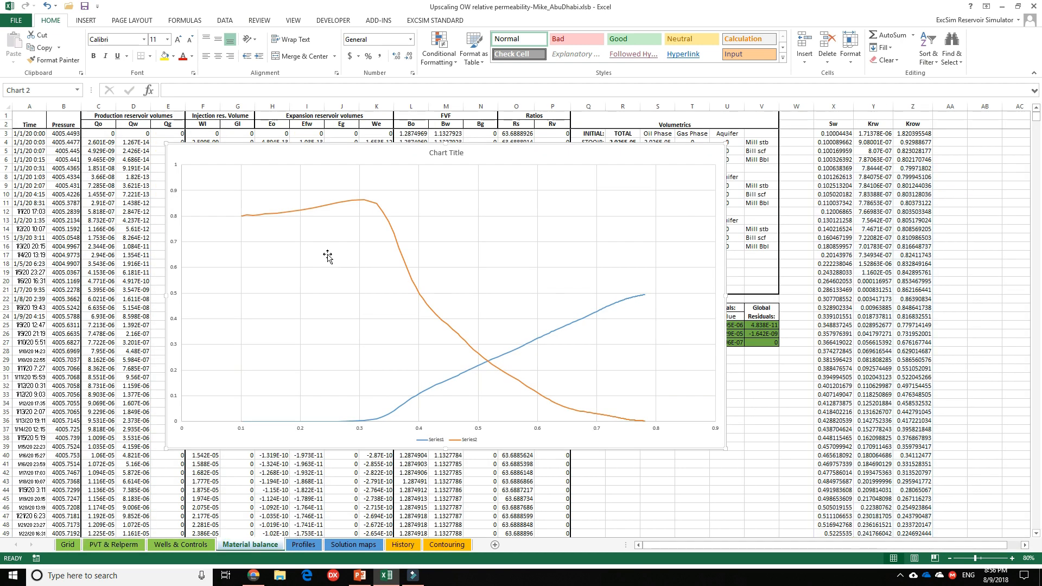
{"action": "left_click", "coordinate": [317, 233]}
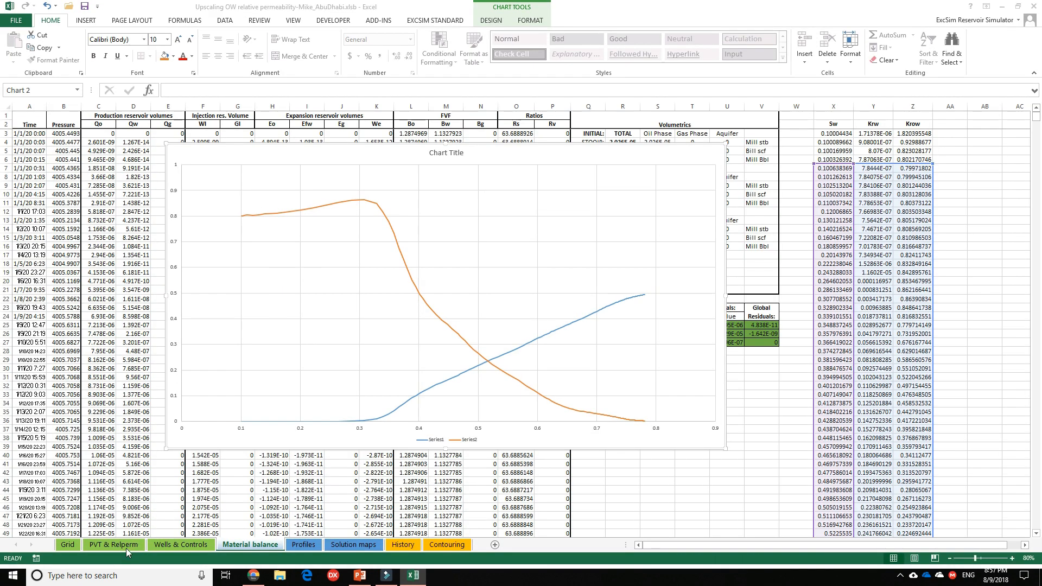
{"action": "left_click", "coordinate": [114, 544]}
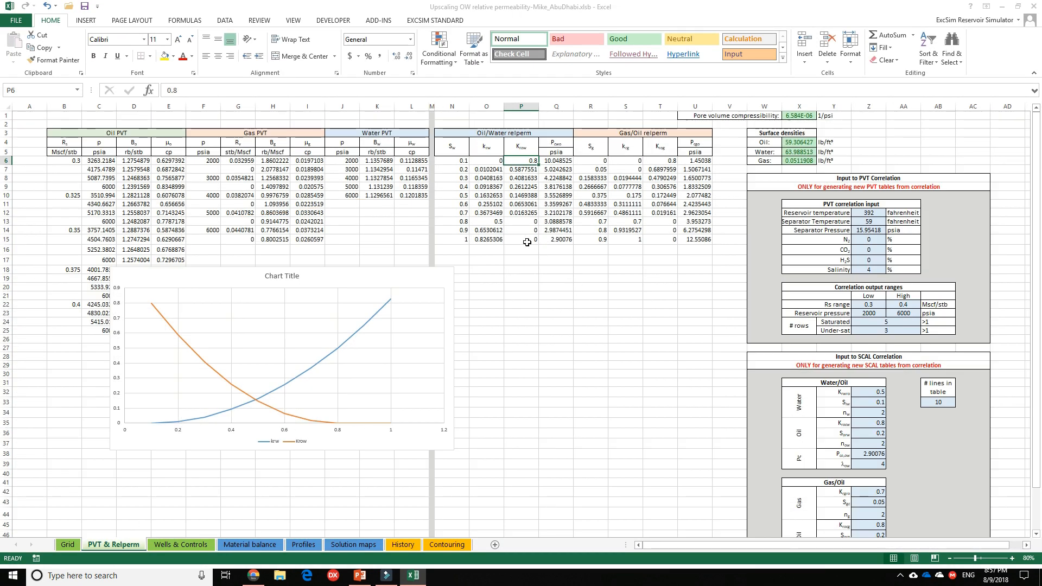
{"action": "left_click", "coordinate": [461, 221]}
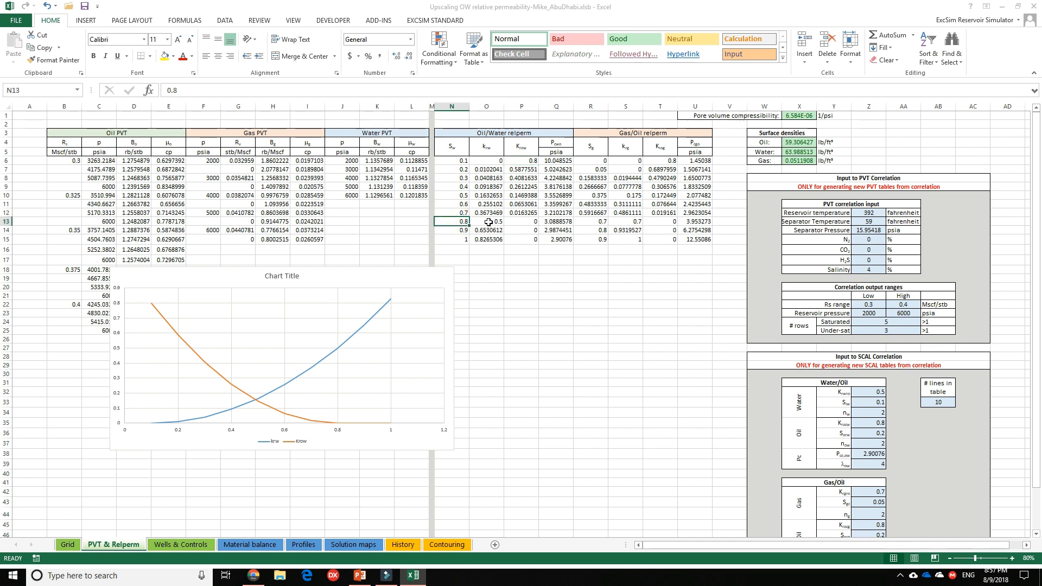
{"action": "left_click", "coordinate": [485, 222]}
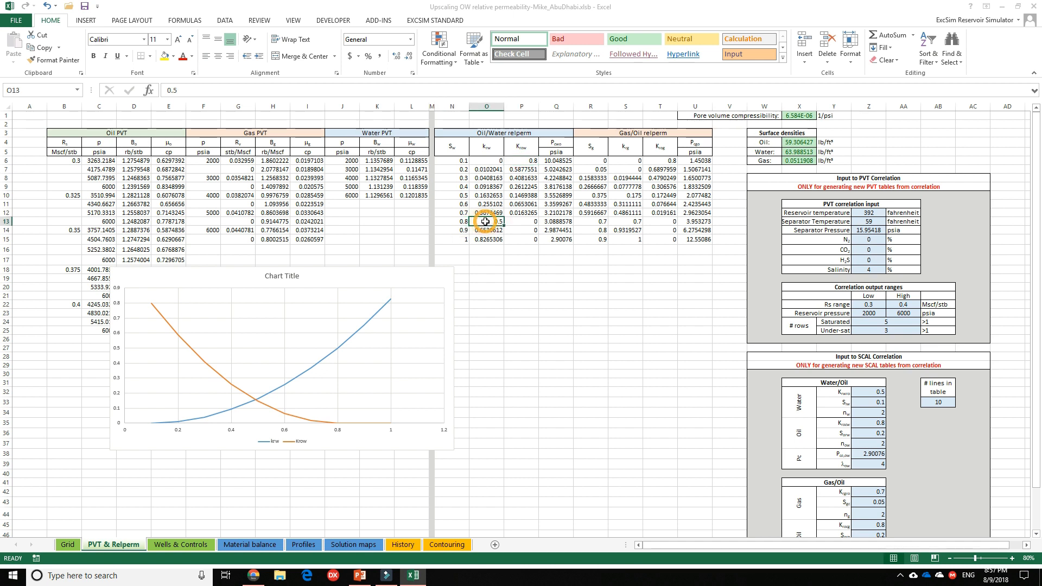
{"action": "left_click", "coordinate": [522, 224]}
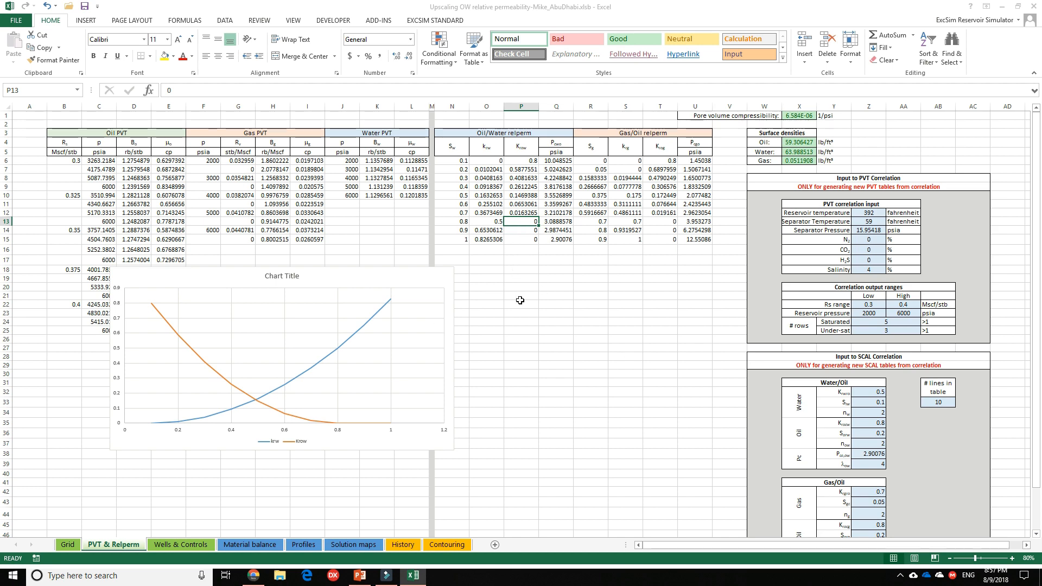
Add a final endpoint in row 174 of the Material balance sheet with Sw 0.8, Krw 0.5 and Krow 0.
{"action": "left_click", "coordinate": [265, 545]}
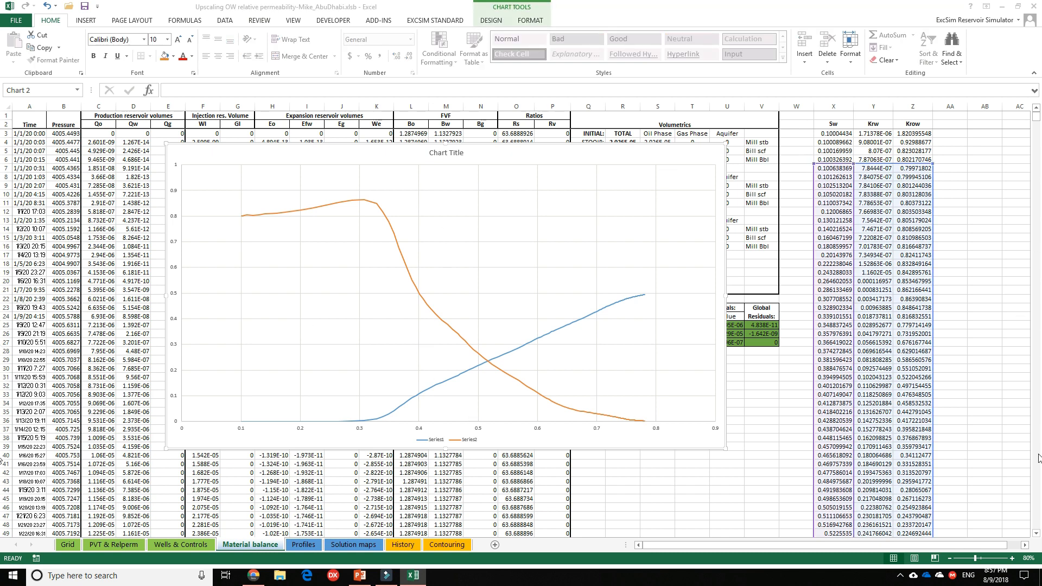
{"action": "left_click", "coordinate": [834, 211]}
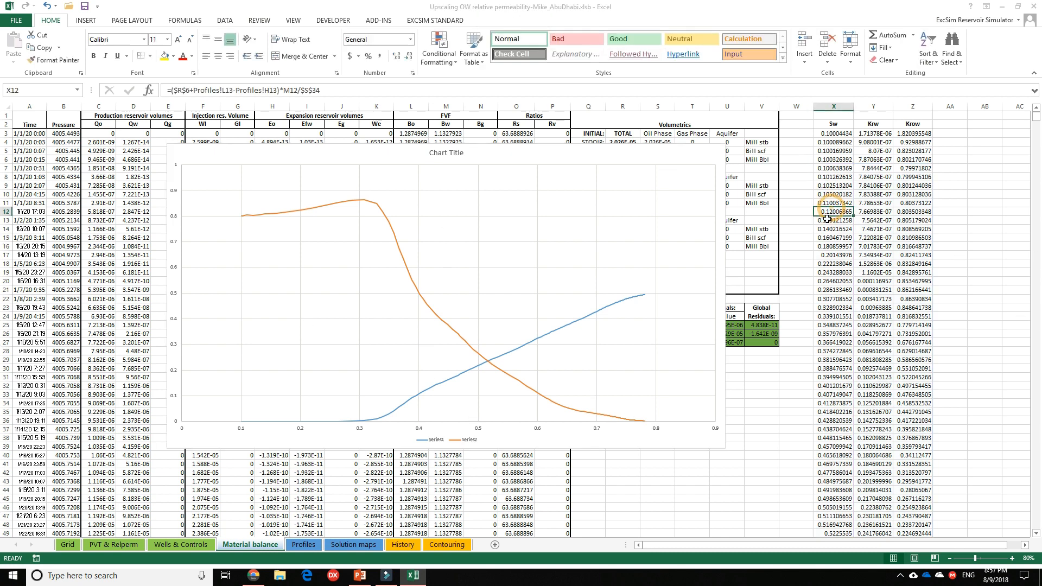
{"action": "key", "text": "End"}
{"action": "key", "text": "Down"}
{"action": "key", "text": "Down"}
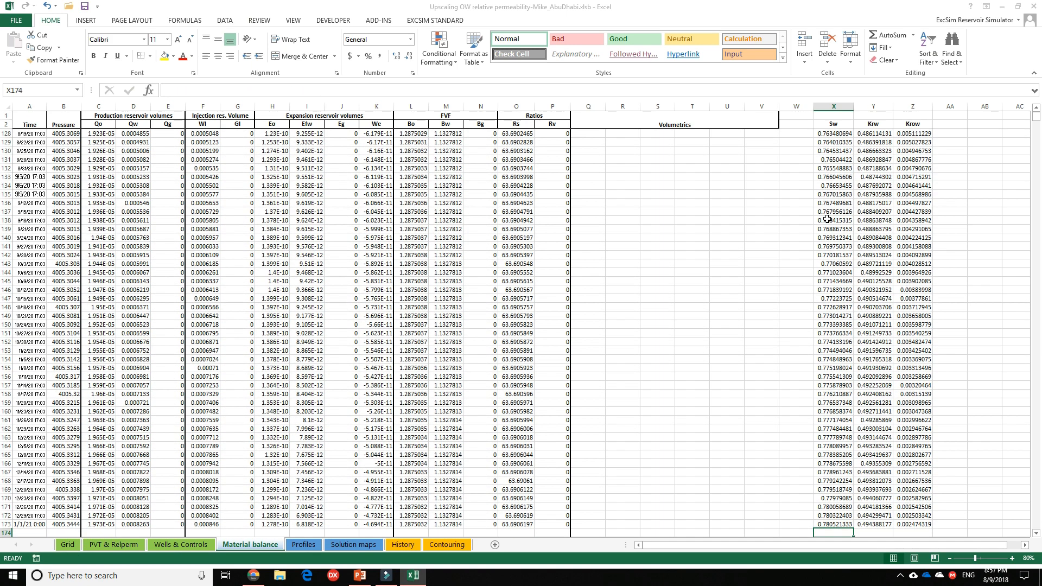
{"action": "type", "text": ".8"}
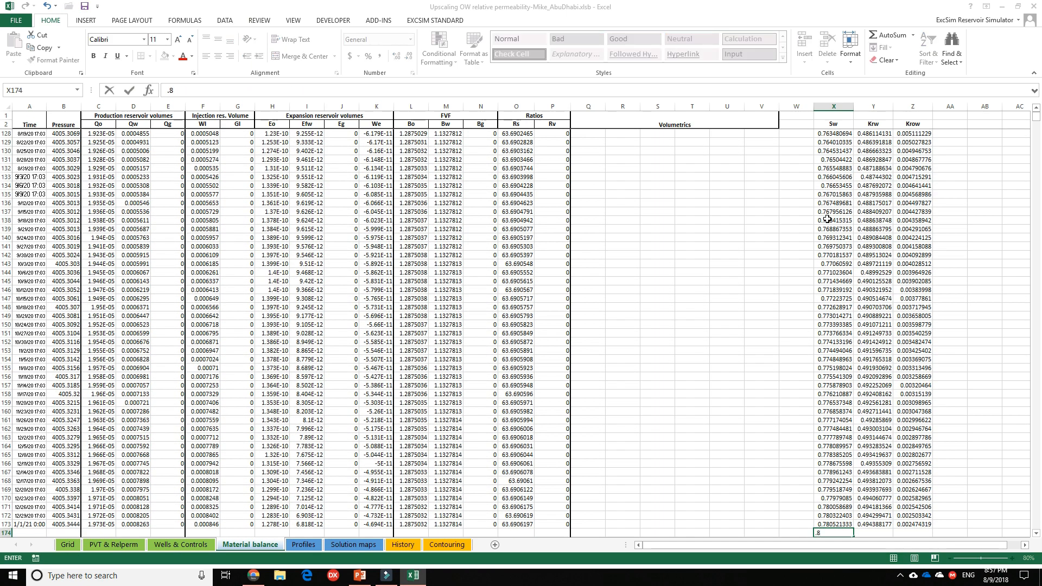
{"action": "key", "text": "Tab"}
{"action": "type", "text": "."}
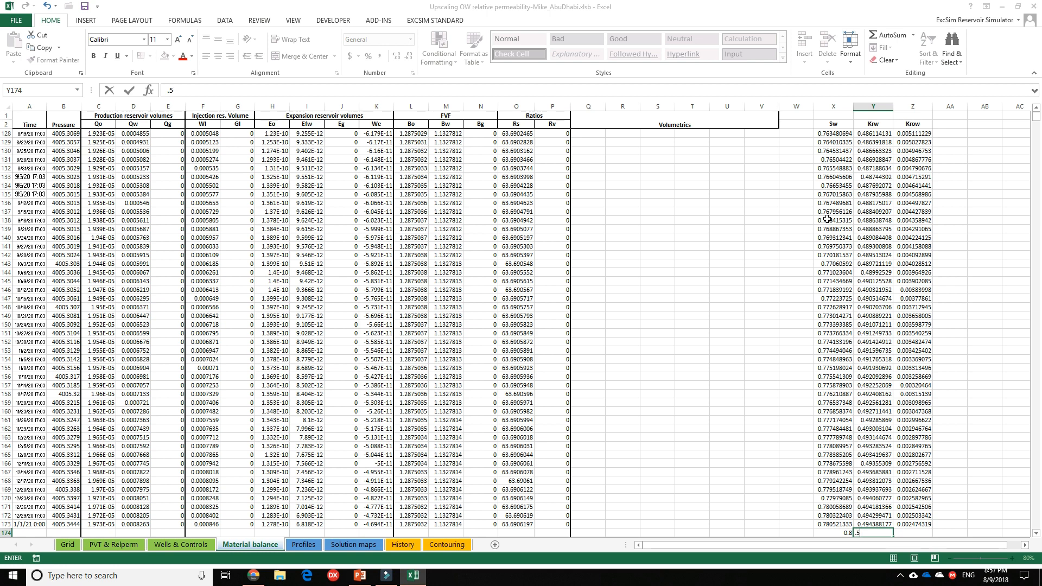
{"action": "type", "text": "5"}
{"action": "key", "text": "Tab"}
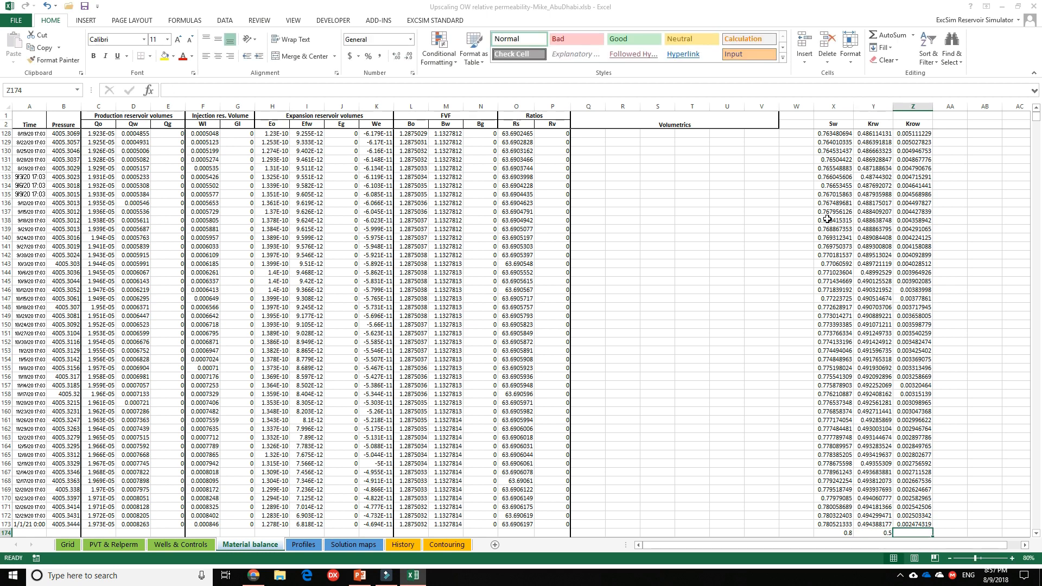
{"action": "type", "text": "0"}
{"action": "key", "text": "Up"}
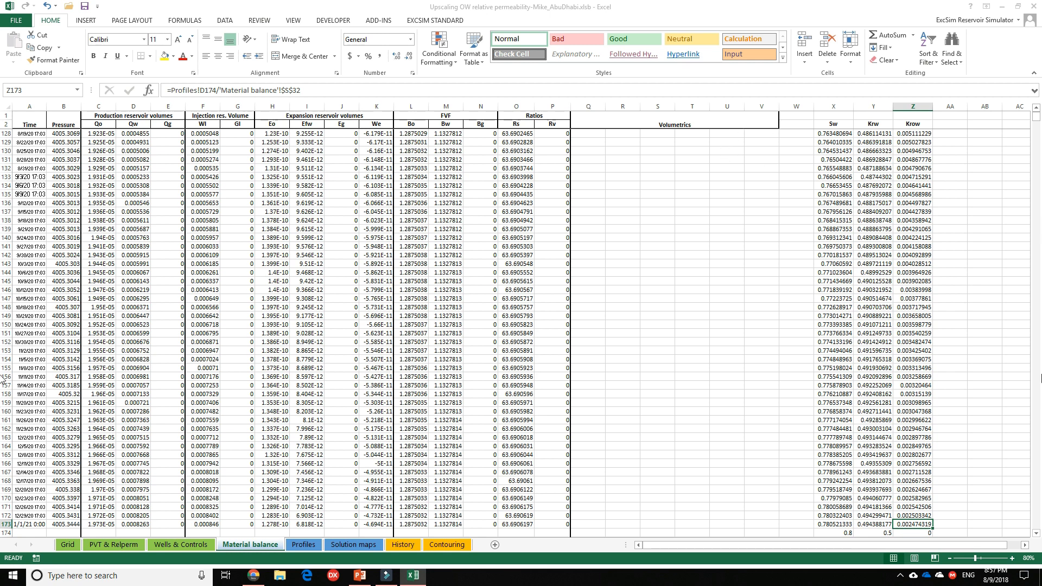
Extend the chart's source range down to row 174 to include the added endpoint.
{"action": "left_click_drag", "start_coordinate": [1037, 117], "coordinate": [1037, 109]}
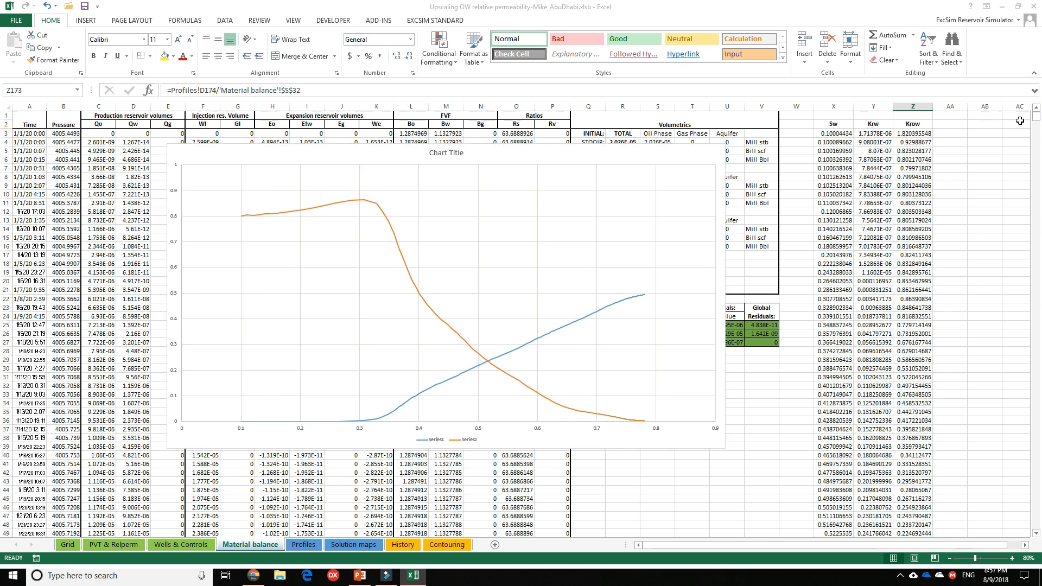
{"action": "left_click", "coordinate": [721, 277]}
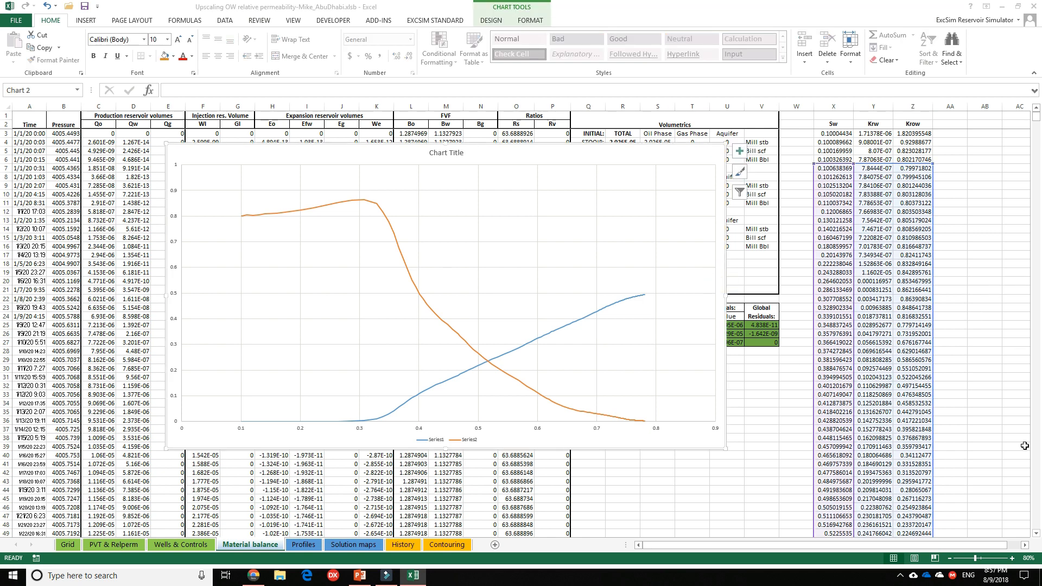
{"action": "scroll", "coordinate": [1024, 446], "scroll_direction": "down", "scroll_amount": 20}
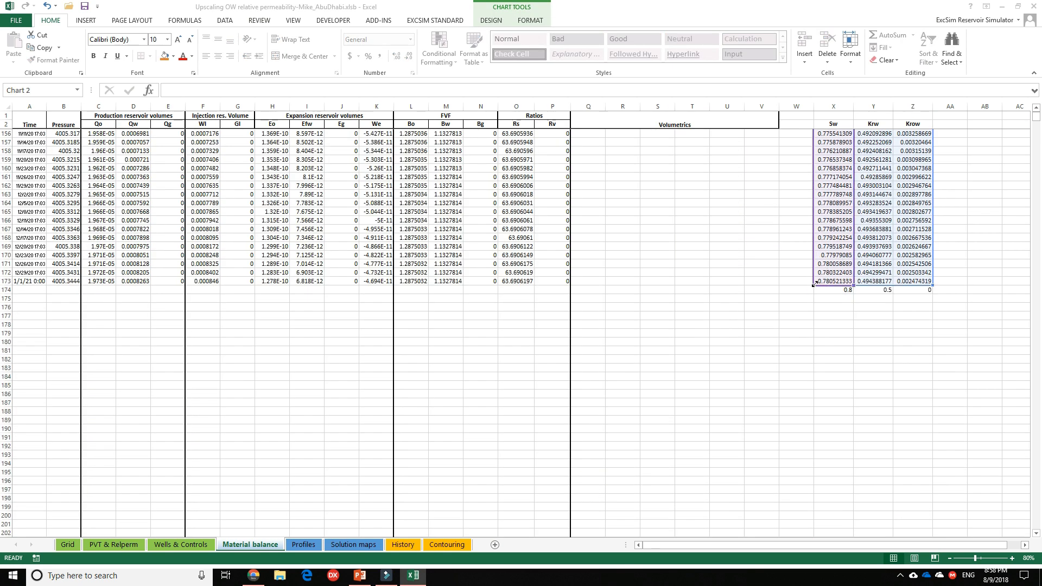
{"action": "left_click_drag", "start_coordinate": [814, 287], "coordinate": [814, 294]}
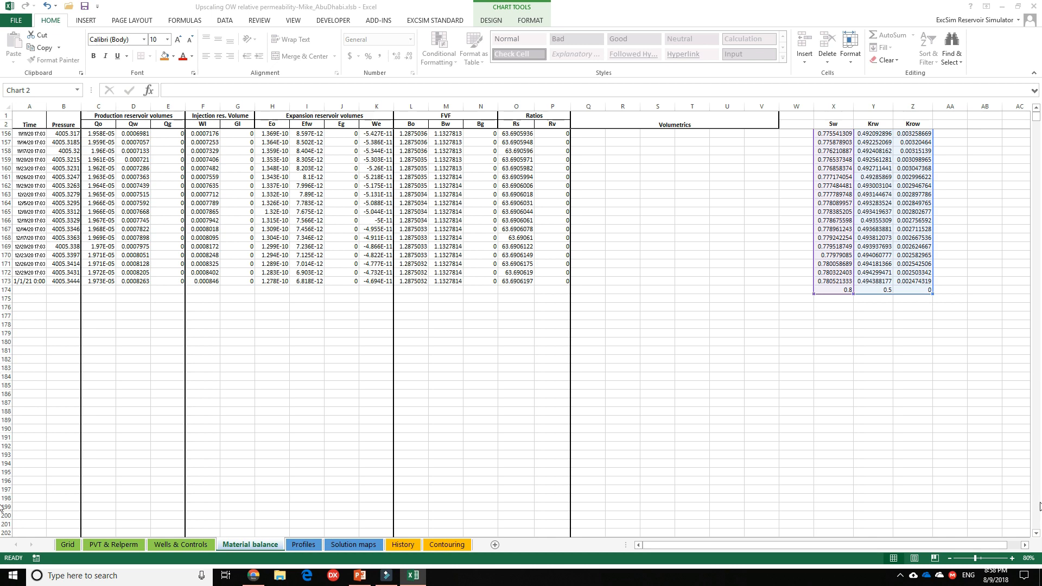
{"action": "left_click_drag", "start_coordinate": [1037, 118], "coordinate": [1037, 114]}
{"action": "left_click", "coordinate": [796, 160]}
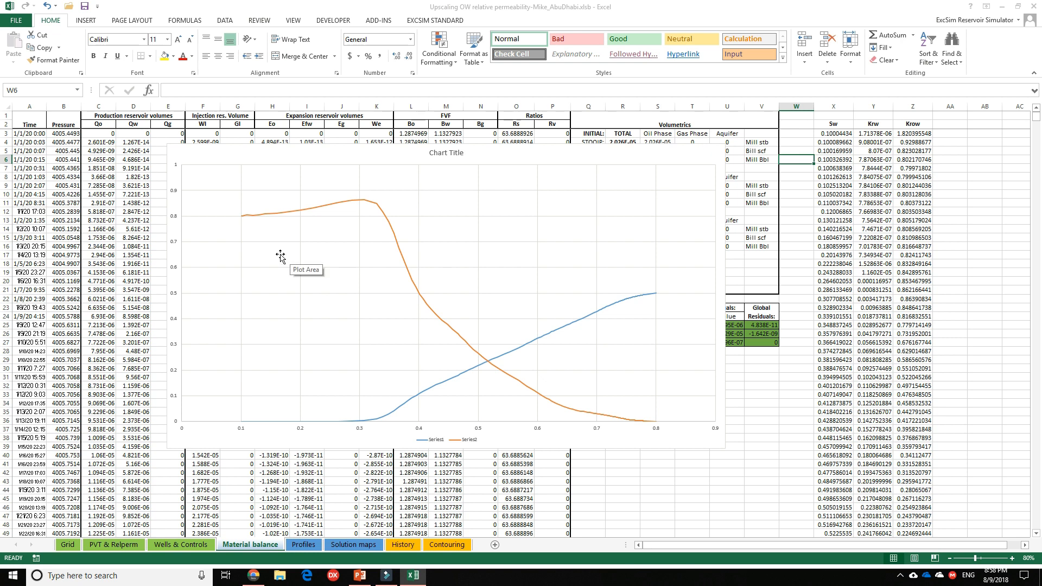
Overwrite the first charted point in row 7 with Sw 0.1, Krw 0 and Krow 0.8.
{"action": "left_click", "coordinate": [572, 152]}
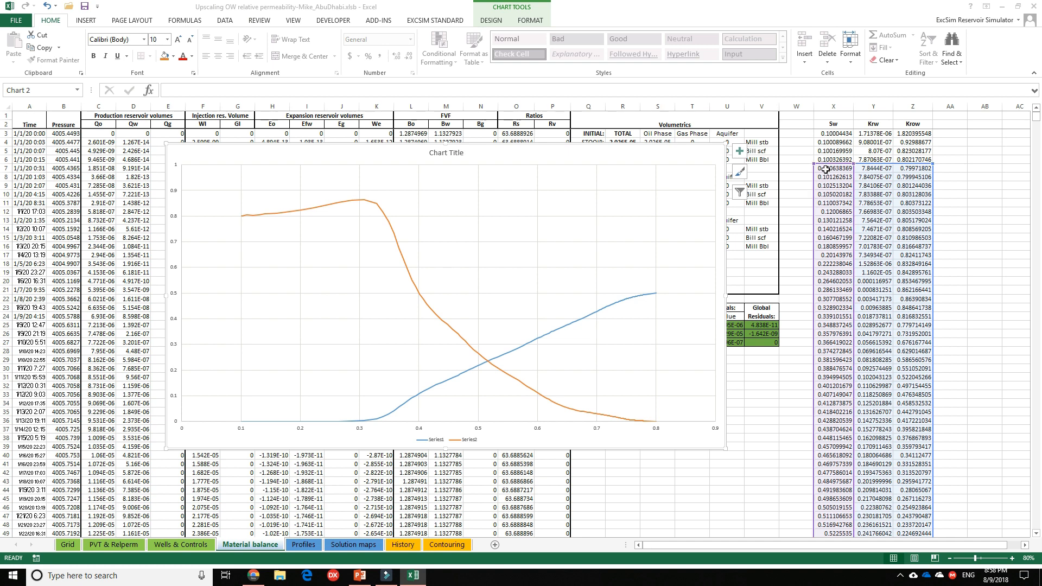
{"action": "left_click", "coordinate": [826, 169]}
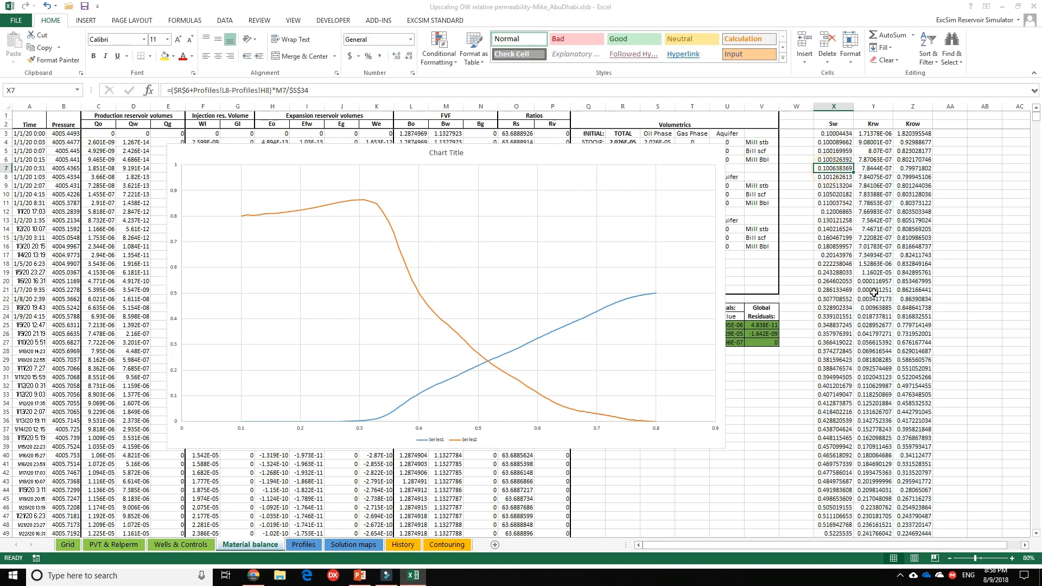
{"action": "type", "text": ".1"}
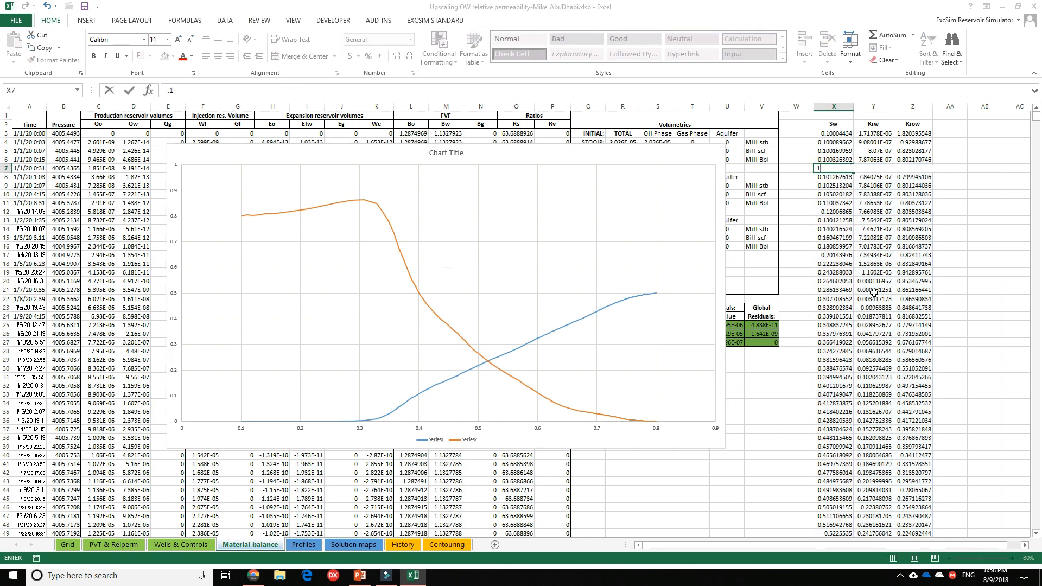
{"action": "key", "text": "Tab"}
{"action": "type", "text": "0"}
{"action": "key", "text": "Tab"}
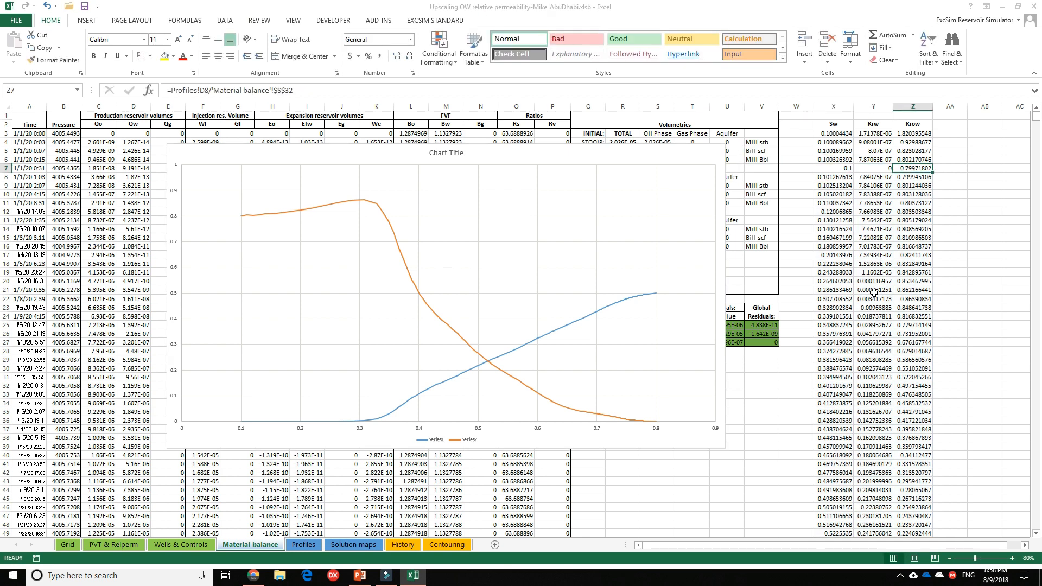
{"action": "type", "text": ".8"}
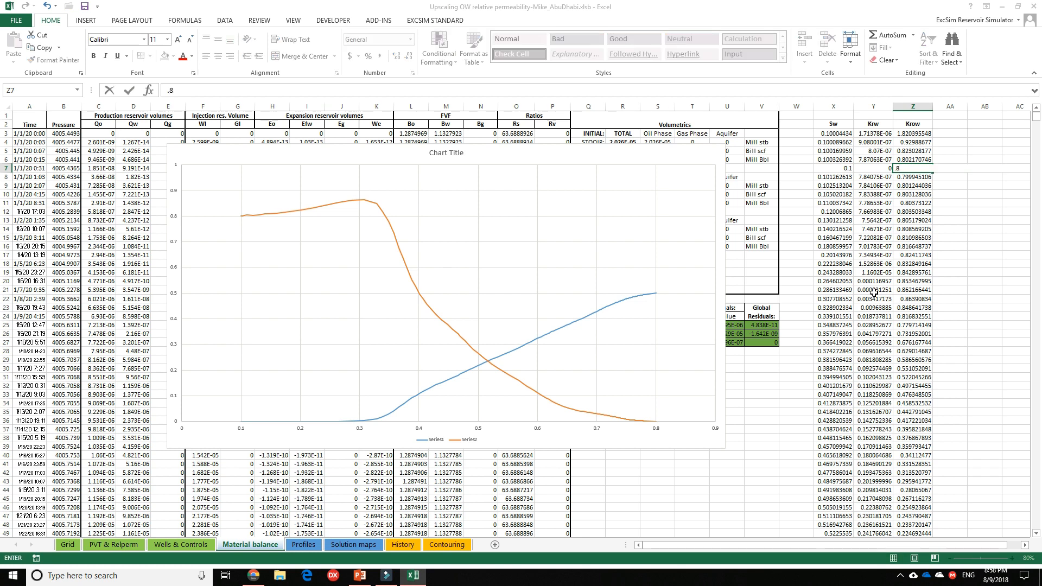
{"action": "key", "text": "Return"}
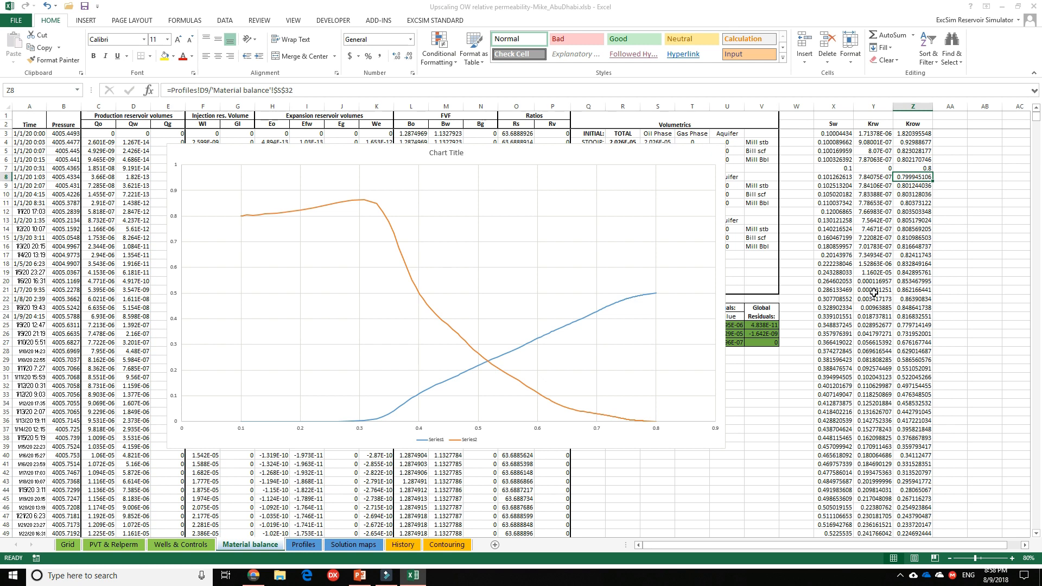
{"action": "key", "text": "Left"}
{"action": "key", "text": "Left"}
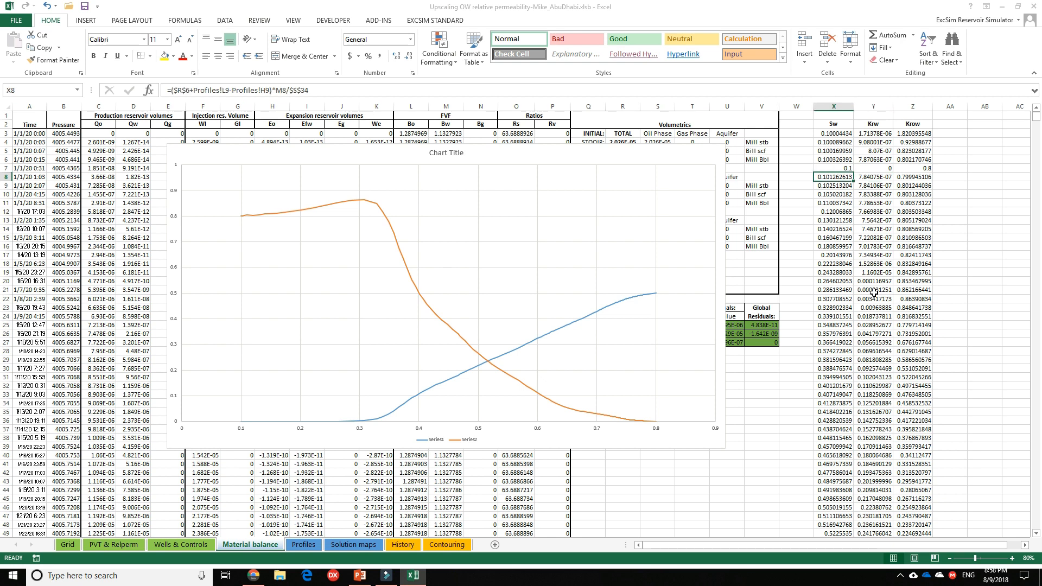
Overwrite the row 8 point with Sw 0.1, Krw 0 and Krow 0.8, and start the chart's source range at row 8.
{"action": "type", "text": "0.1"}
{"action": "key", "text": "Tab"}
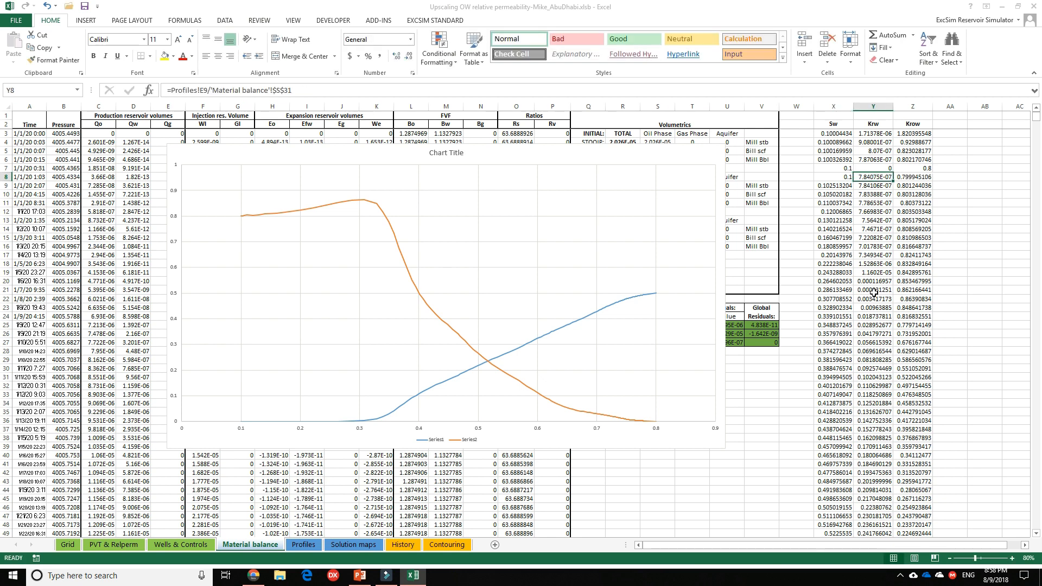
{"action": "type", "text": "0"}
{"action": "key", "text": "Tab"}
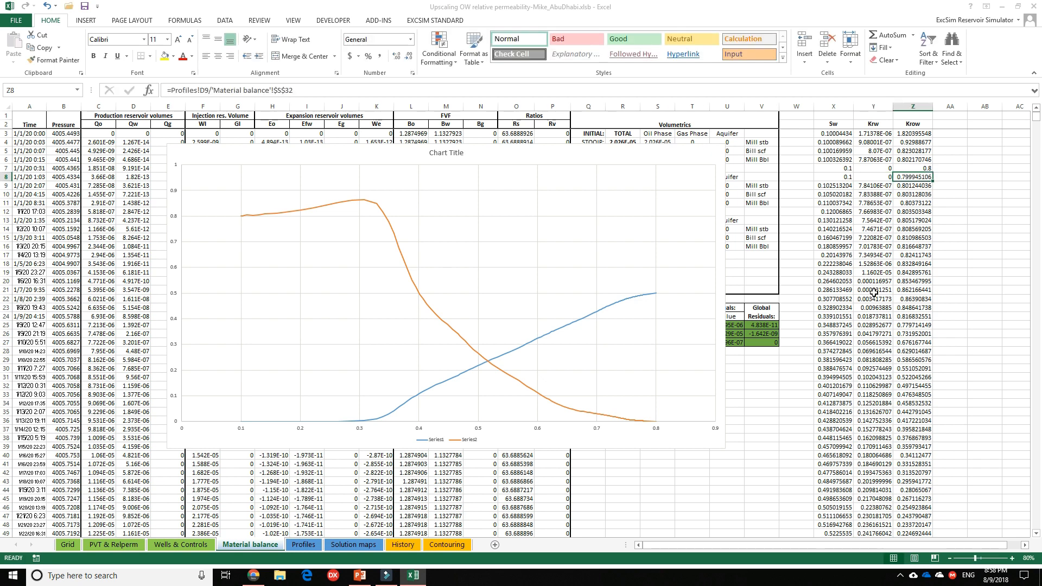
{"action": "type", "text": ".8"}
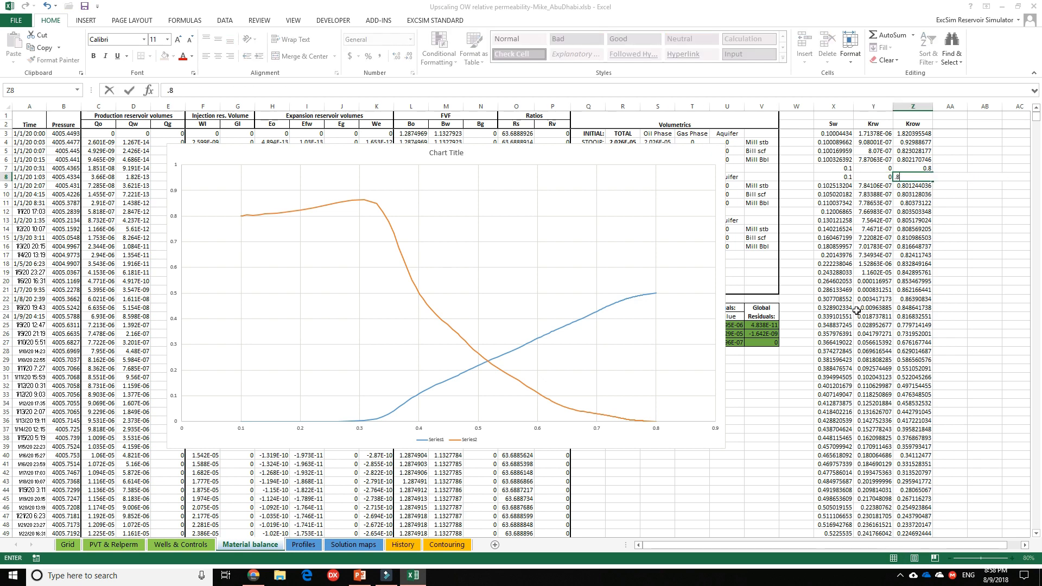
{"action": "left_click", "coordinate": [863, 308]}
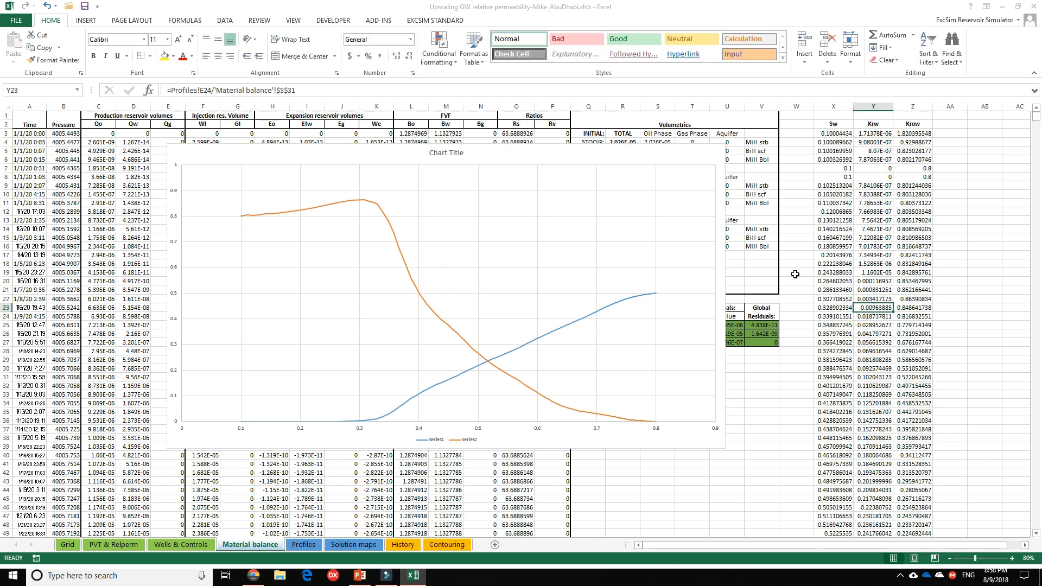
{"action": "left_click", "coordinate": [651, 154]}
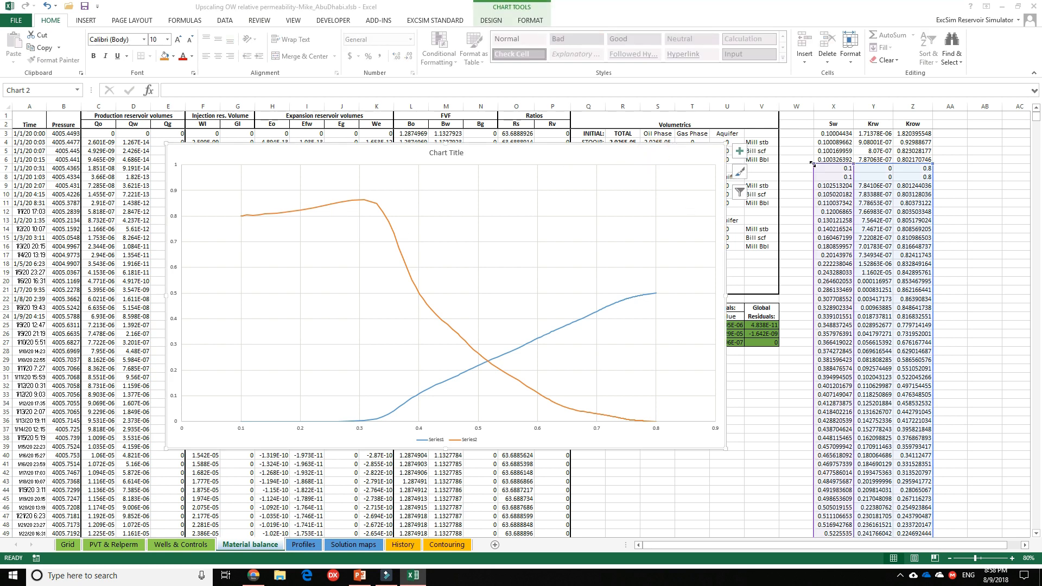
{"action": "left_click_drag", "start_coordinate": [813, 163], "coordinate": [813, 172]}
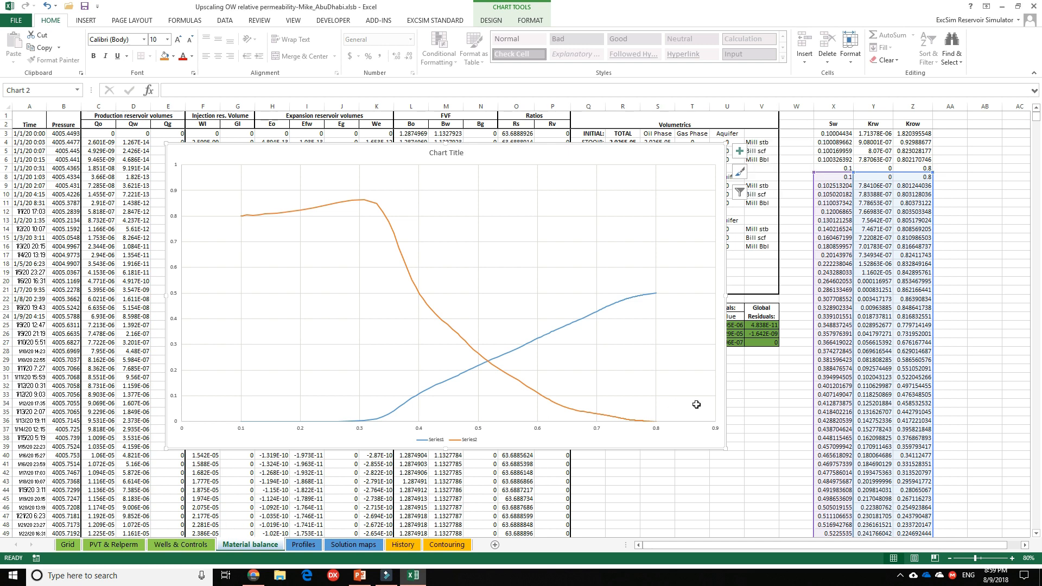
Examine the capillary pressure column beside the Krw and Krow values in the Oil/Water relperm table on the PVT & Relperm sheet.
{"action": "left_click", "coordinate": [117, 542]}
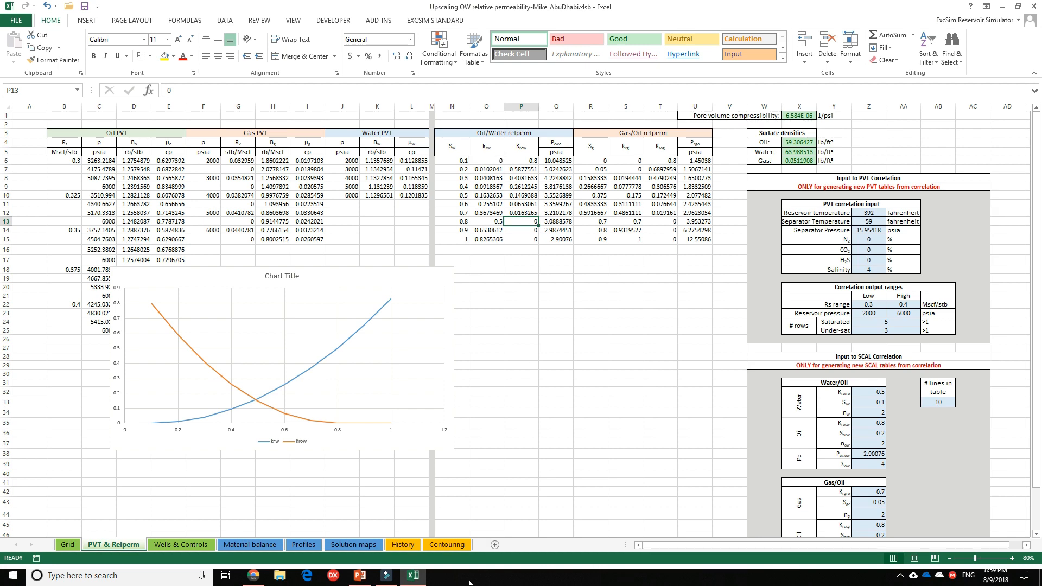
{"action": "left_click", "coordinate": [250, 544]}
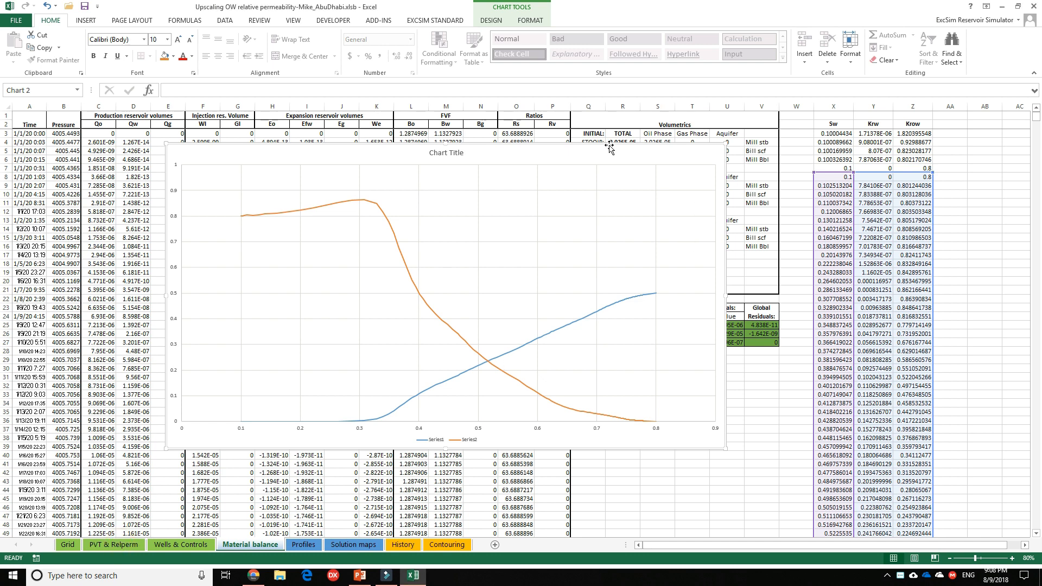
{"action": "left_click", "coordinate": [111, 545]}
{"action": "left_click", "coordinate": [474, 186]}
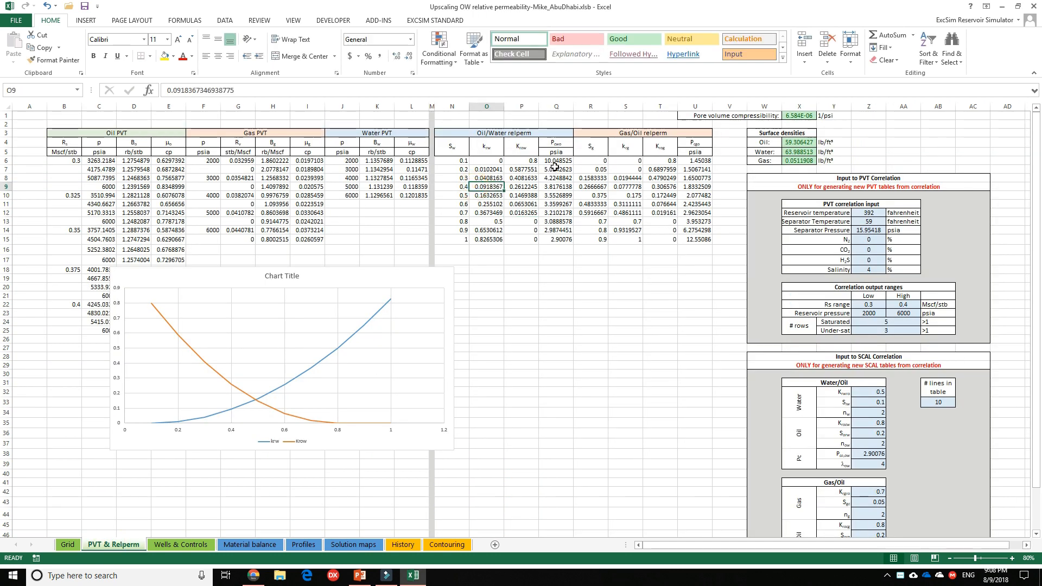
{"action": "left_click_drag", "start_coordinate": [555, 161], "coordinate": [554, 243]}
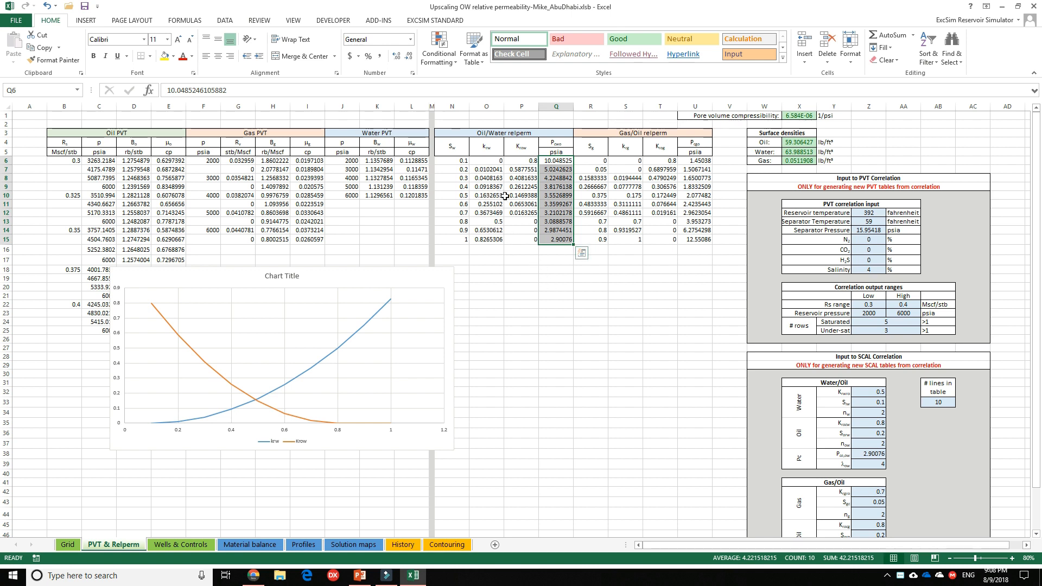
{"action": "left_click", "coordinate": [543, 265]}
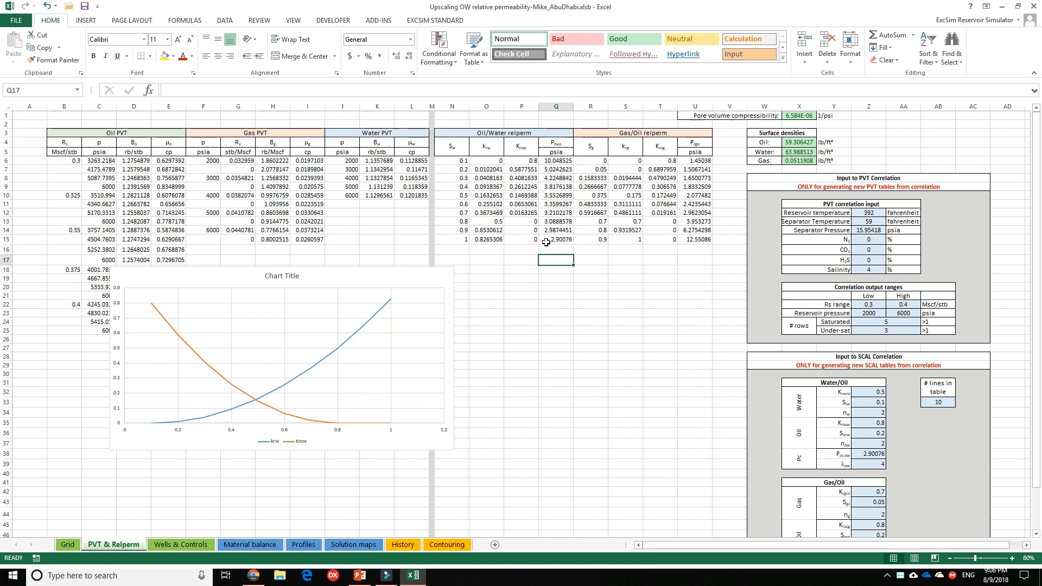
{"action": "left_click_drag", "start_coordinate": [556, 163], "coordinate": [550, 242]}
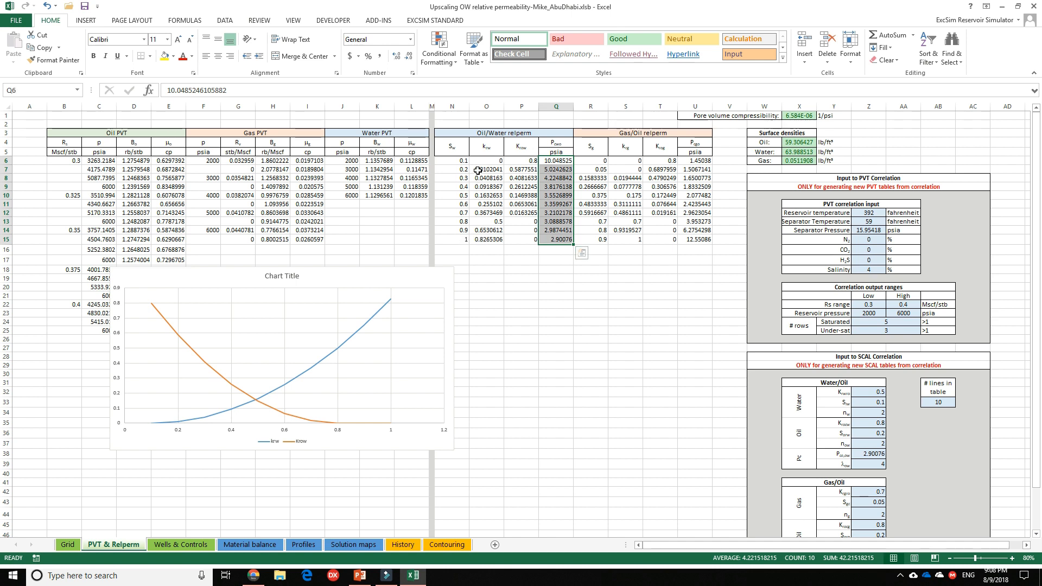
{"action": "left_click_drag", "start_coordinate": [478, 169], "coordinate": [518, 205]}
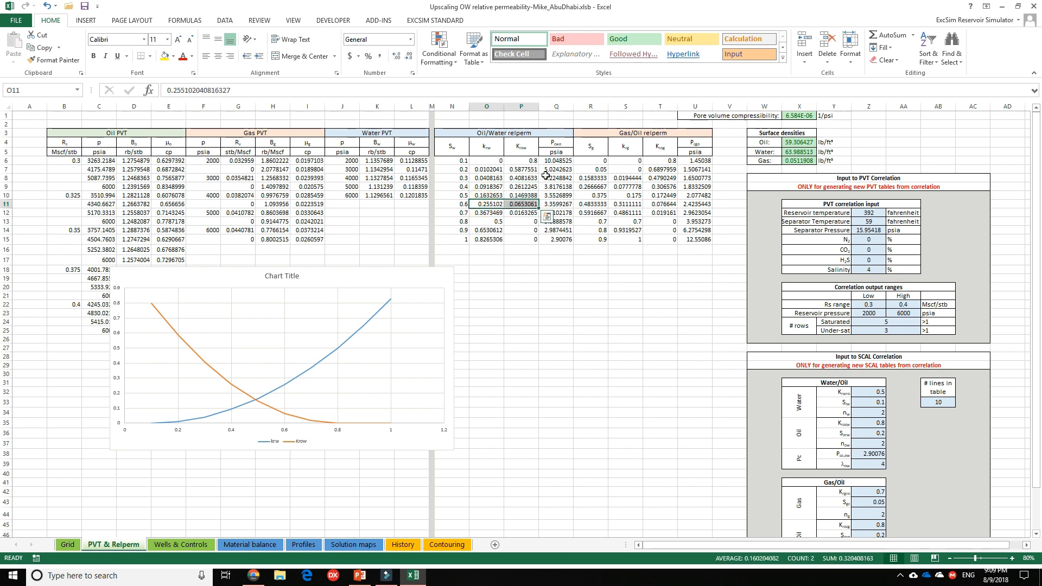
{"action": "left_click", "coordinate": [554, 162]}
{"action": "left_click_drag", "start_coordinate": [554, 175], "coordinate": [559, 238]}
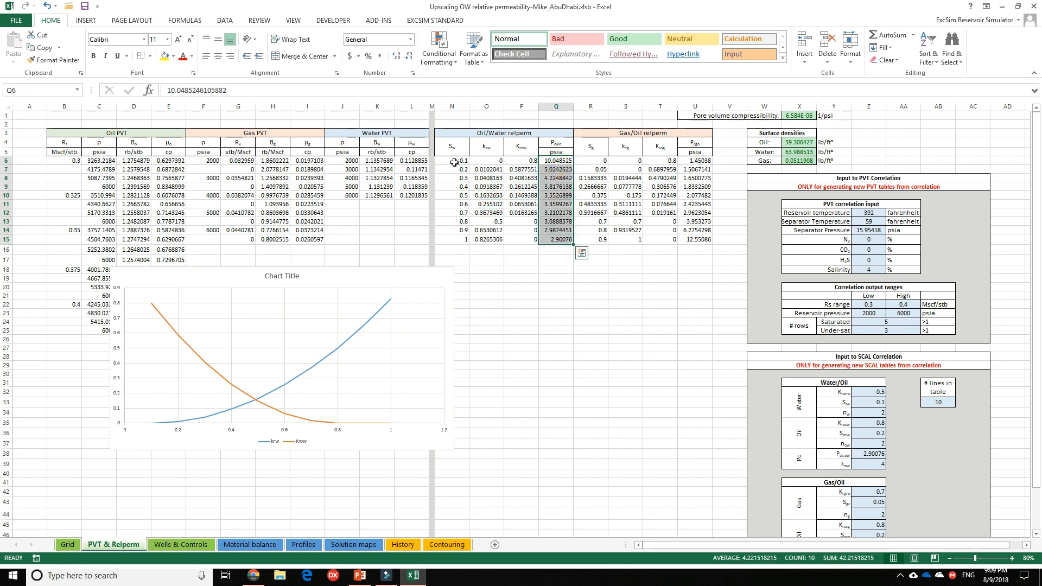
Compare the Sw 0.3 row of the Oil/Water relperm table with the upscaled Sw, Krw and Krow in row 22 of the Material balance sheet.
{"action": "left_click_drag", "start_coordinate": [454, 161], "coordinate": [460, 239]}
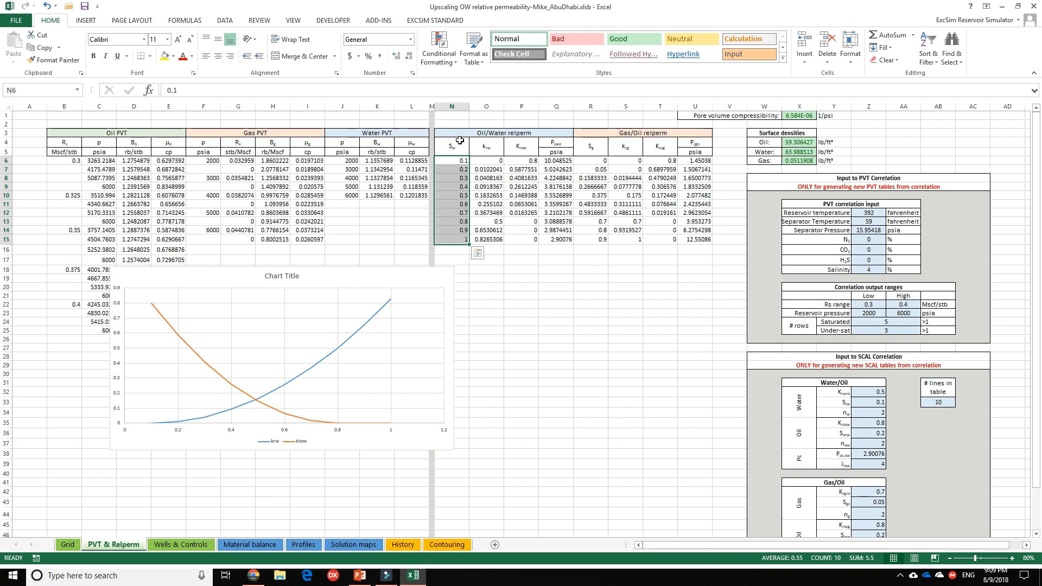
{"action": "left_click", "coordinate": [456, 178]}
{"action": "left_click_drag", "start_coordinate": [496, 178], "coordinate": [516, 179]}
{"action": "left_click", "coordinate": [457, 177]}
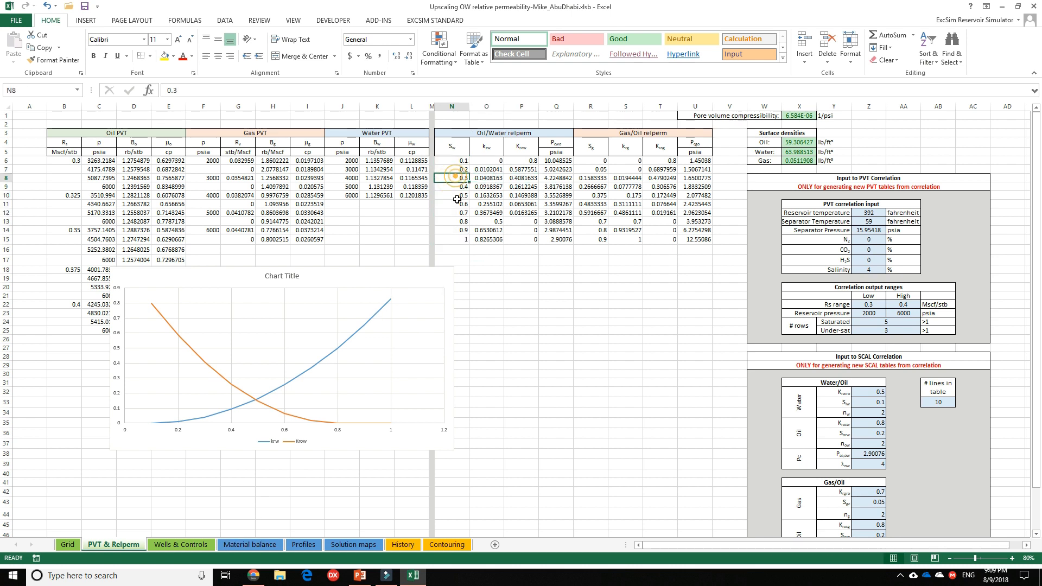
{"action": "left_click", "coordinate": [490, 177]}
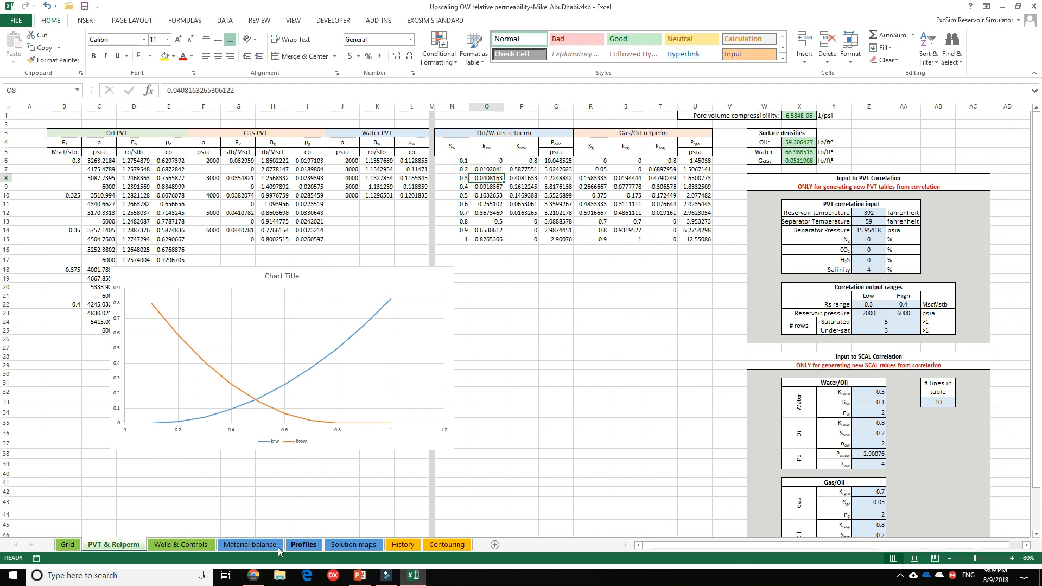
{"action": "left_click", "coordinate": [258, 545]}
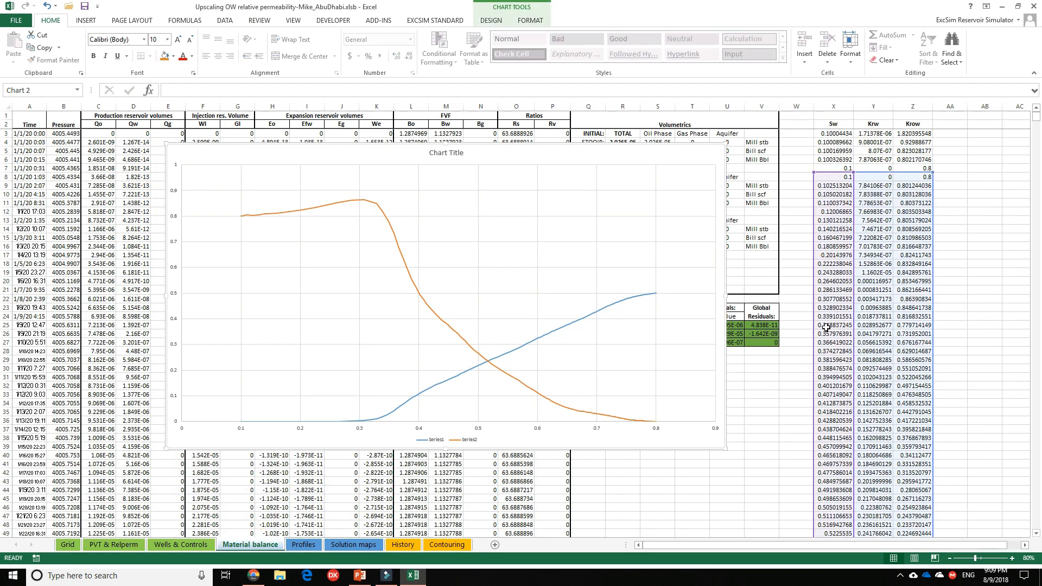
{"action": "left_click", "coordinate": [825, 300]}
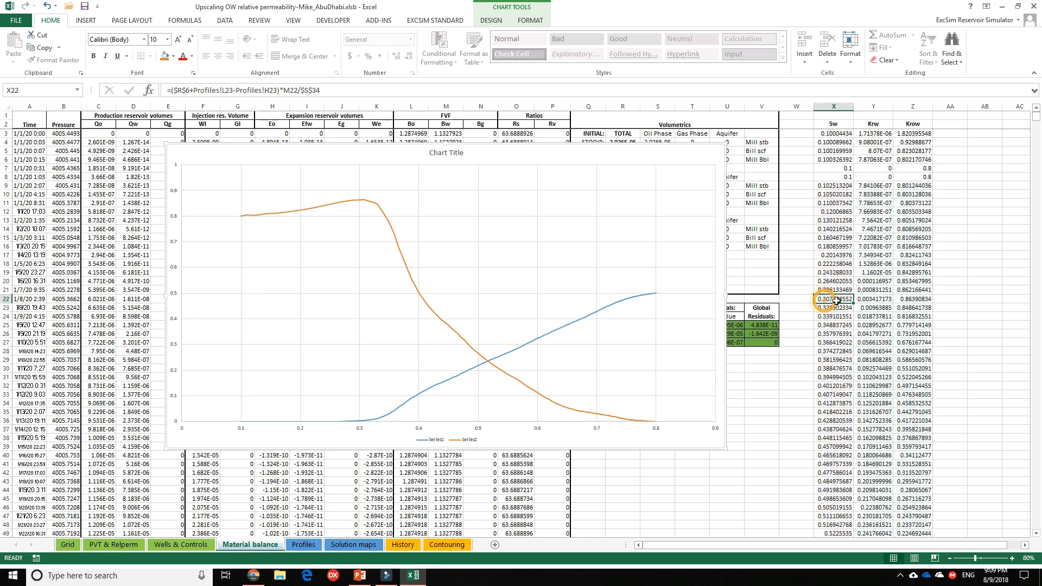
{"action": "left_click", "coordinate": [869, 301]}
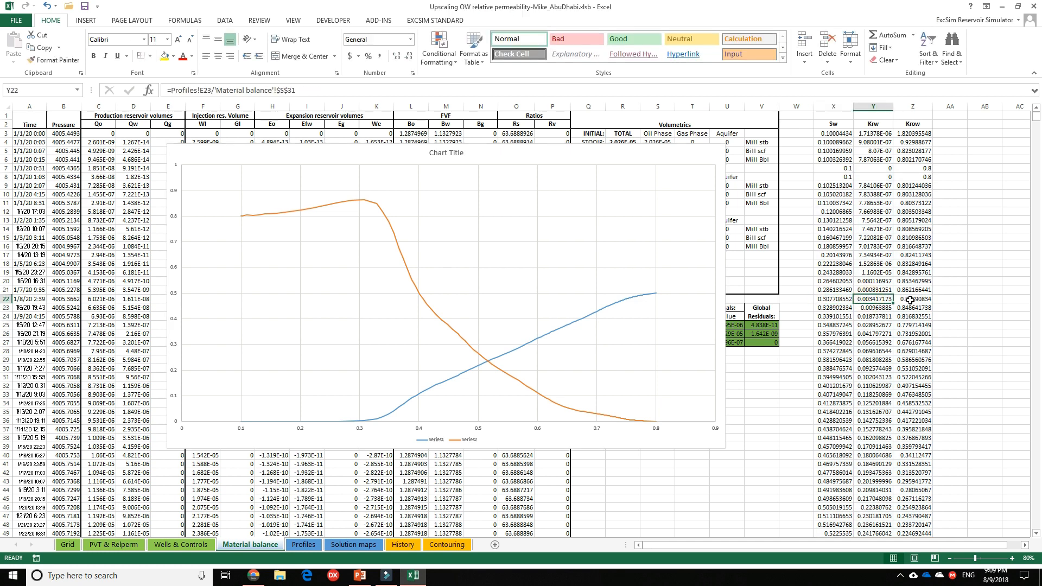
{"action": "left_click", "coordinate": [910, 300]}
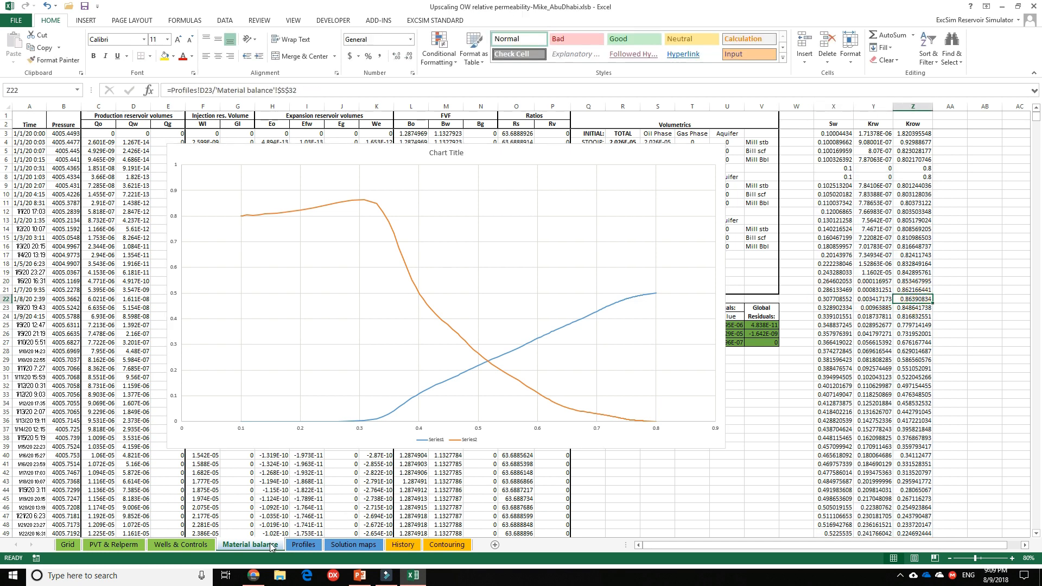
{"action": "left_click", "coordinate": [113, 544]}
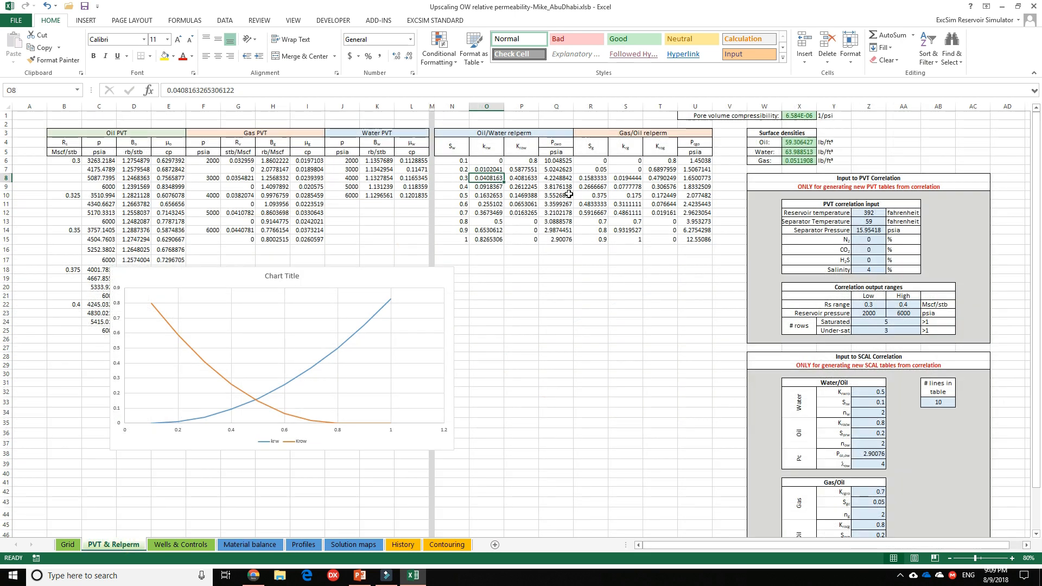
{"action": "left_click", "coordinate": [580, 278]}
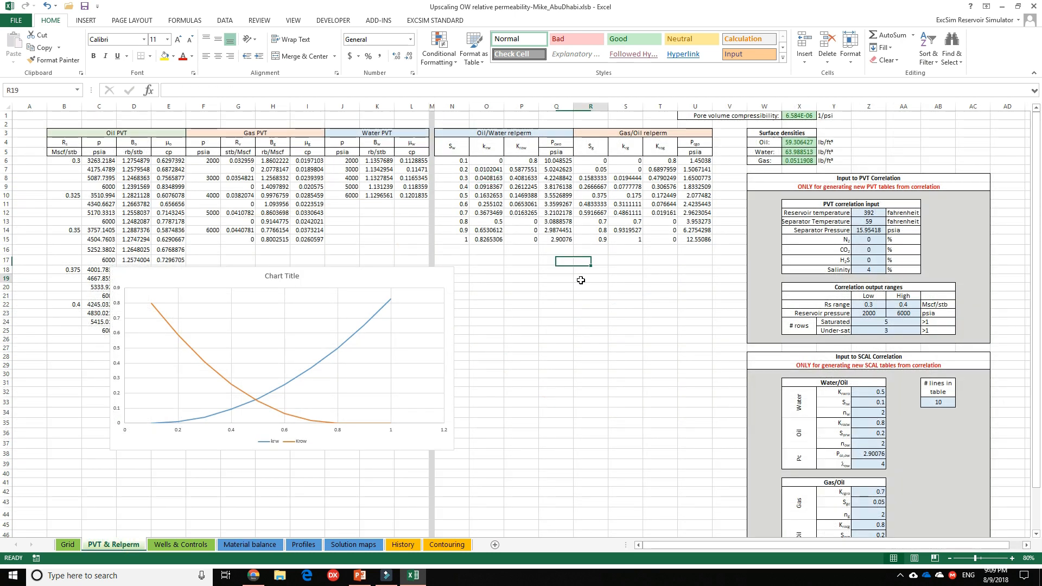